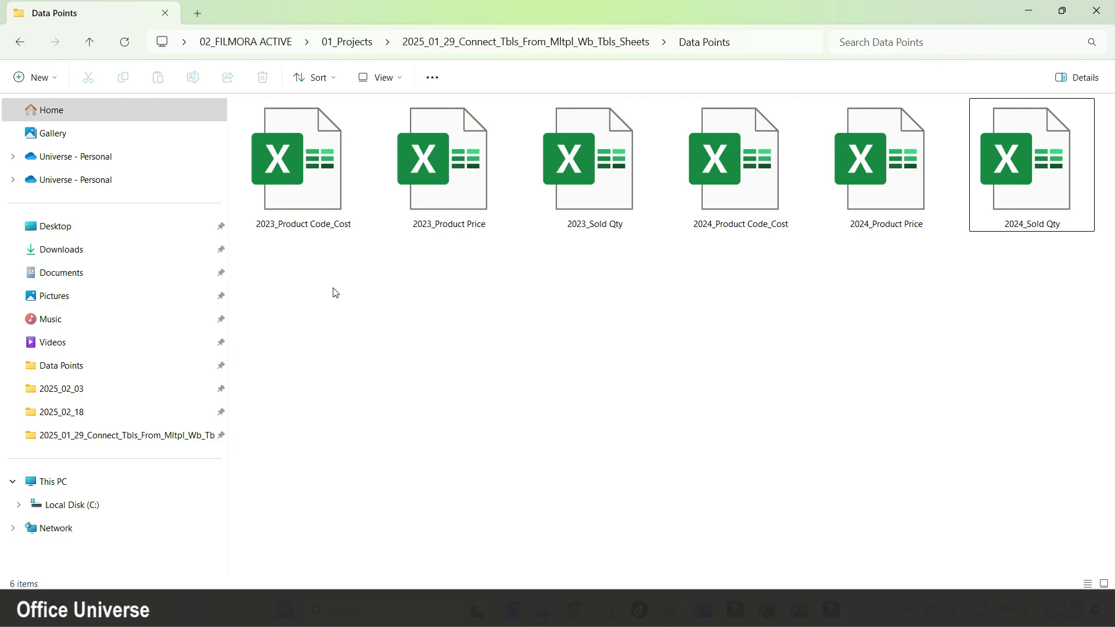
- Examine the 2023 and 2024 product code and cost, product price, and sold quantity workbooks in the Data Points folder
{"action": "left_click_drag", "start_coordinate": [334, 291], "coordinate": [1014, 154]}
{"action": "left_click", "coordinate": [668, 292]}
{"action": "left_click", "coordinate": [317, 194]}
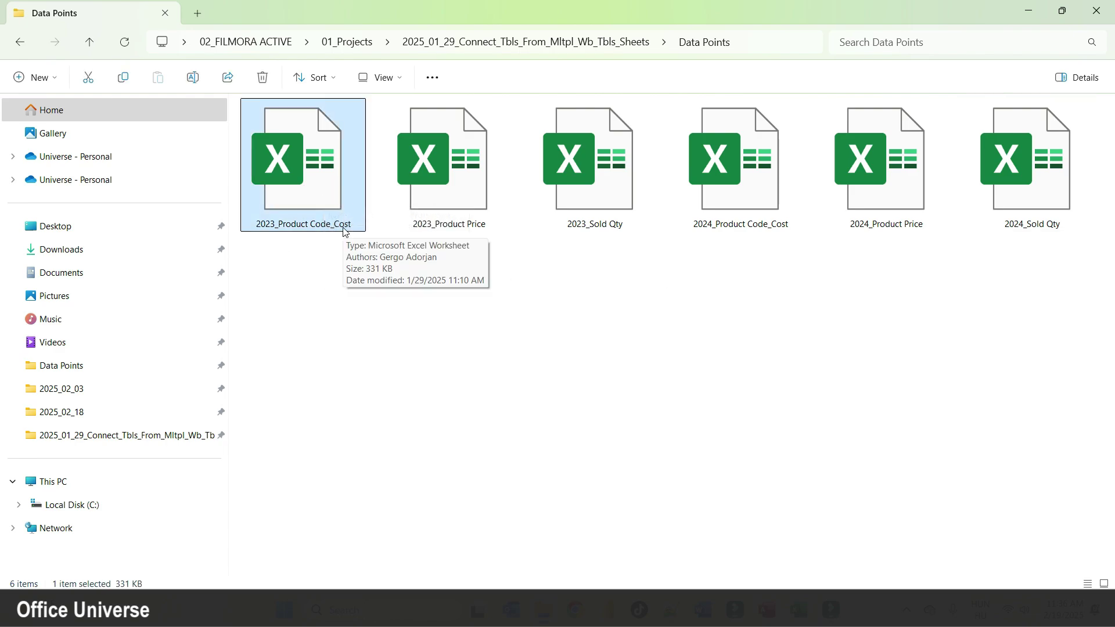
{"action": "left_click", "coordinate": [470, 227]}
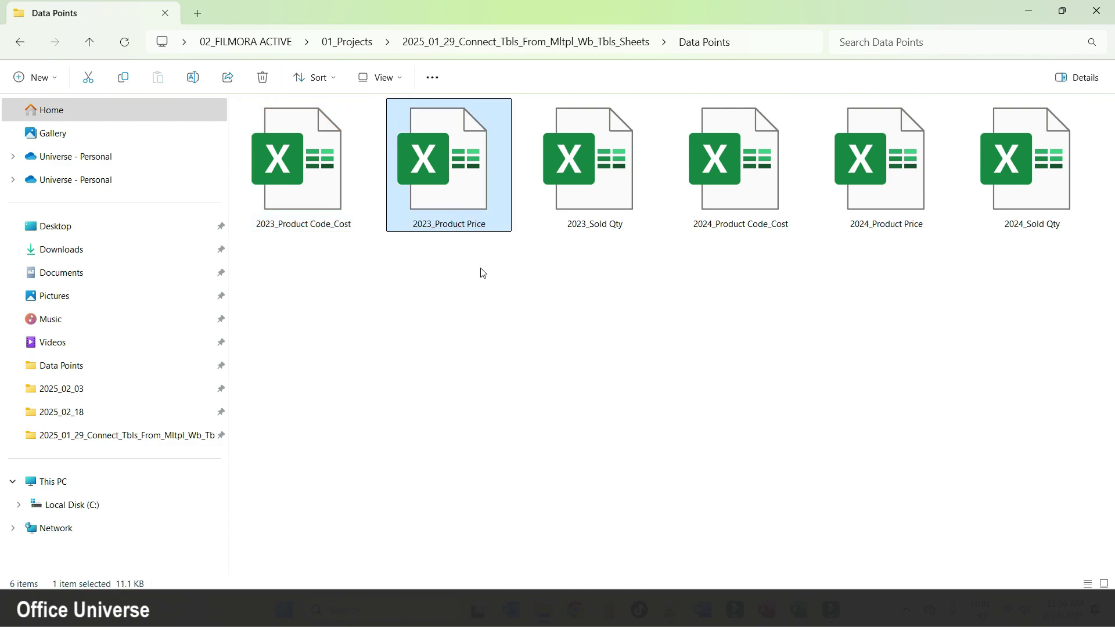
{"action": "left_click", "coordinate": [600, 224]}
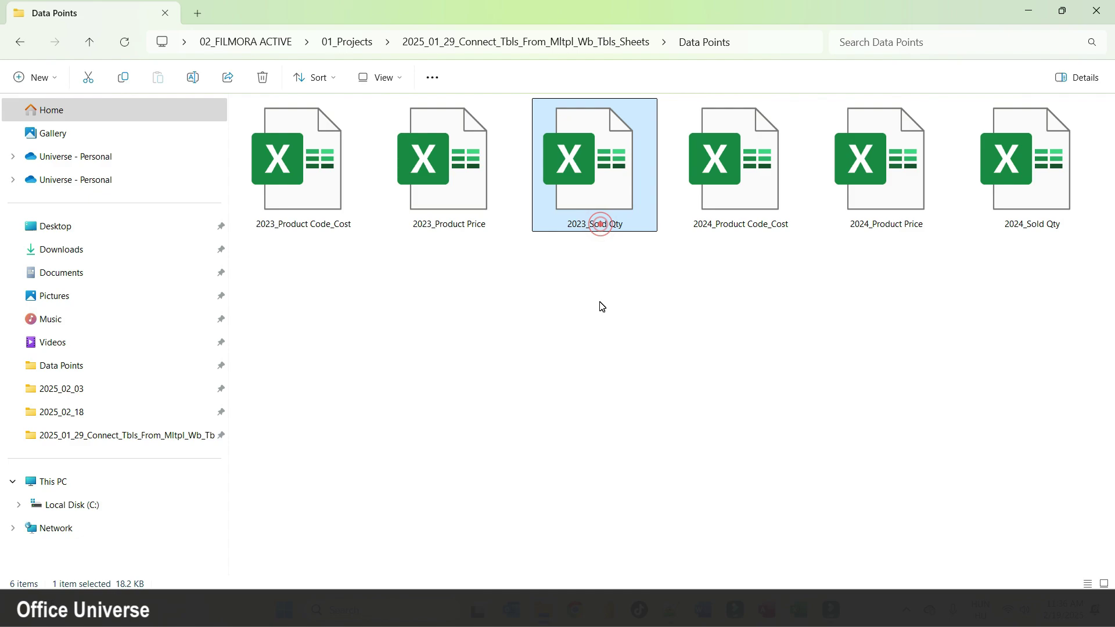
{"action": "left_click_drag", "start_coordinate": [1106, 175], "coordinate": [759, 282]}
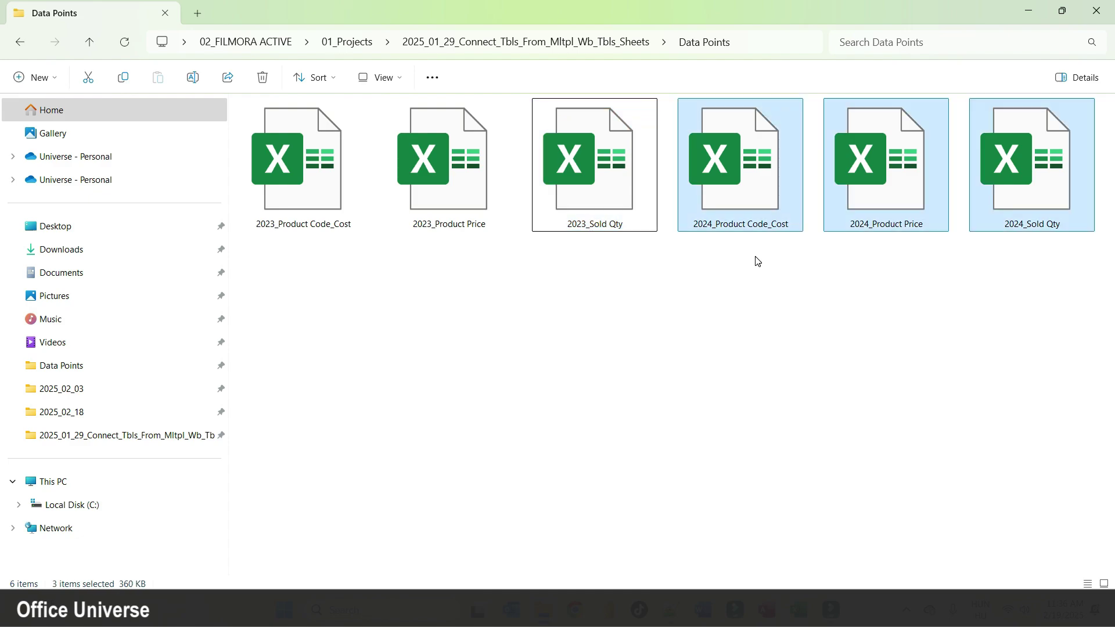
{"action": "left_click", "coordinate": [758, 260]}
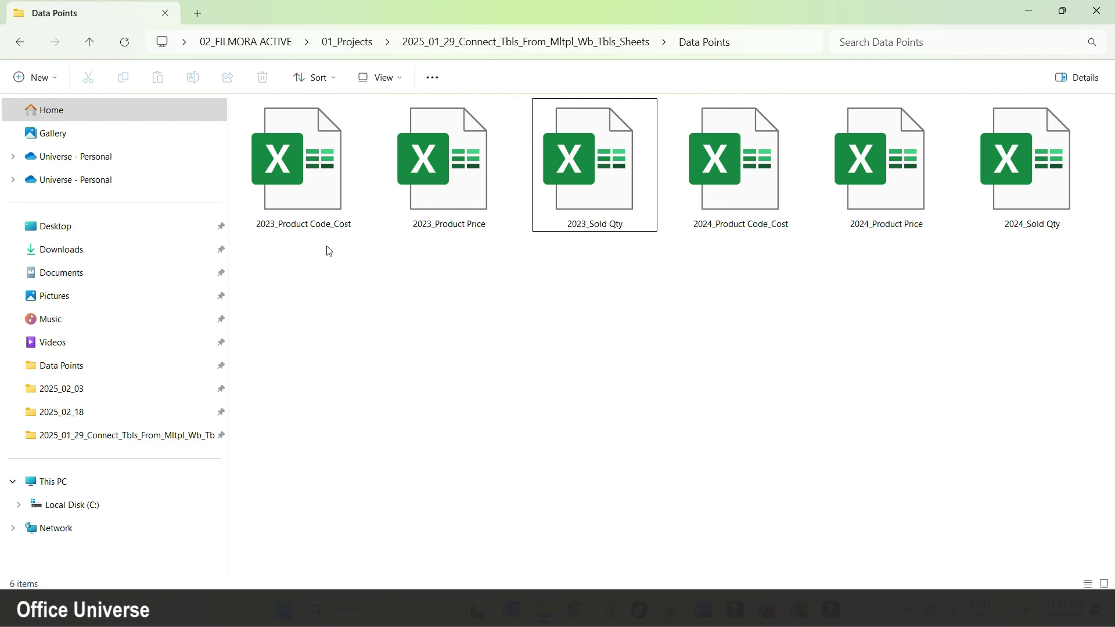
- Open the 2023_Product Code_Cost workbook, review the tables on the Pr_Code and Pr_Cost sheets, and close it
{"action": "left_click", "coordinate": [332, 203]}
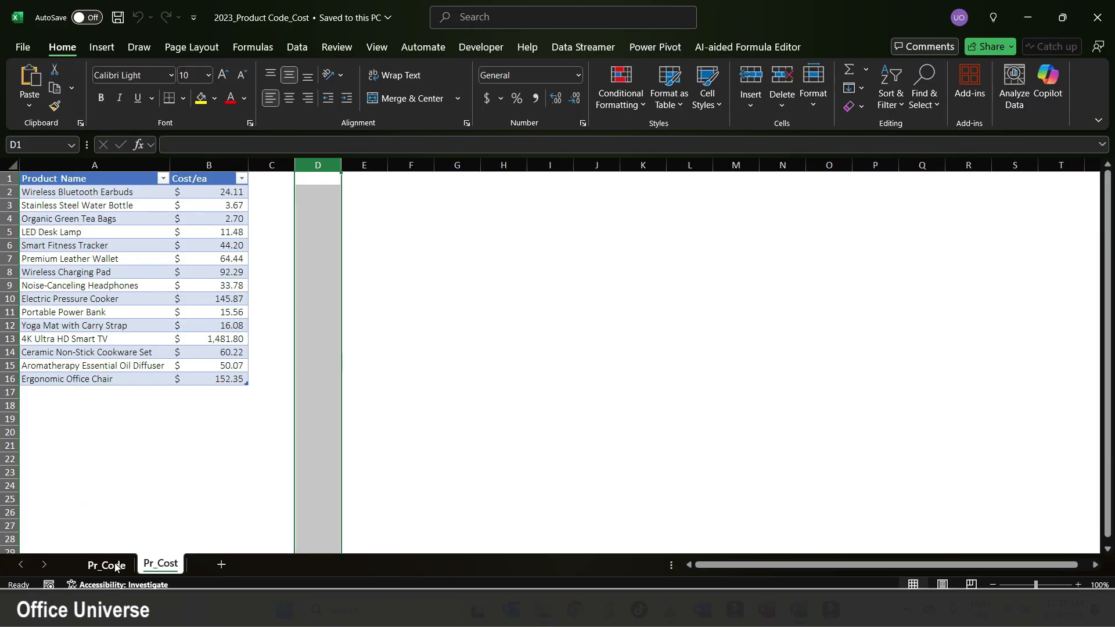
{"action": "left_click", "coordinate": [116, 566]}
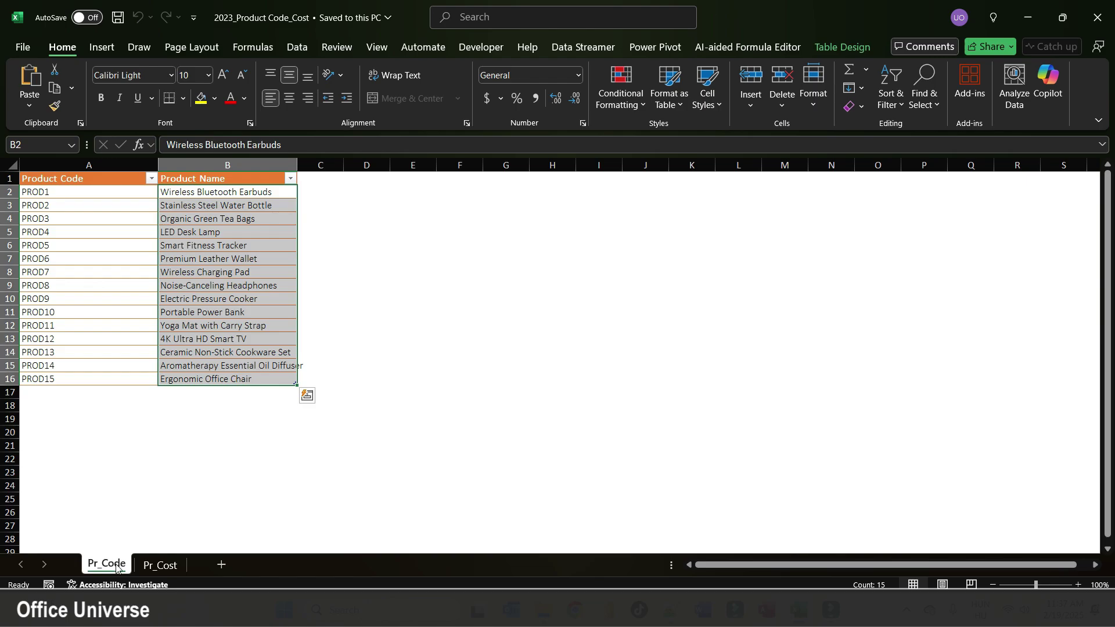
{"action": "left_click_drag", "start_coordinate": [139, 192], "coordinate": [239, 376]}
{"action": "left_click", "coordinate": [161, 564]}
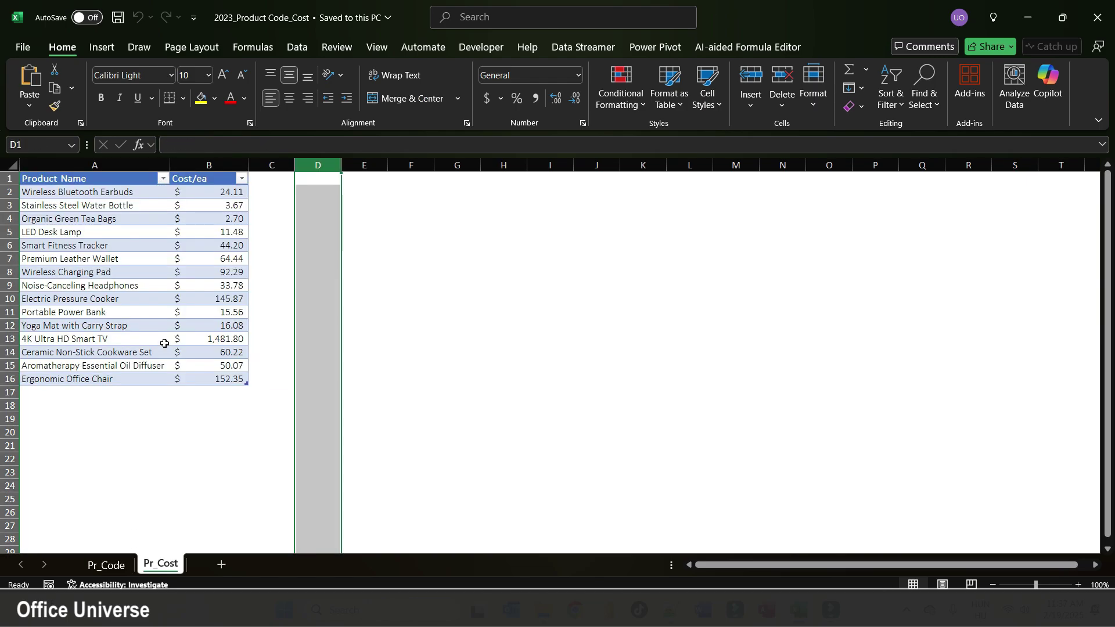
{"action": "left_click_drag", "start_coordinate": [156, 191], "coordinate": [215, 378]}
{"action": "left_click", "coordinate": [1098, 17]}
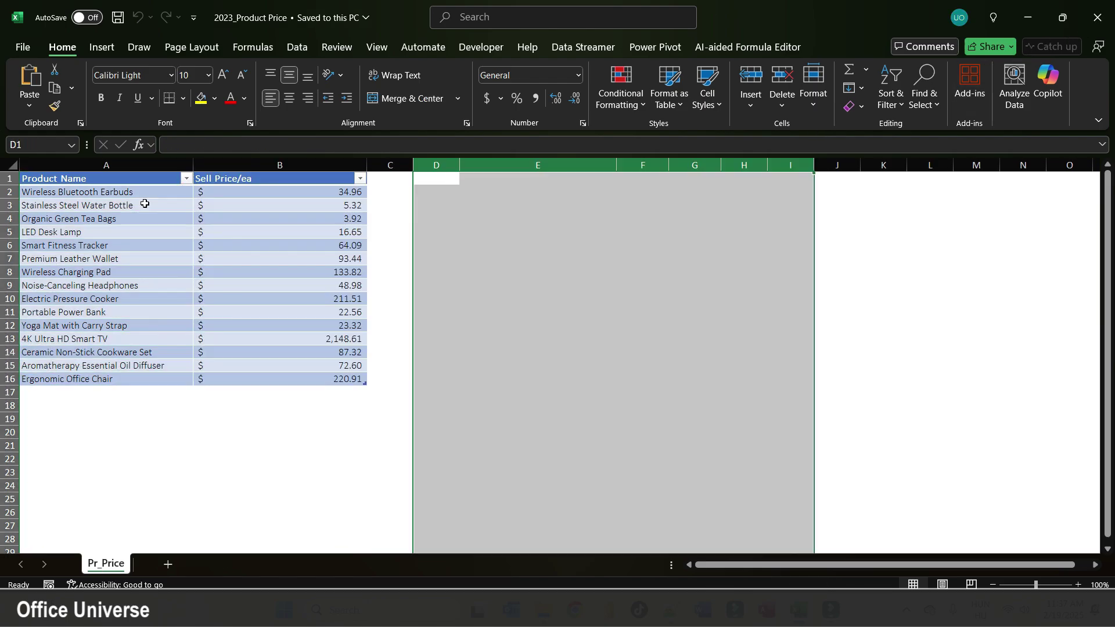
- Review the product price table in 2023_Product Price and the date, product code and quantity columns in 2023_Sold Qty
{"action": "left_click_drag", "start_coordinate": [144, 197], "coordinate": [286, 388]}
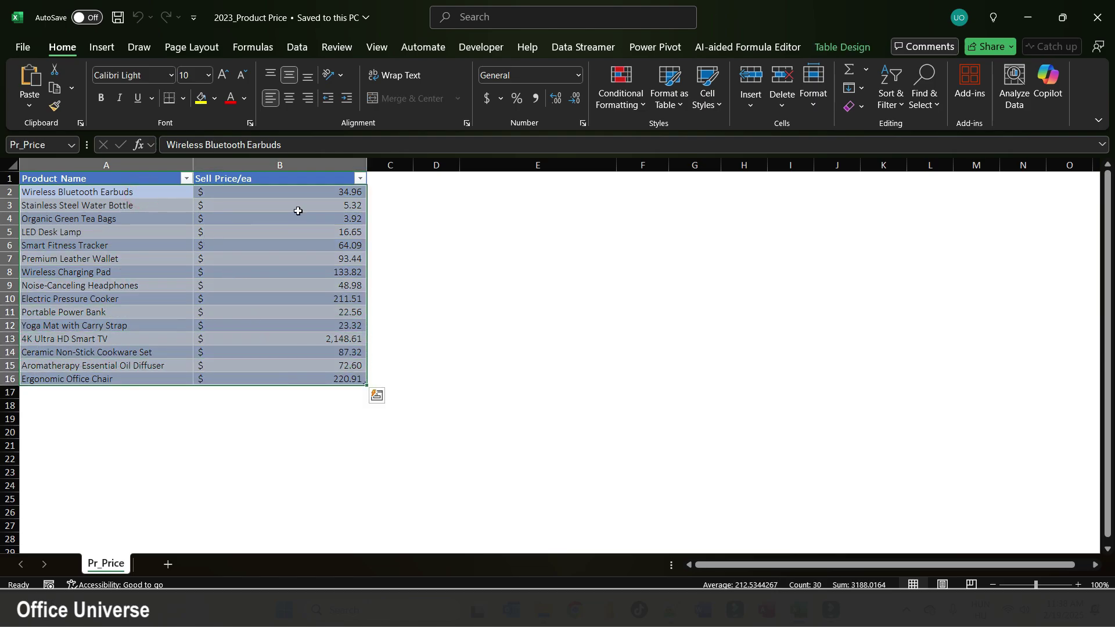
{"action": "key", "text": "ctrl+Tab"}
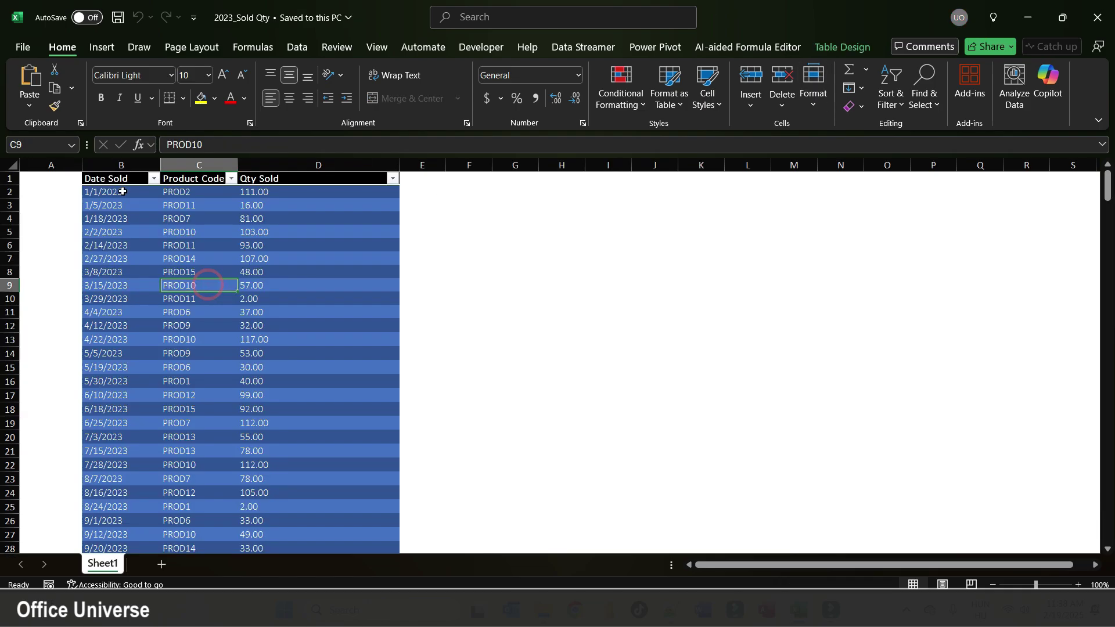
{"action": "left_click_drag", "start_coordinate": [122, 184], "coordinate": [311, 386]}
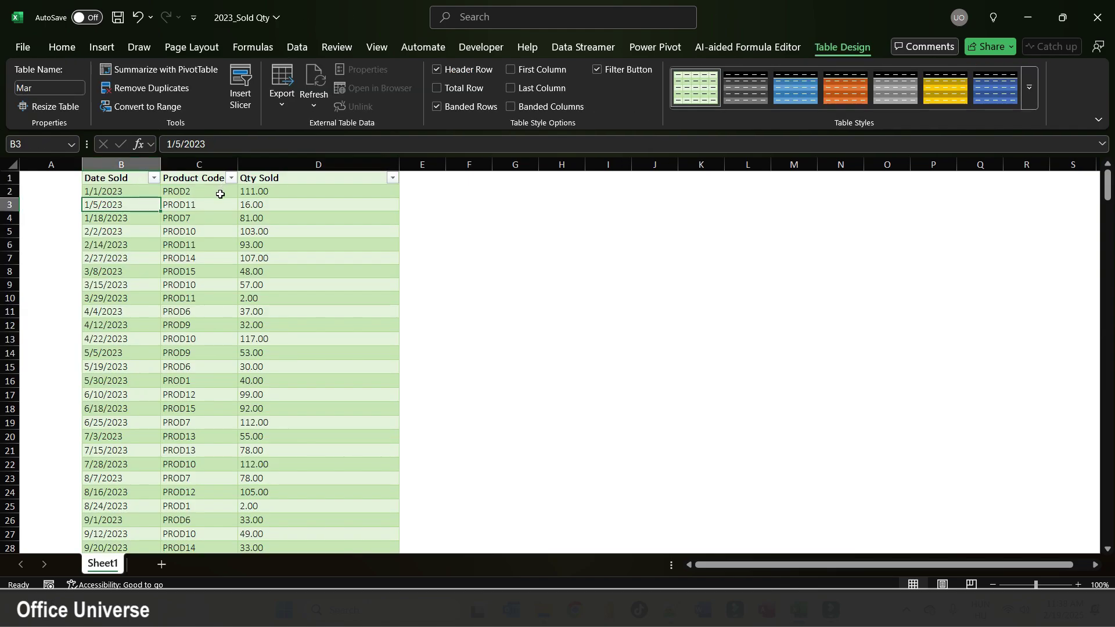
{"action": "left_click", "coordinate": [294, 191]}
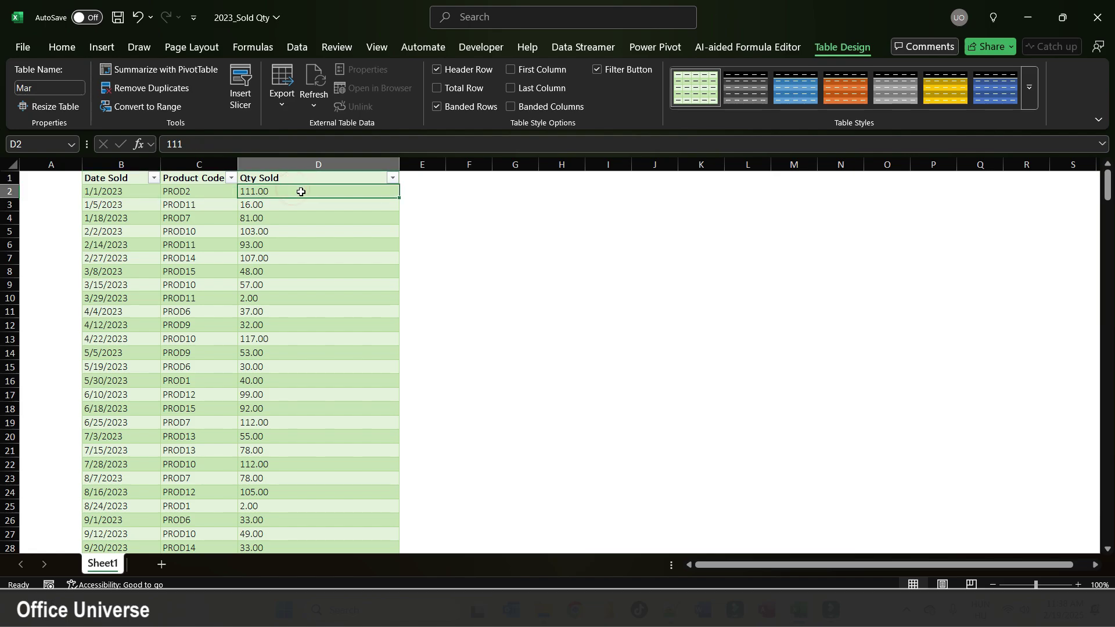
- Switch to the empty 2025_01_29_Connect_Tbls workbook and enter the heading YearSelected in cell C2
{"action": "key", "text": "alt+Tab"}
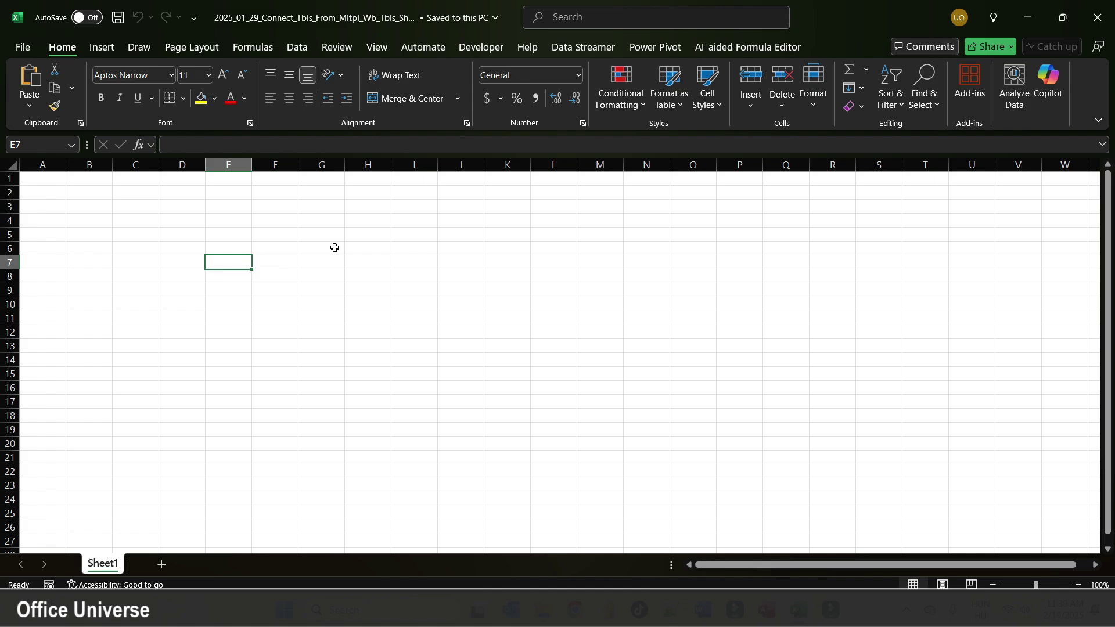
{"action": "left_click", "coordinate": [142, 197]}
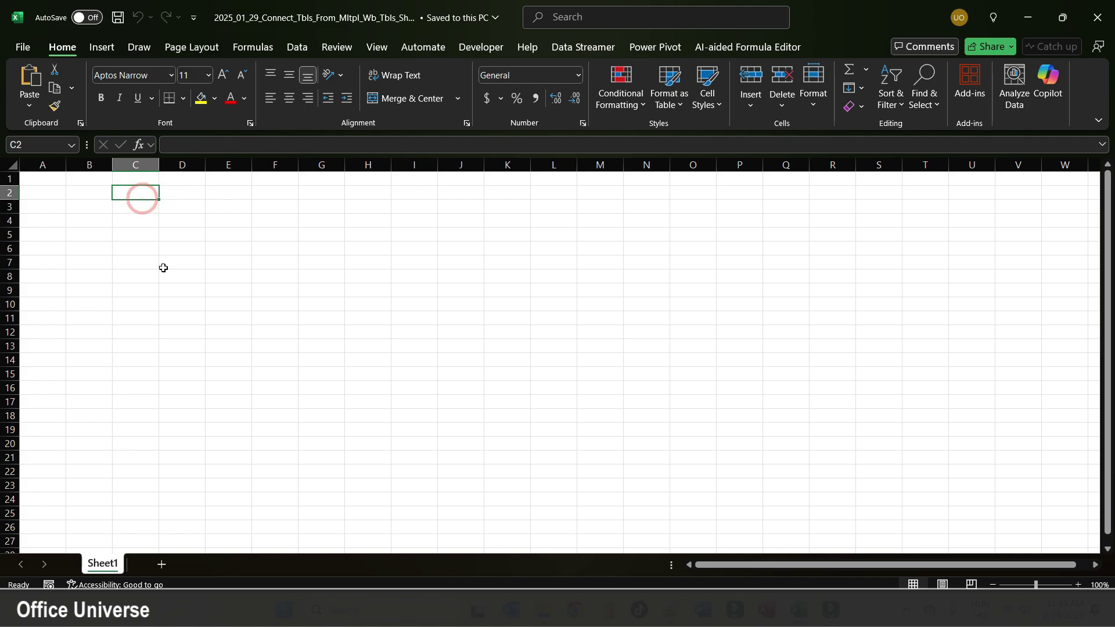
{"action": "type", "text": "YearSelected"}
{"action": "key", "text": "Return"}
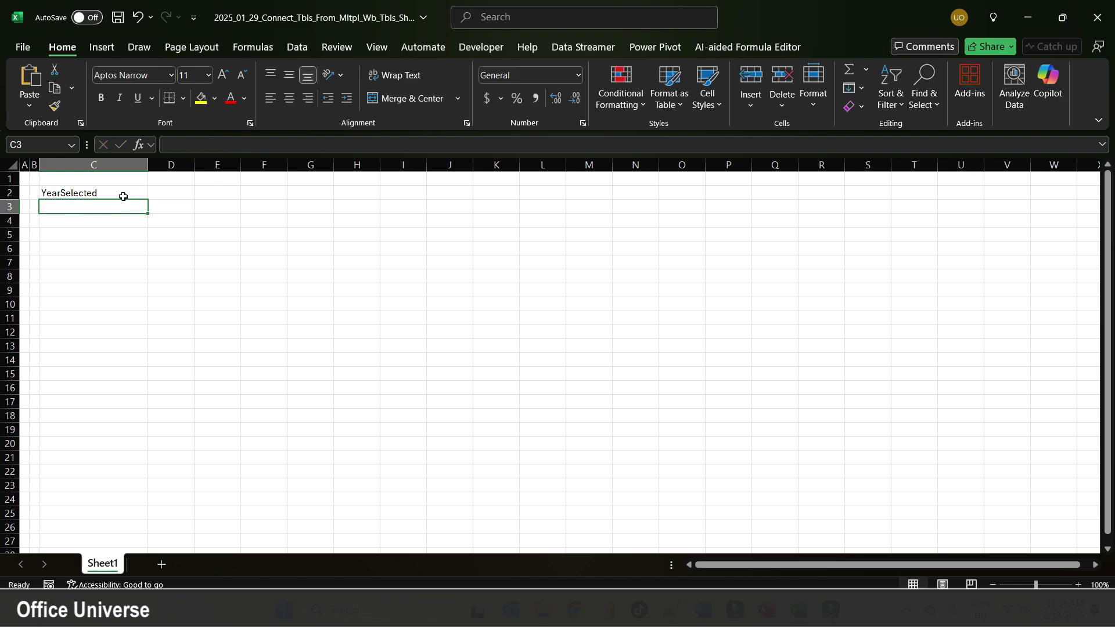
- Add a data validation list to cell C3 with the source values 2023,2024
{"action": "left_click", "coordinate": [297, 47]}
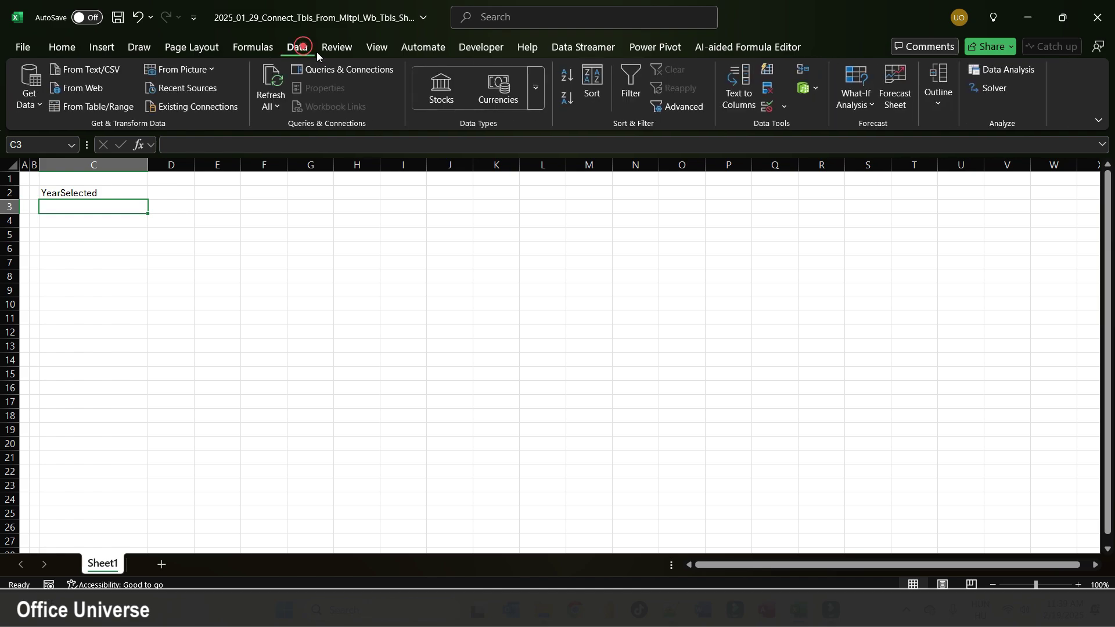
{"action": "left_click", "coordinate": [773, 108]}
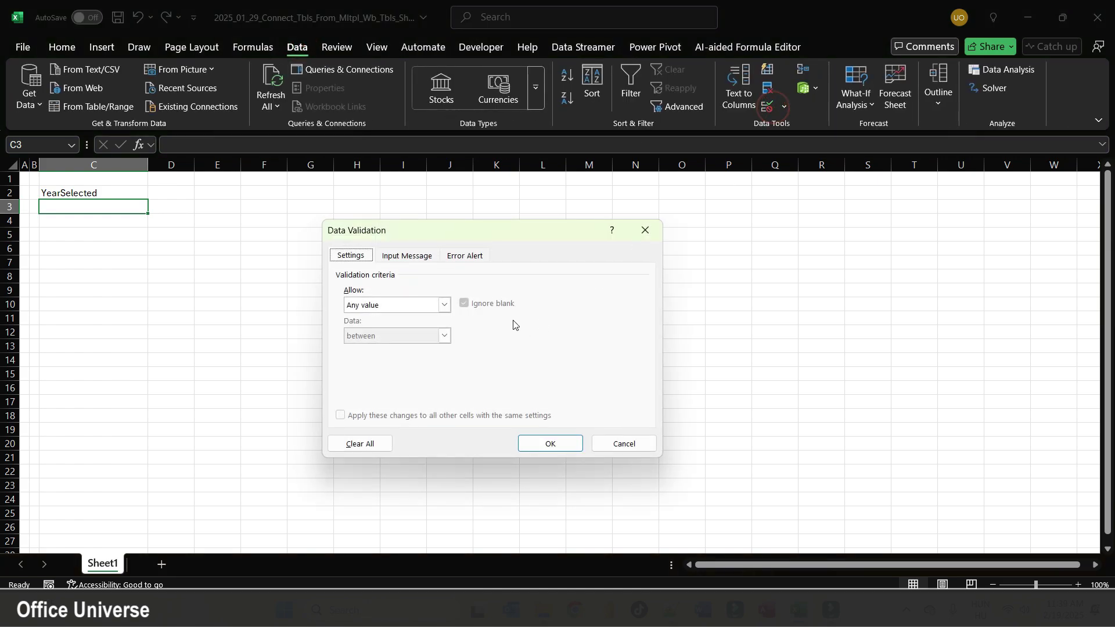
{"action": "left_click", "coordinate": [445, 305]}
{"action": "left_click", "coordinate": [407, 348]}
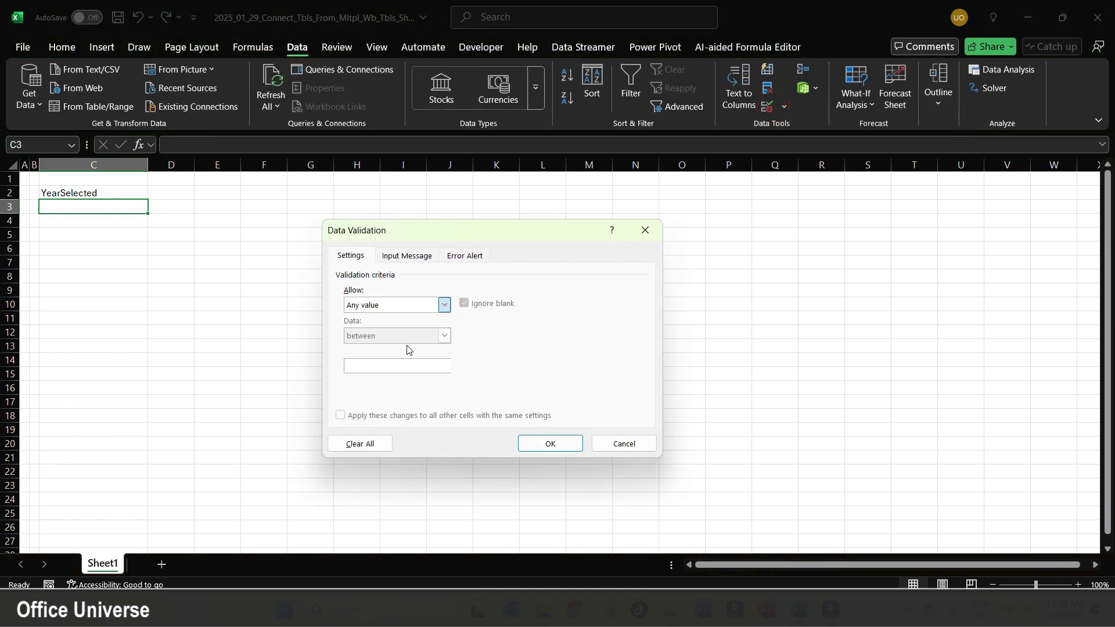
{"action": "left_click", "coordinate": [411, 366]}
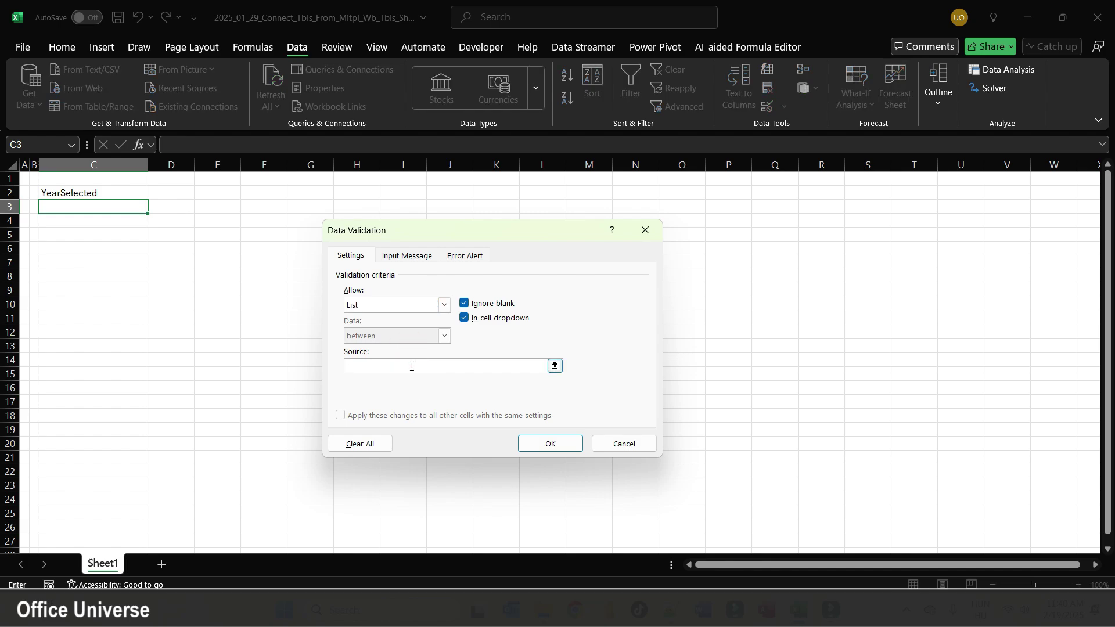
{"action": "type", "text": "2023,2024"}
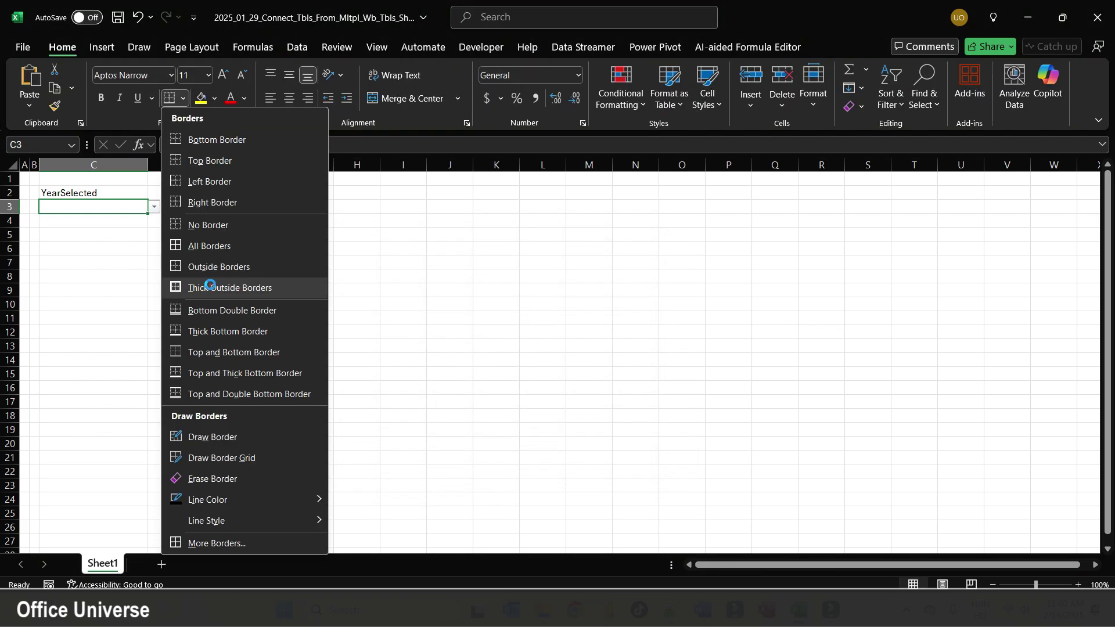
- Apply thick outside borders to cell C3 and choose 2023 from its in-cell list
{"action": "left_click", "coordinate": [210, 285]}
{"action": "left_click", "coordinate": [153, 207]}
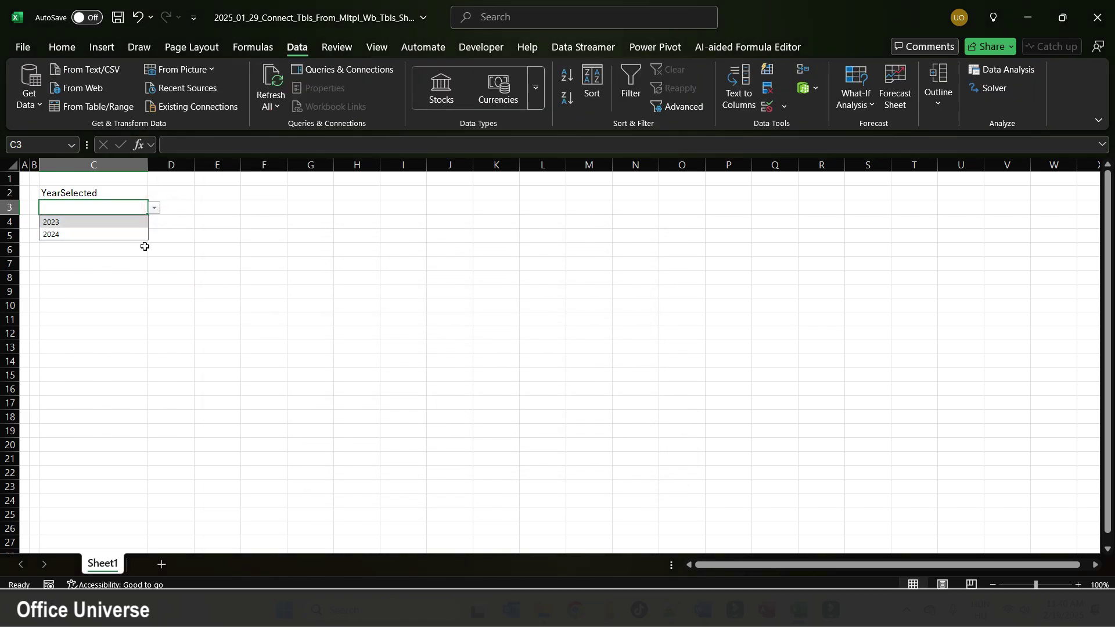
{"action": "left_click", "coordinate": [154, 207]}
{"action": "left_click", "coordinate": [131, 223]}
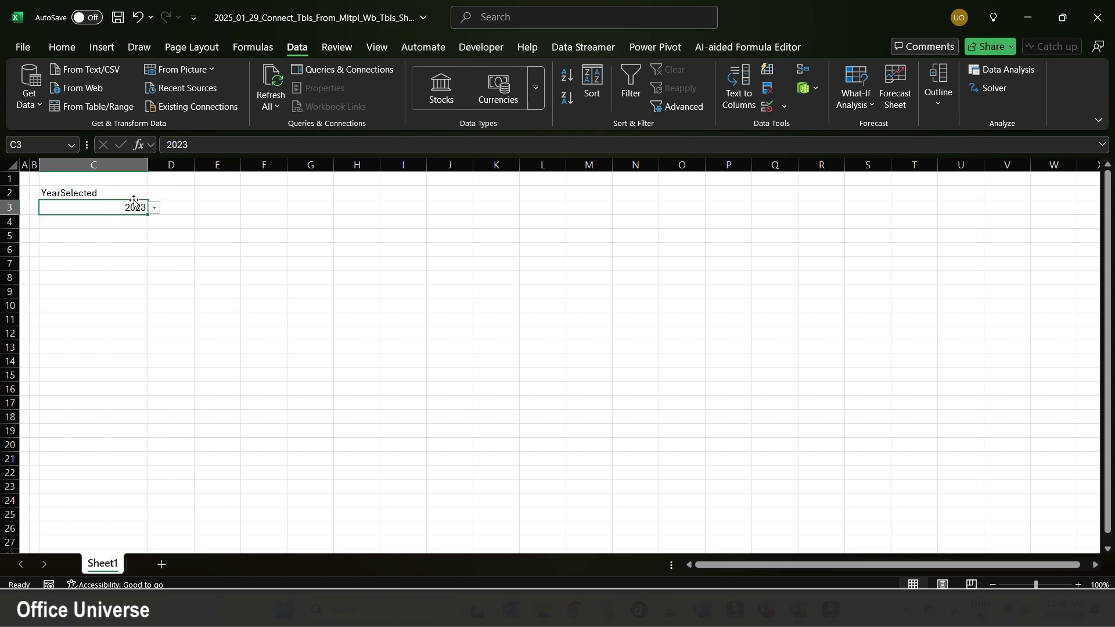
- Define the workbook-scoped name YearSelected referring to =Sheet1!$C$3
{"action": "left_click", "coordinate": [256, 49]}
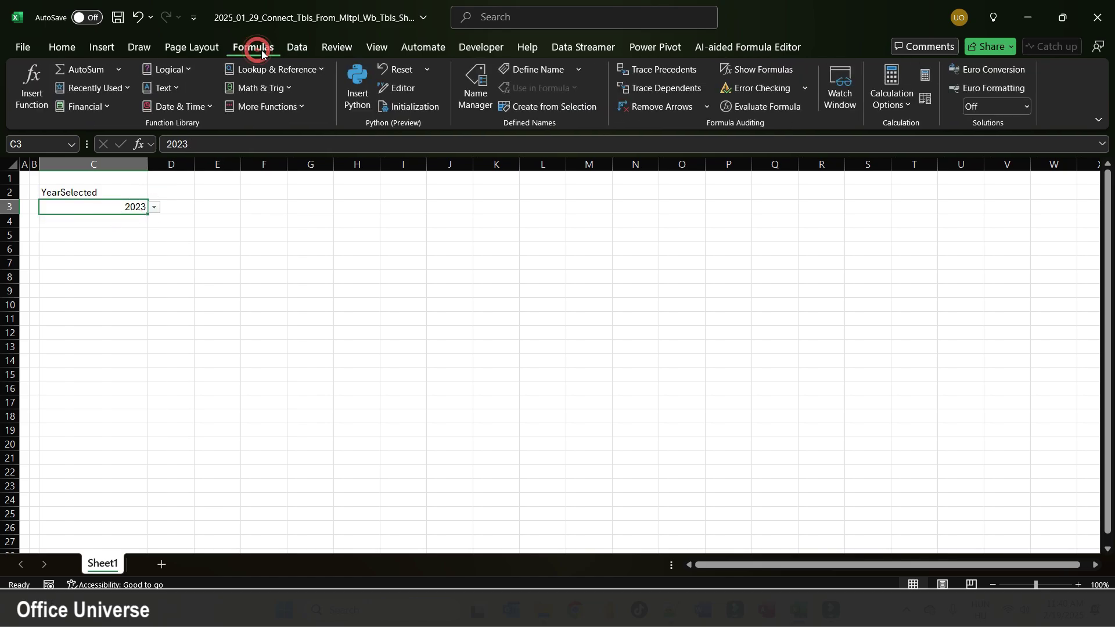
{"action": "left_click", "coordinate": [483, 93]}
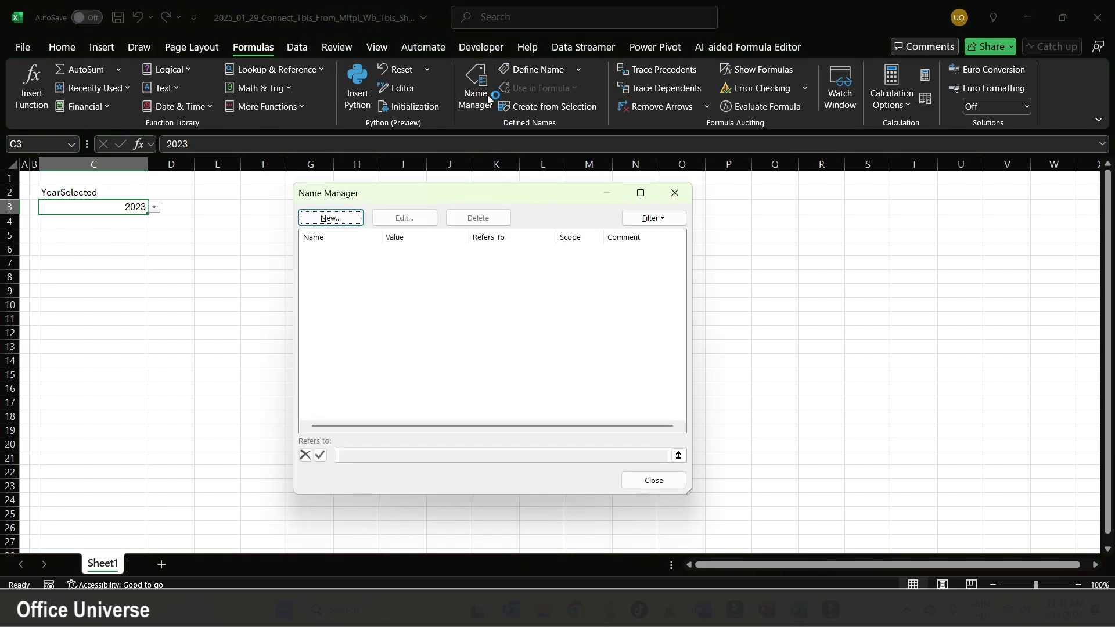
{"action": "left_click", "coordinate": [353, 218]}
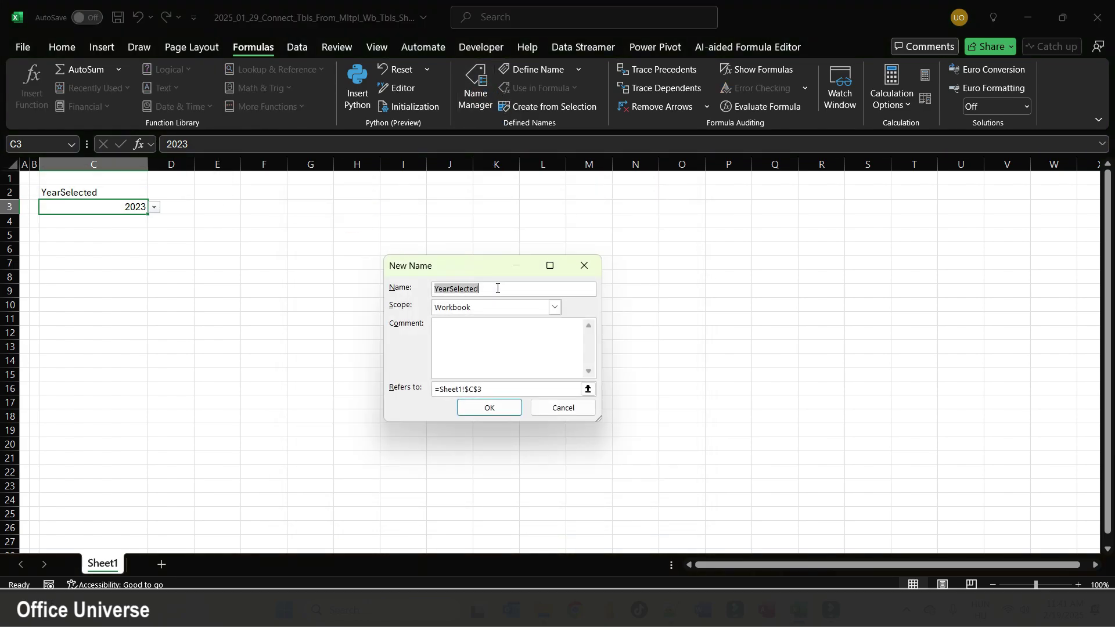
{"action": "left_click", "coordinate": [490, 389]}
{"action": "left_click", "coordinate": [491, 409]}
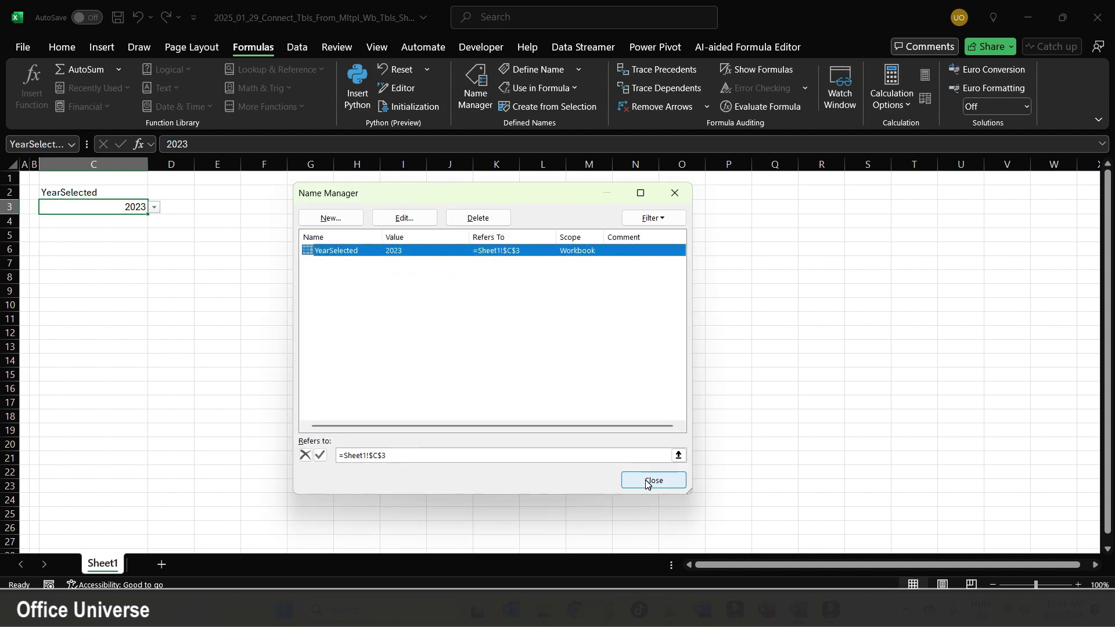
{"action": "left_click", "coordinate": [651, 480]}
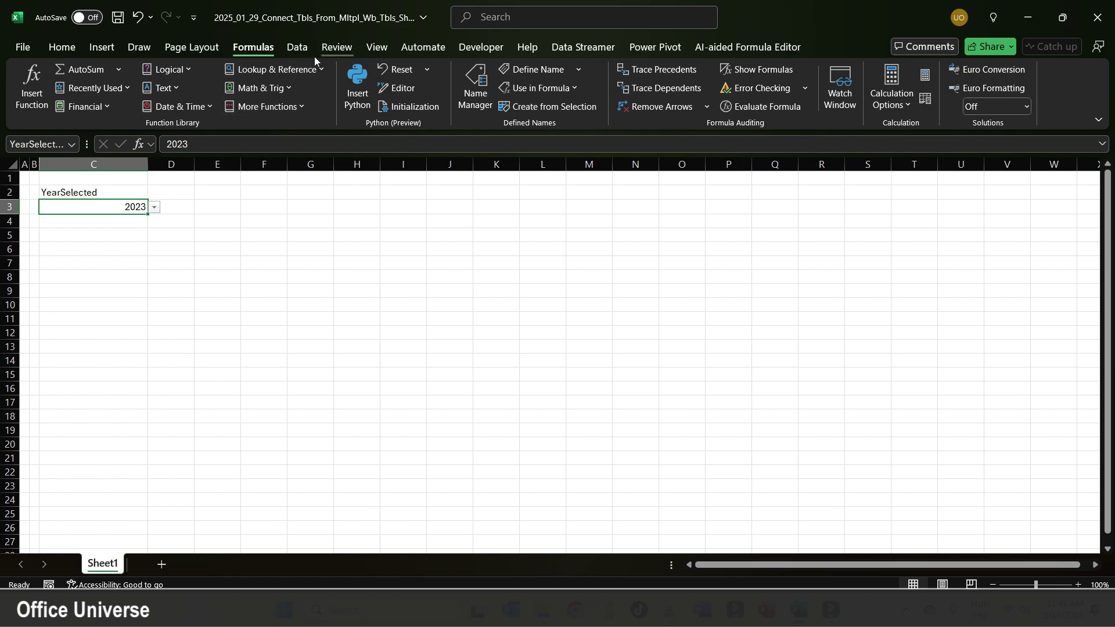
- Load the YearSelected range into Power Query and set Column1's data type to Text, replacing the current conversion
{"action": "left_click", "coordinate": [297, 46]}
{"action": "left_click", "coordinate": [135, 107]}
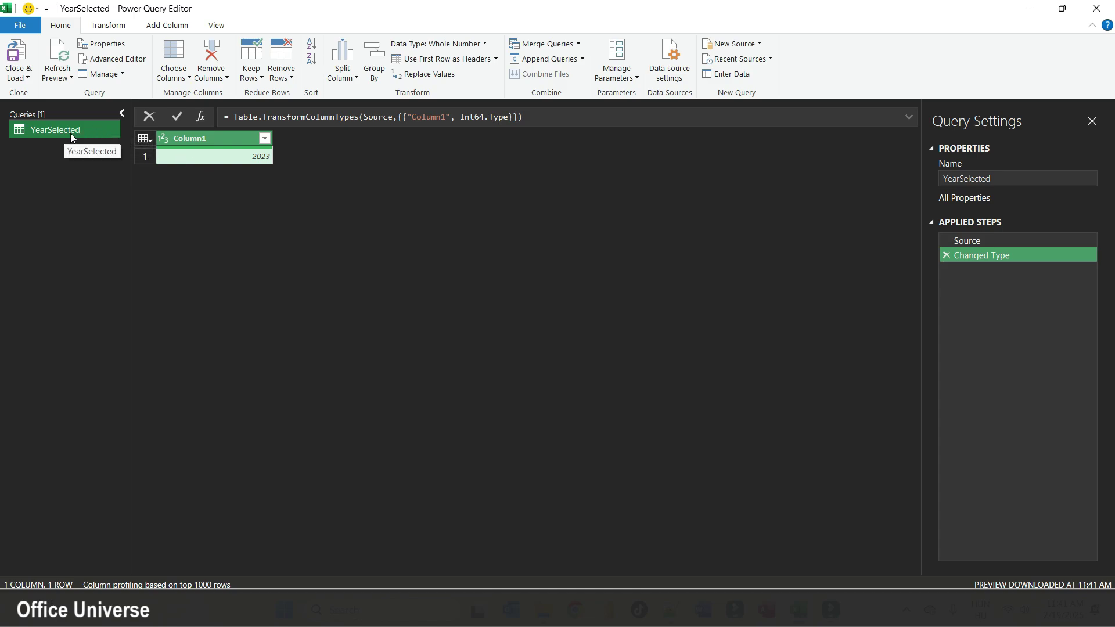
{"action": "left_click", "coordinate": [166, 138]}
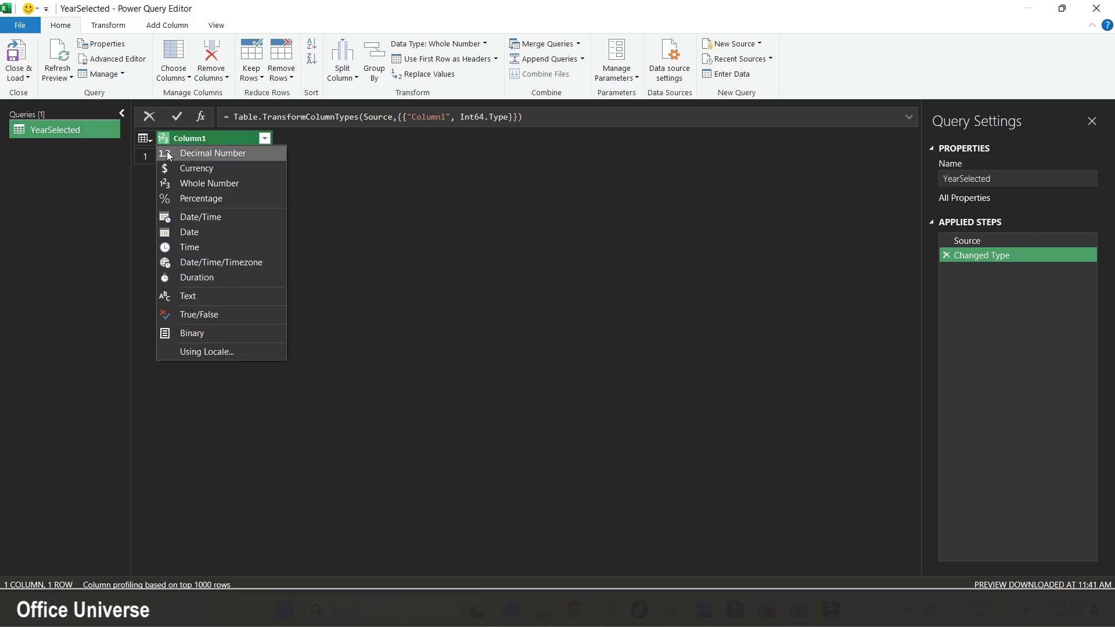
{"action": "left_click", "coordinate": [181, 298]}
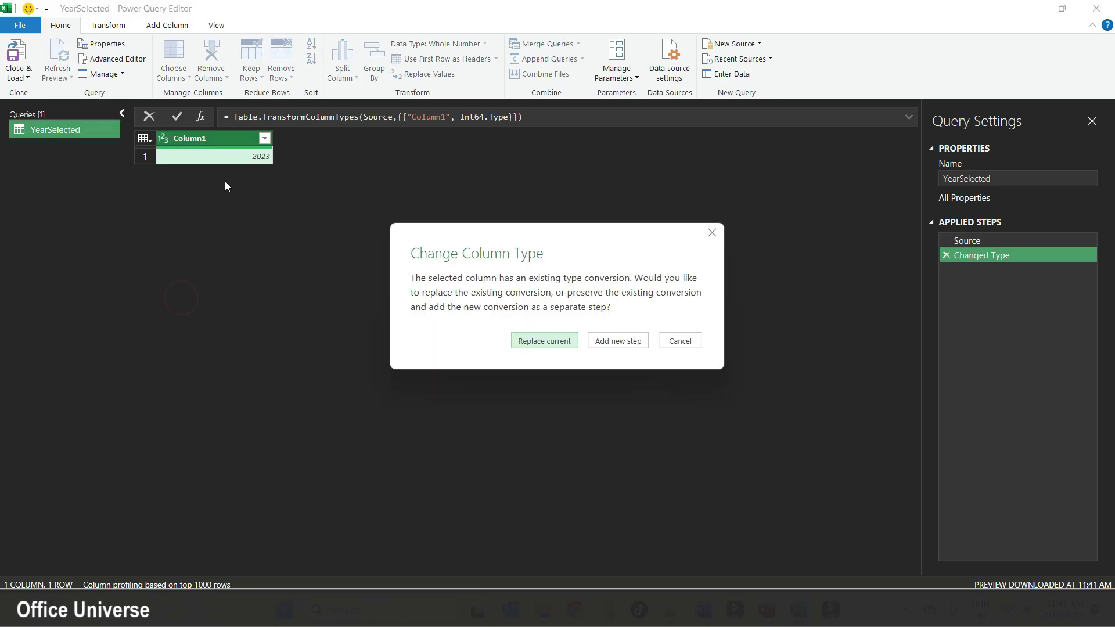
{"action": "left_click", "coordinate": [530, 341]}
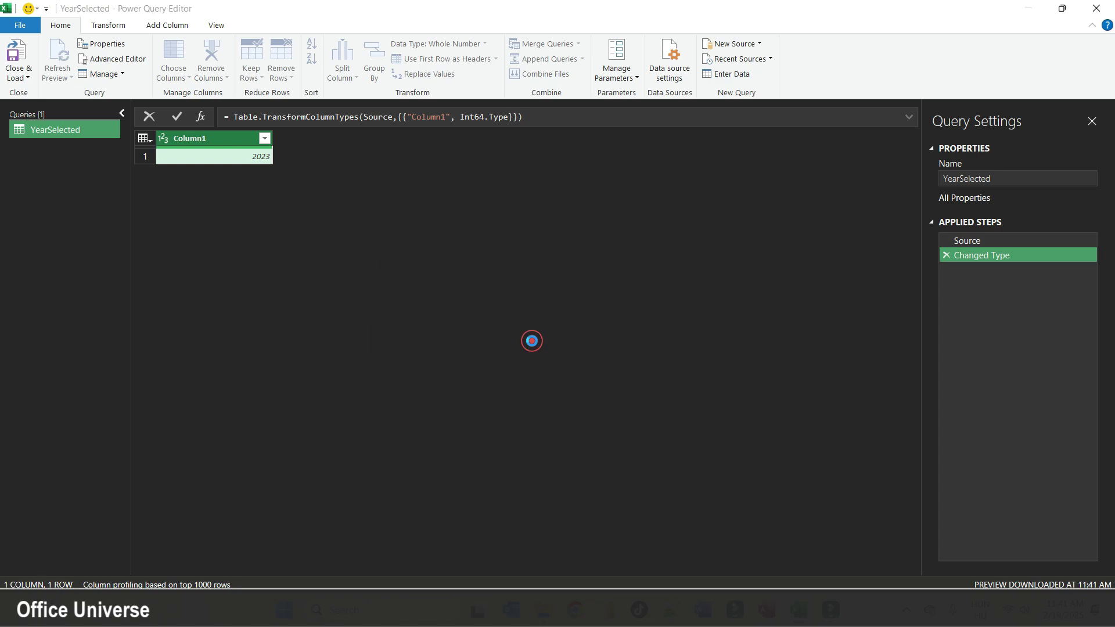
- Drill down into the year value in Column1 so the YearSelected query returns a single text value
{"action": "left_click", "coordinate": [251, 157]}
{"action": "right_click", "coordinate": [251, 158]}
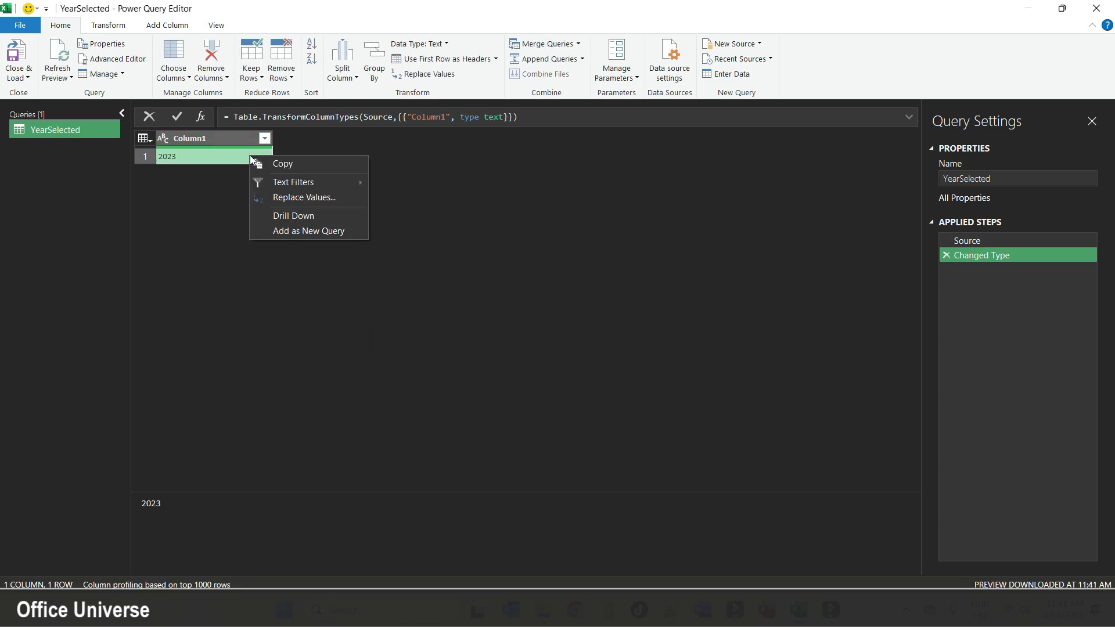
{"action": "left_click", "coordinate": [277, 220]}
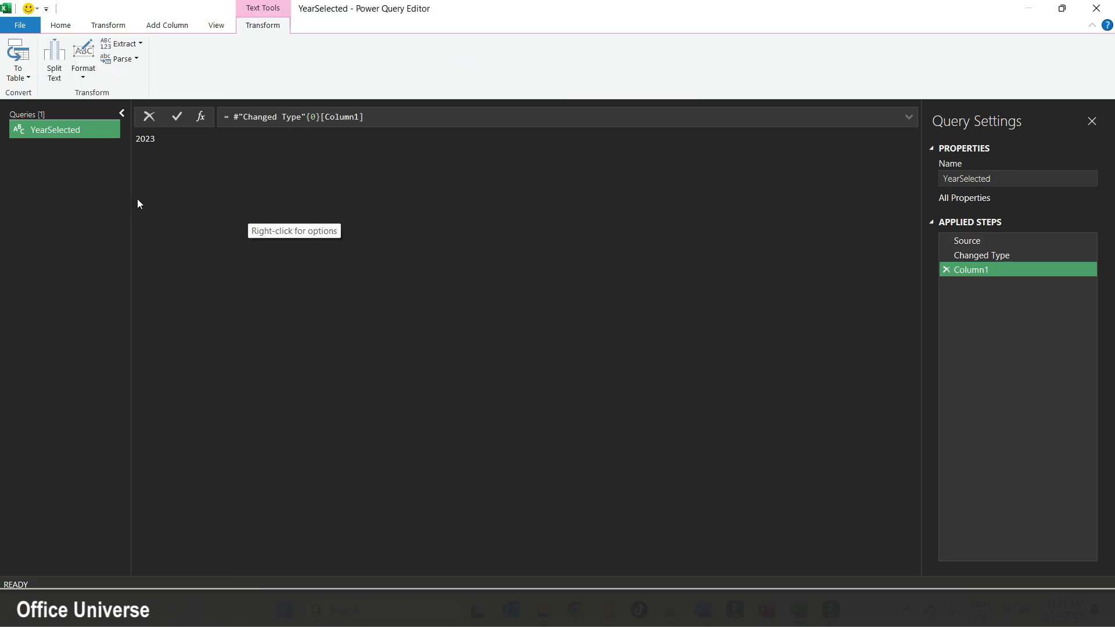
- Create a new query from the Data Points folder inside 2025_01_29_Connect_Tbls_From_Mltpl_Wb_Tbls_Sheets and load its file list for transformation
{"action": "right_click", "coordinate": [63, 177]}
{"action": "mouse_move", "coordinate": [99, 204]}
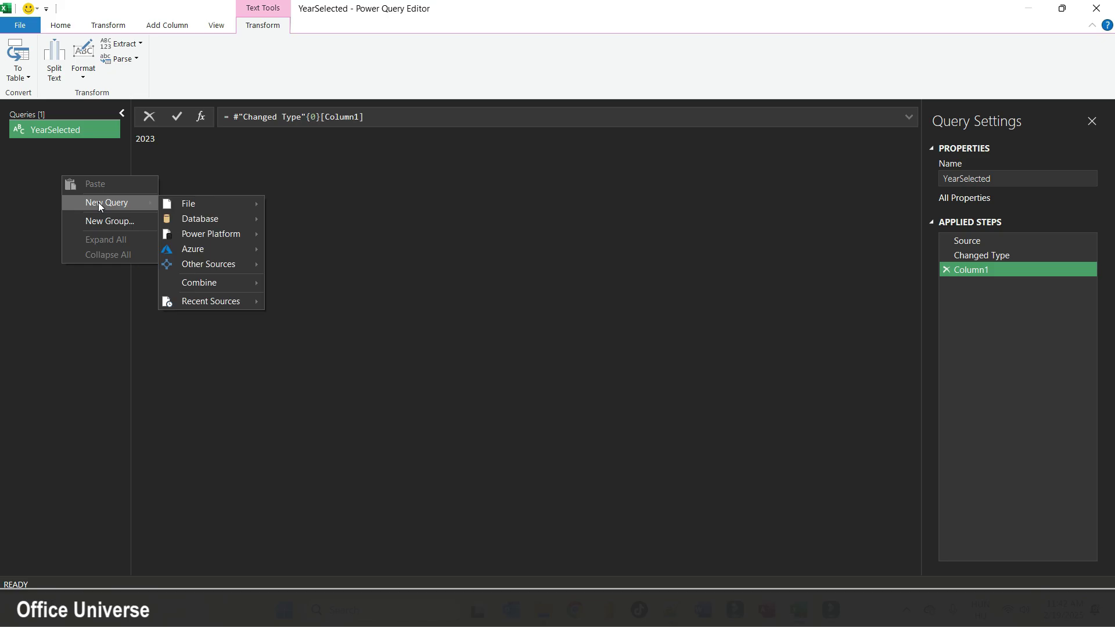
{"action": "left_click", "coordinate": [324, 284]}
{"action": "double_click", "coordinate": [185, 137]}
{"action": "left_click", "coordinate": [190, 139]}
{"action": "double_click", "coordinate": [189, 140]}
{"action": "double_click", "coordinate": [219, 137]}
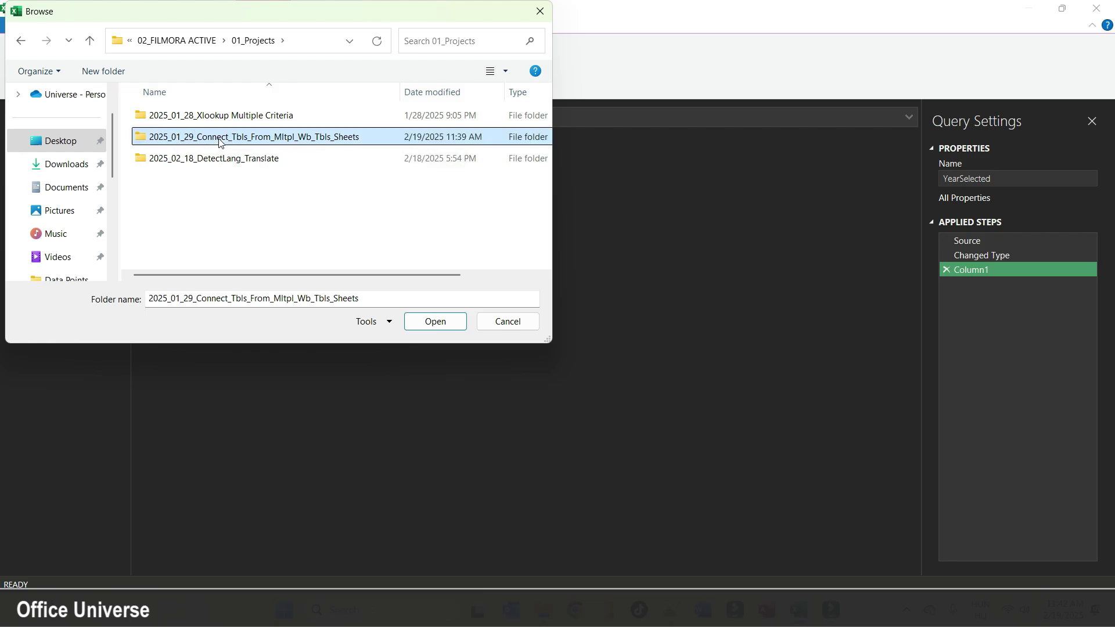
{"action": "left_click", "coordinate": [219, 112]}
{"action": "left_click", "coordinate": [411, 320]}
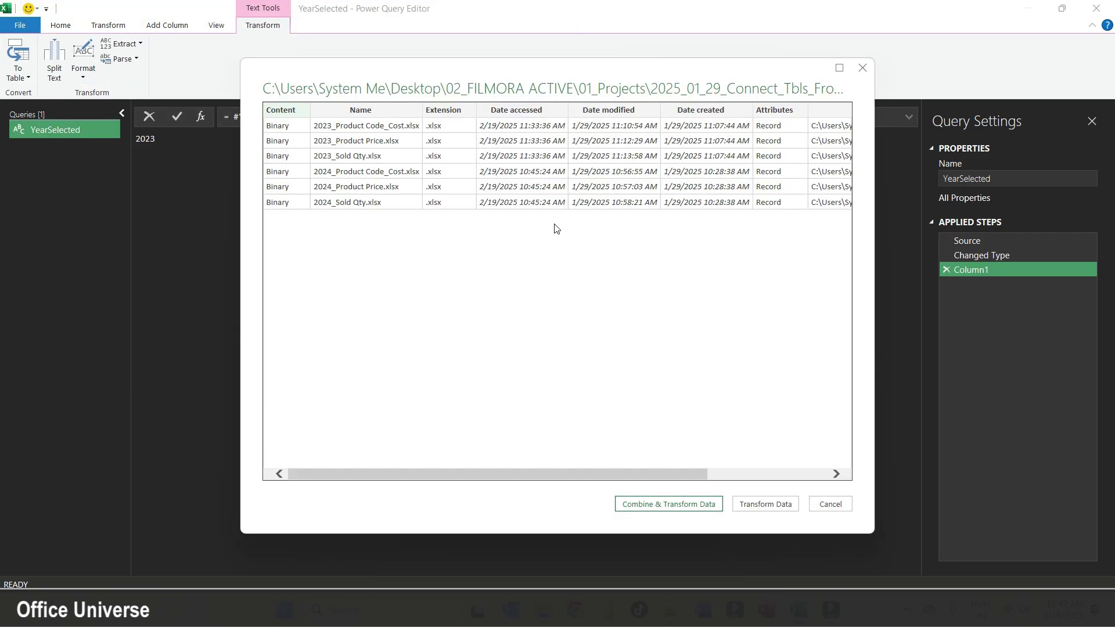
{"action": "left_click", "coordinate": [754, 505]}
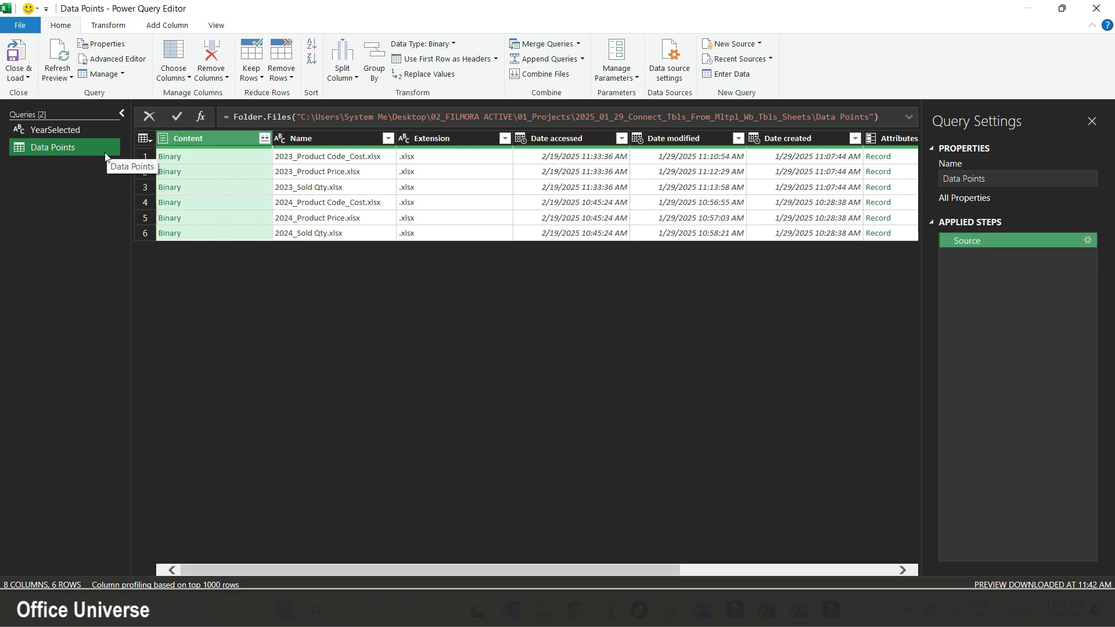
- Examine the file names and preview the binary contents of the 2023 and 2024 workbooks in the Data Points query
{"action": "left_click", "coordinate": [333, 140]}
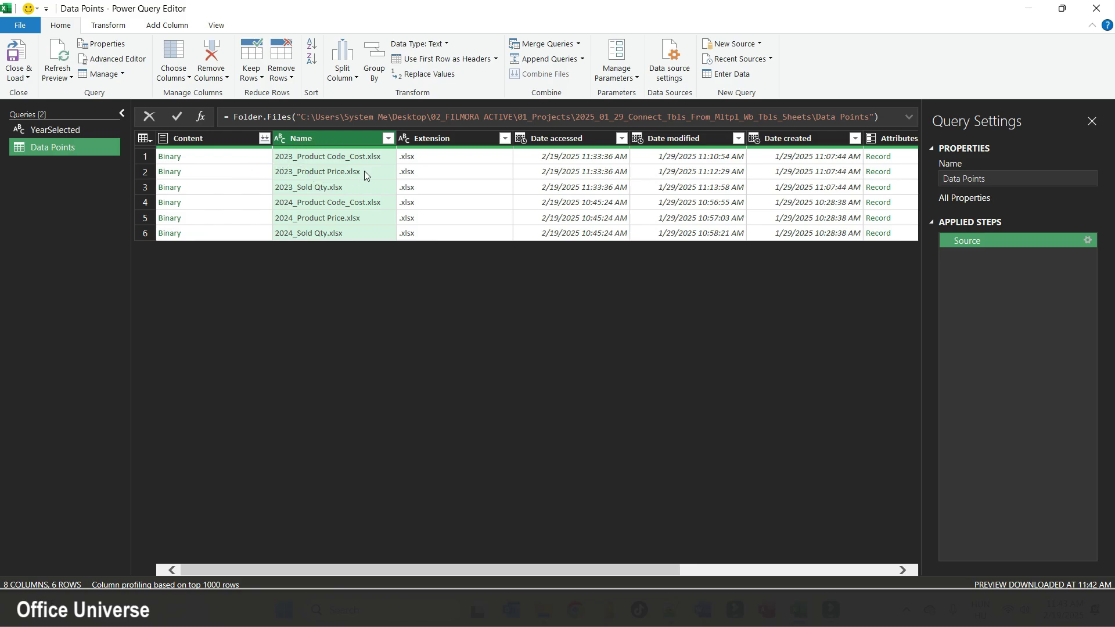
{"action": "left_click", "coordinate": [250, 157]}
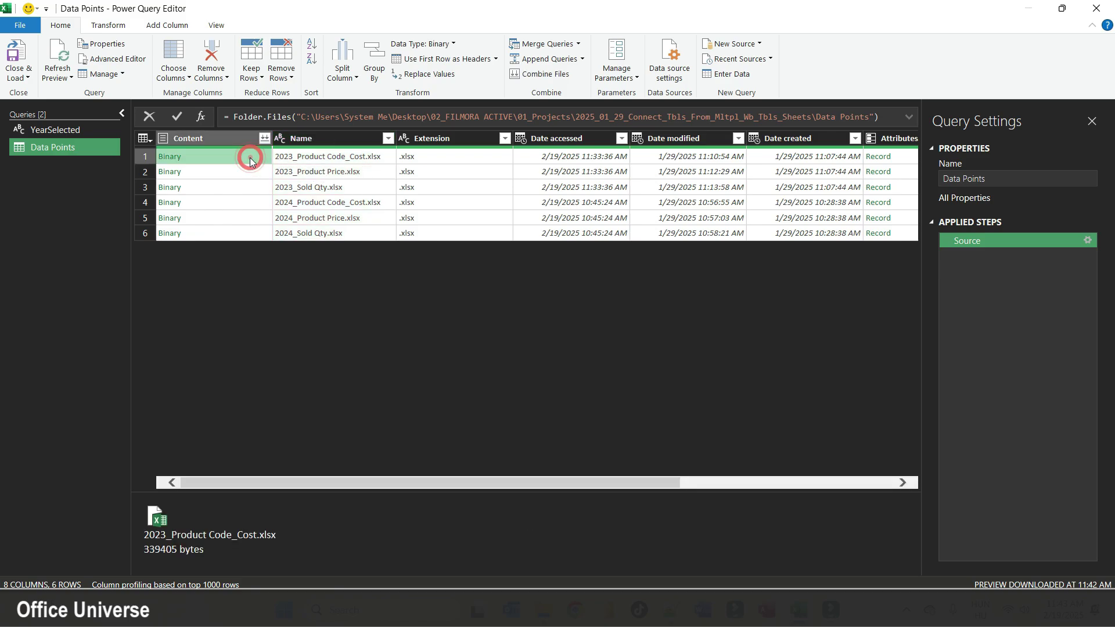
{"action": "left_click", "coordinate": [250, 187]}
{"action": "left_click", "coordinate": [250, 202]}
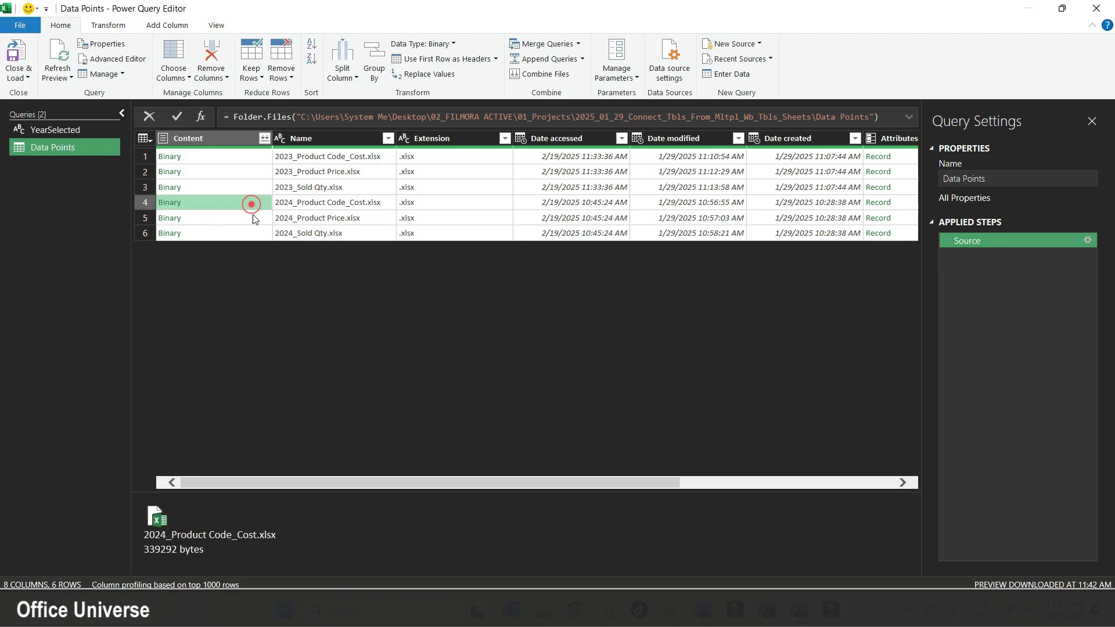
{"action": "left_click", "coordinate": [250, 218]}
- Add a column to Data Points that extracts the first 4 characters of the Name column
{"action": "left_click", "coordinate": [351, 140]}
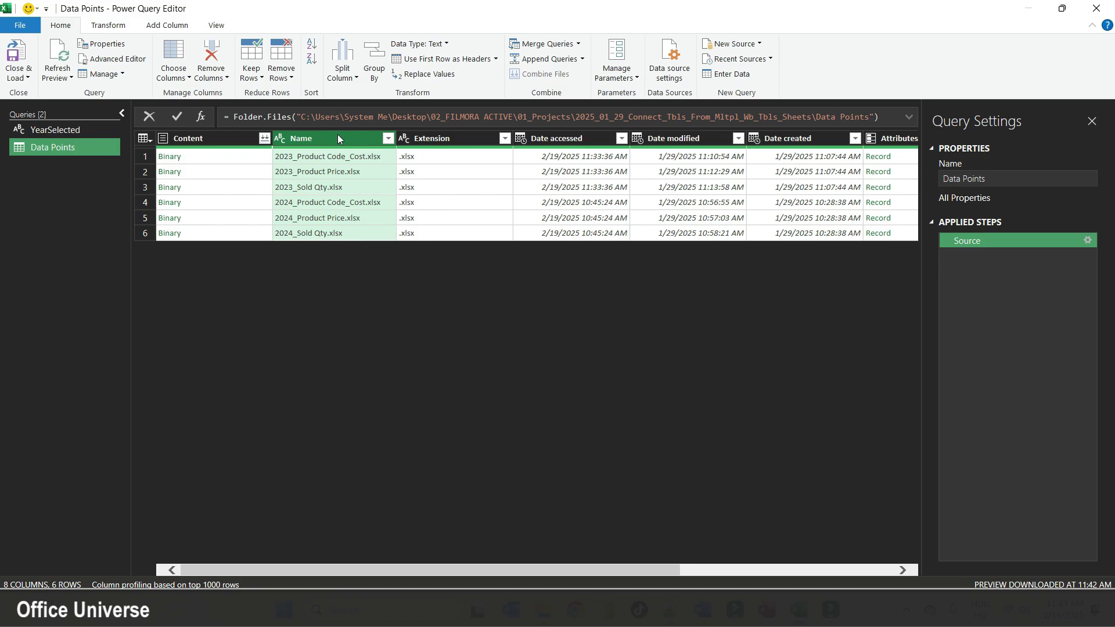
{"action": "left_click", "coordinate": [180, 25]}
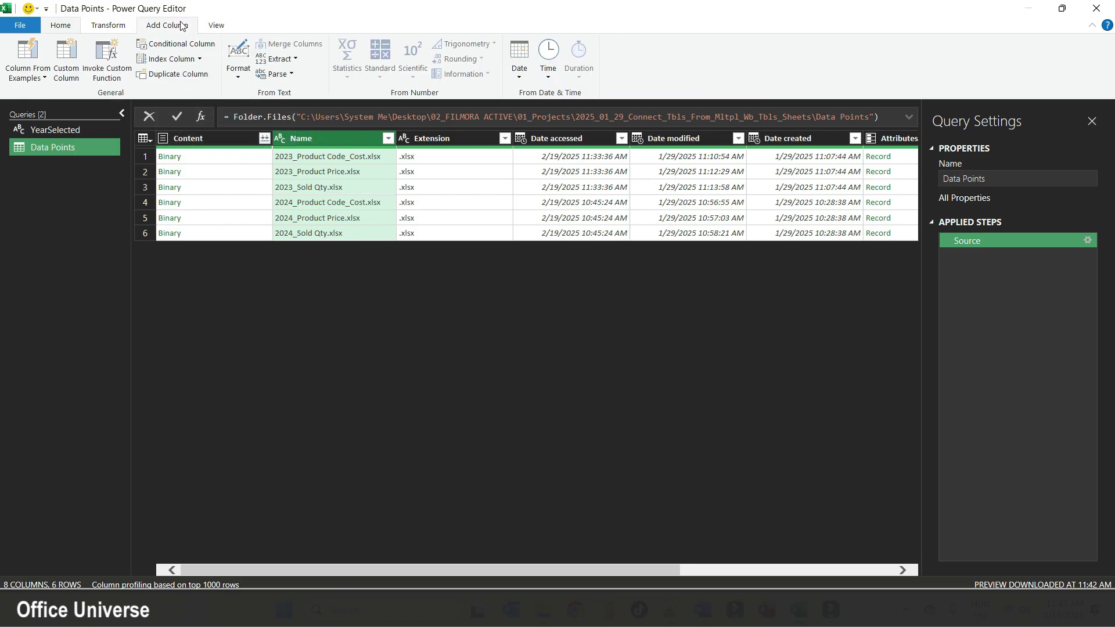
{"action": "scroll", "coordinate": [171, 25], "scroll_direction": "up", "scroll_amount": 1}
{"action": "scroll", "coordinate": [169, 24], "scroll_direction": "down", "scroll_amount": 1}
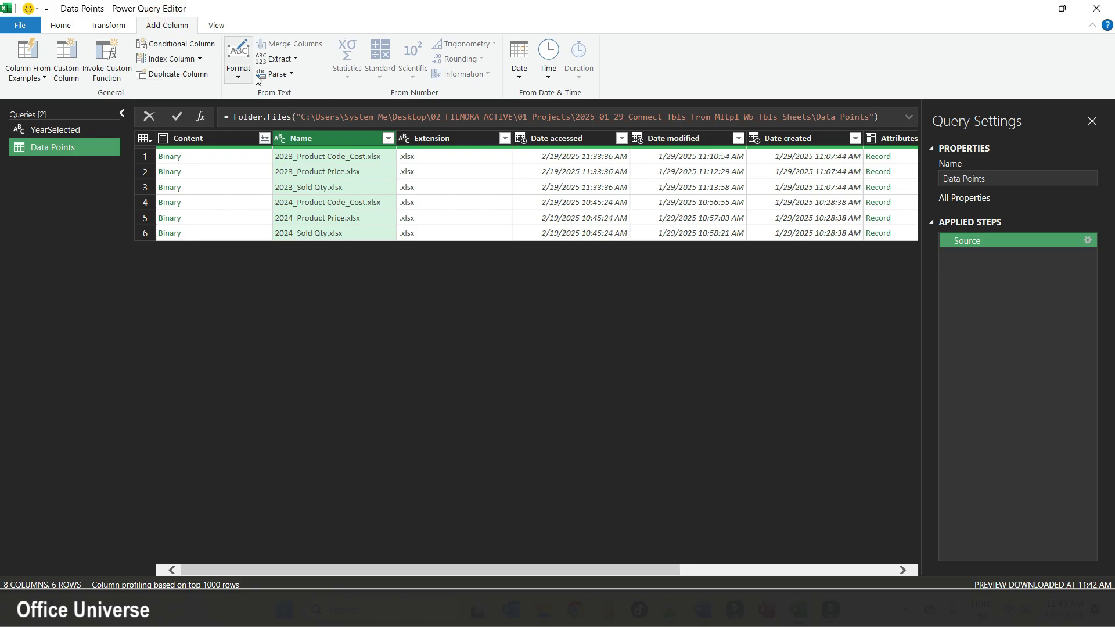
{"action": "left_click", "coordinate": [281, 60]}
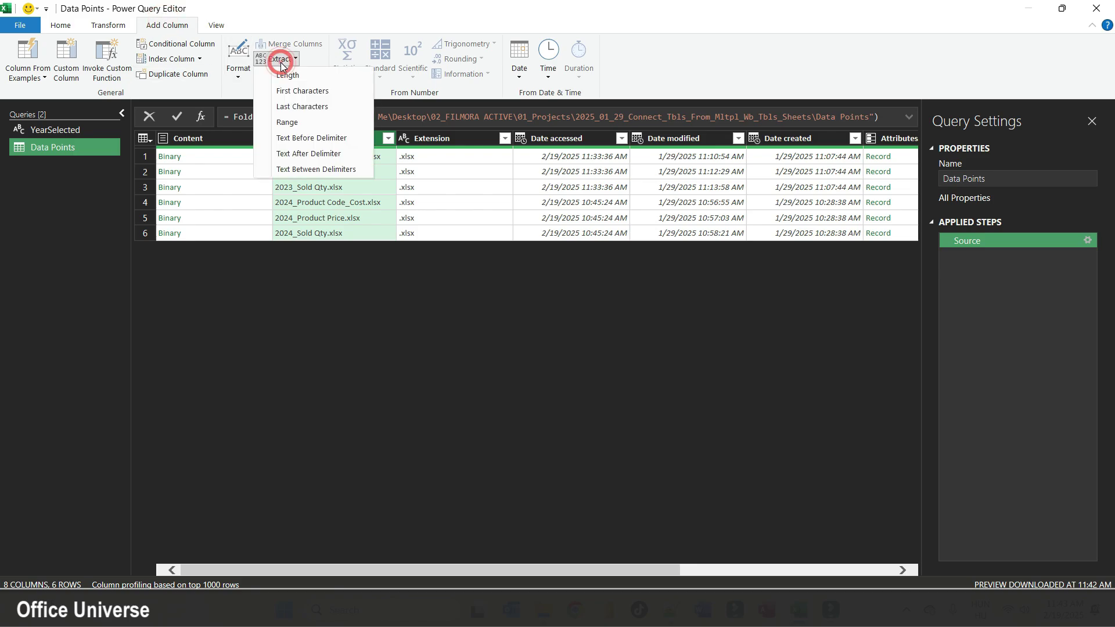
{"action": "left_click", "coordinate": [302, 91]}
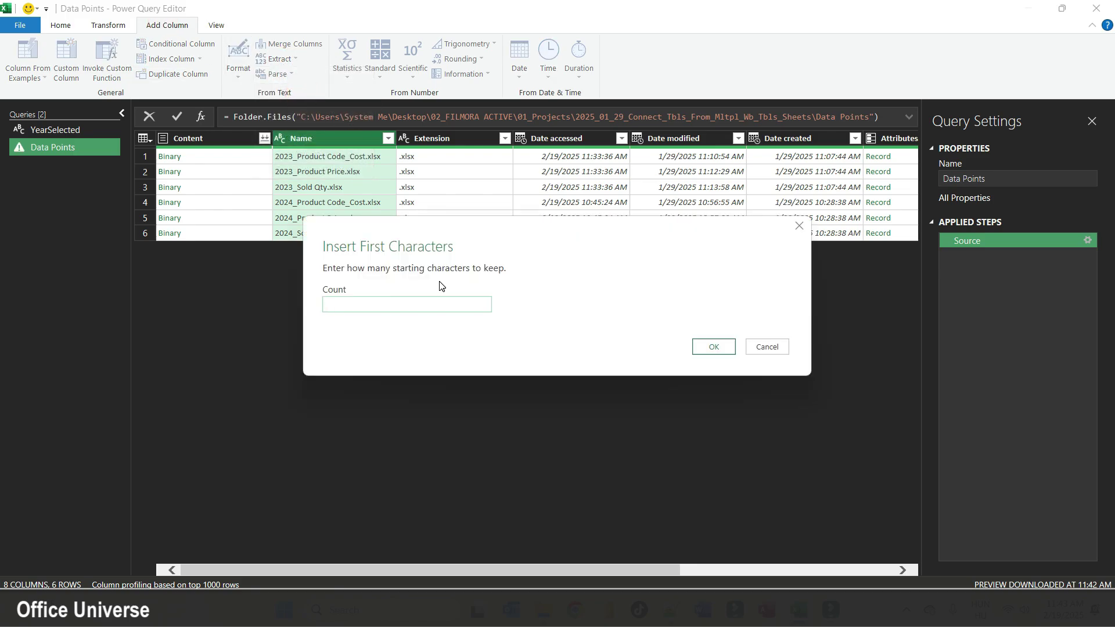
{"action": "type", "text": "4"}
{"action": "left_click", "coordinate": [712, 348]}
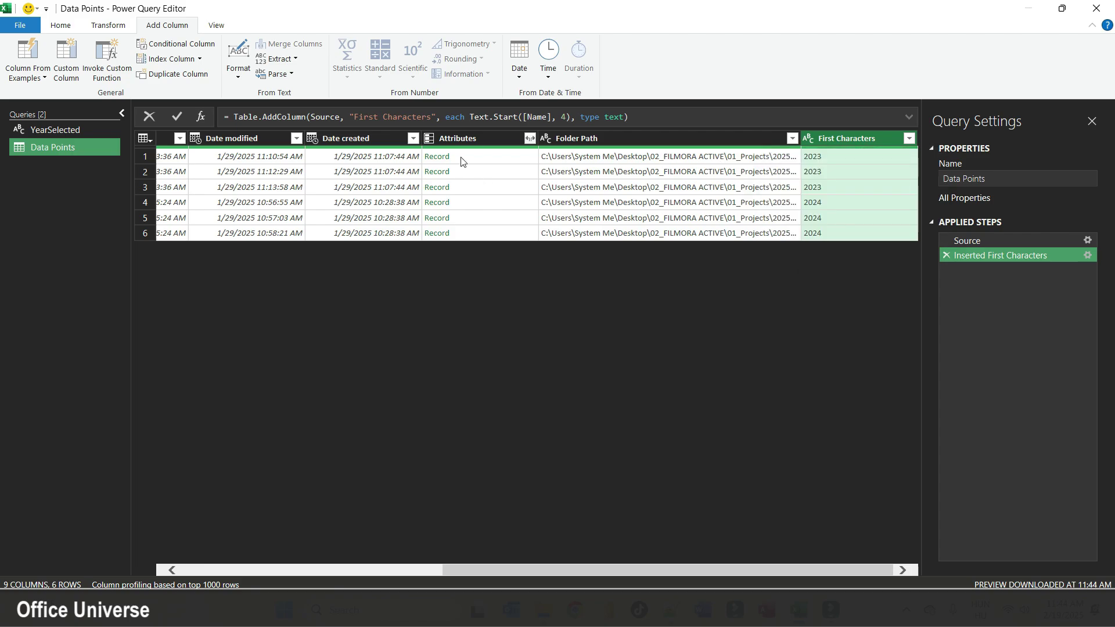
- Rename the extracted year column to DpYr within its Table.AddColumn formula
{"action": "left_click_drag", "start_coordinate": [433, 114], "coordinate": [356, 117]}
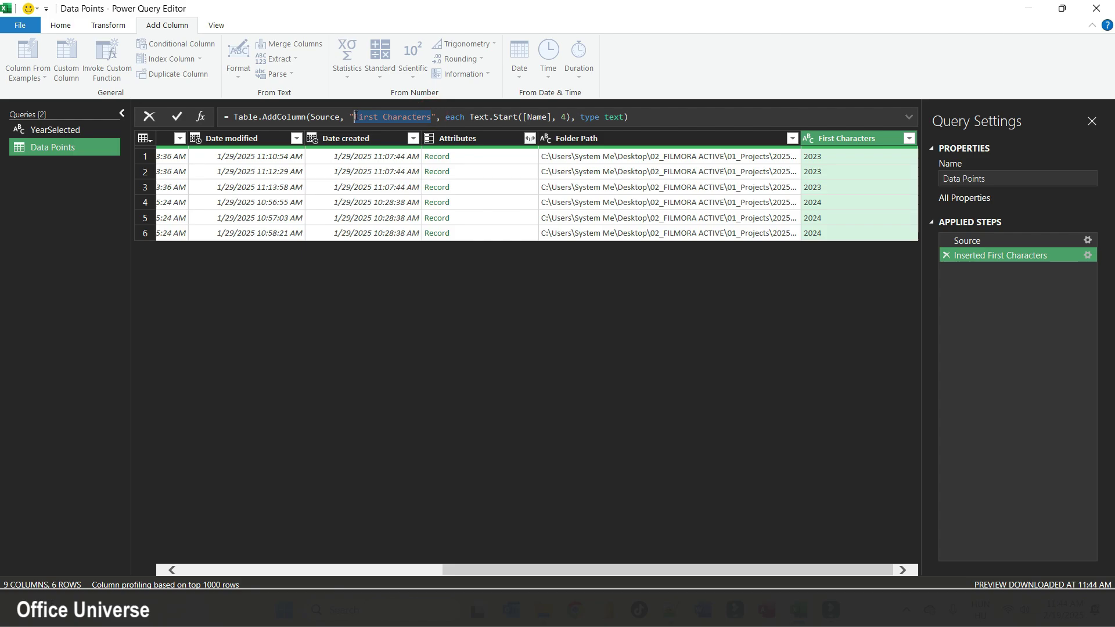
{"action": "type", "text": "Dp"}
{"action": "type", "text": "r"}
{"action": "left_click", "coordinate": [544, 308]}
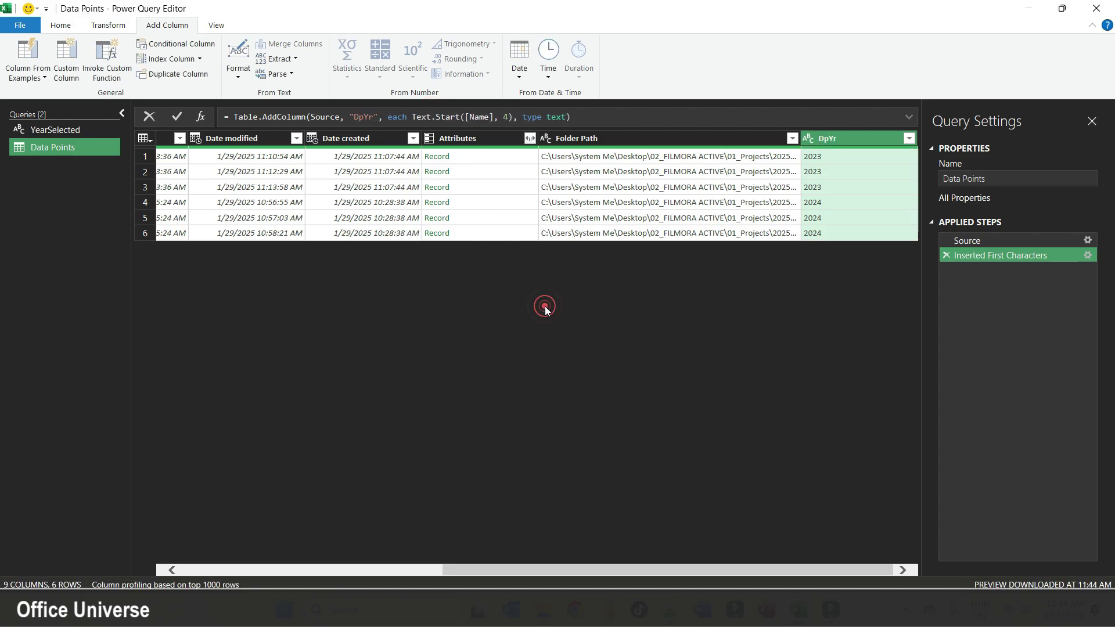
- Filter the DpYr column to keep only the 2024 rows
{"action": "left_click", "coordinate": [910, 138]}
{"action": "left_click", "coordinate": [734, 290]}
{"action": "left_click", "coordinate": [703, 320]}
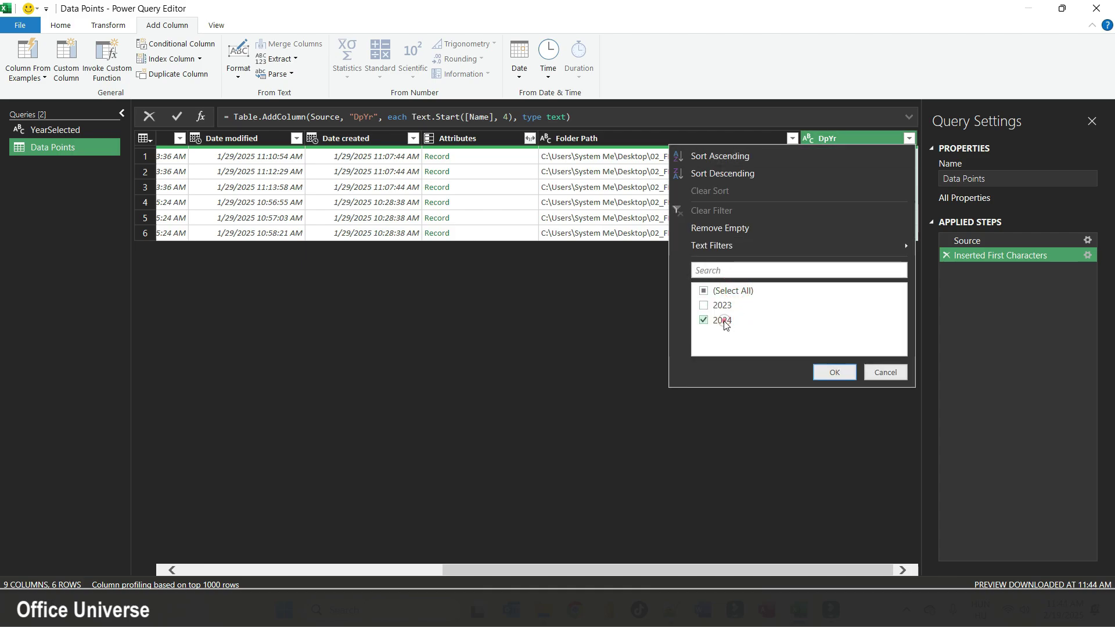
{"action": "left_click", "coordinate": [828, 373]}
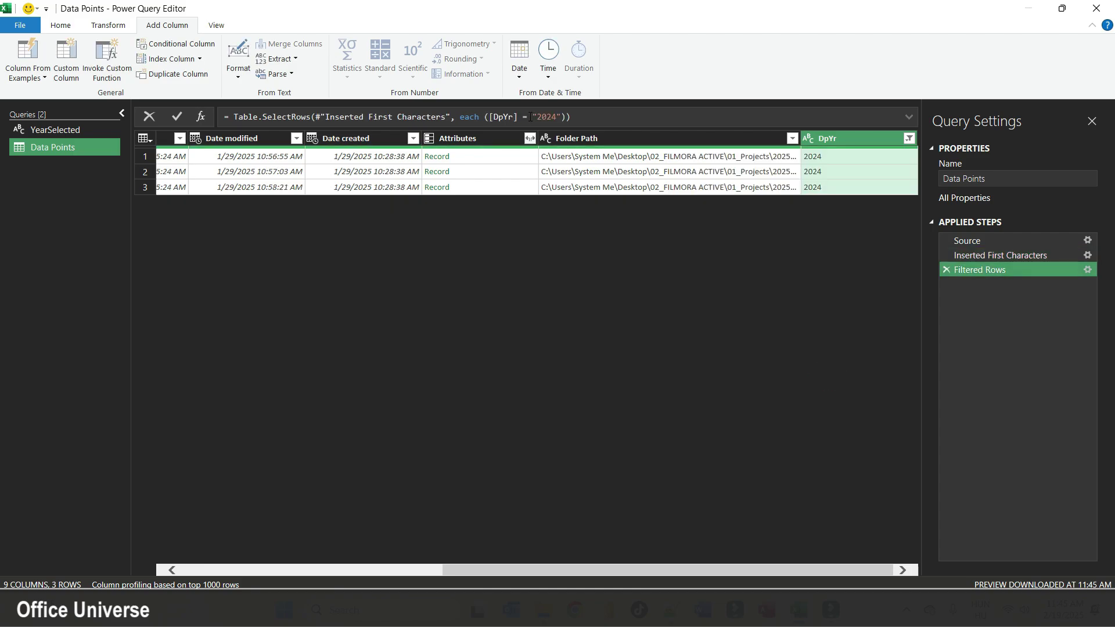
- Replace the fixed year in the DpYr filter formula with the YearSelected query
{"action": "left_click", "coordinate": [532, 115]}
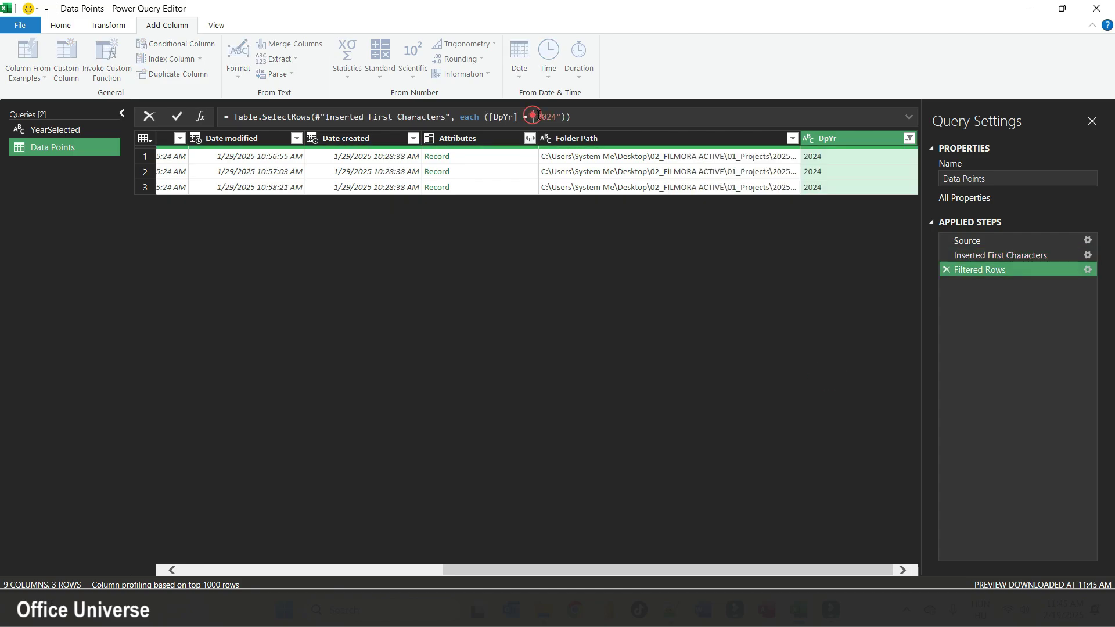
{"action": "left_click_drag", "start_coordinate": [532, 116], "coordinate": [562, 117]}
{"action": "key", "text": "BackSpace"}
{"action": "type", "text": "year"}
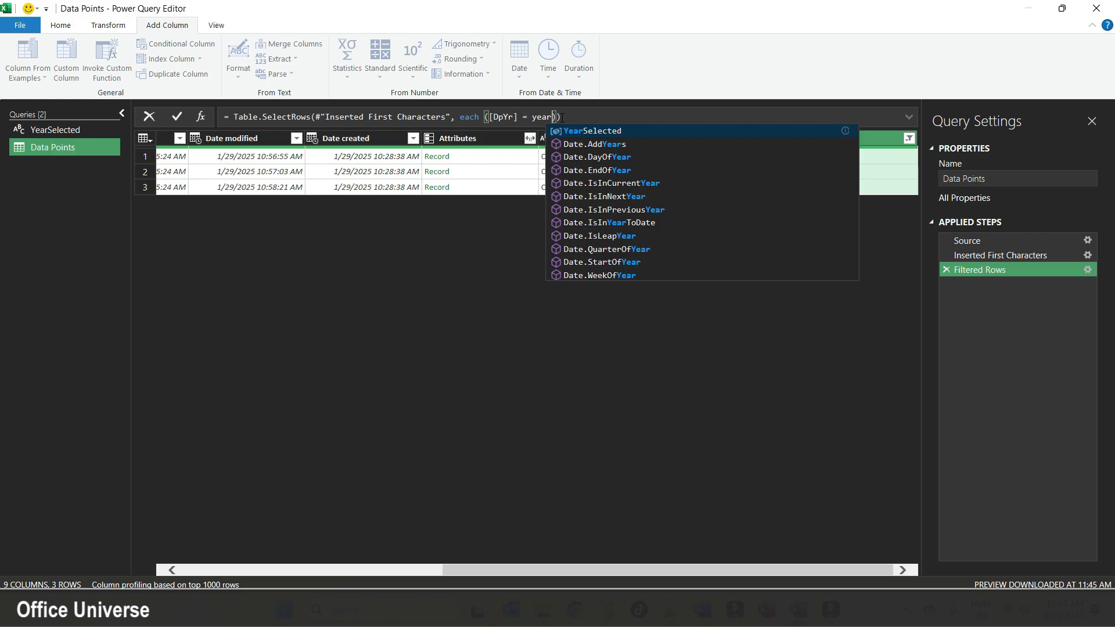
{"action": "left_click", "coordinate": [577, 130]}
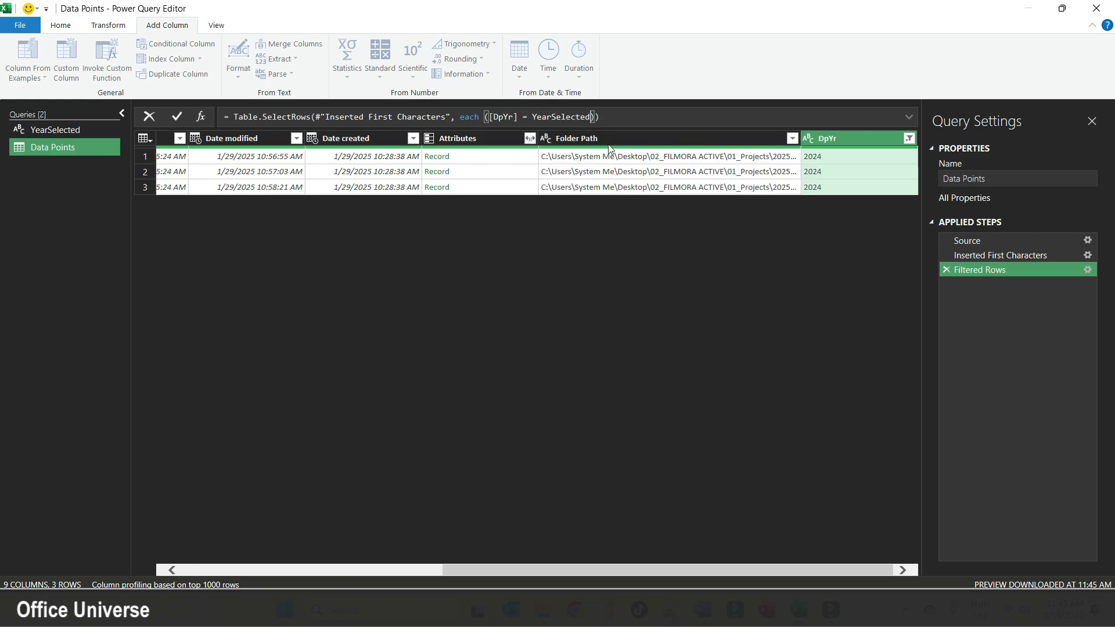
{"action": "left_click", "coordinate": [627, 116]}
{"action": "key", "text": "Return"}
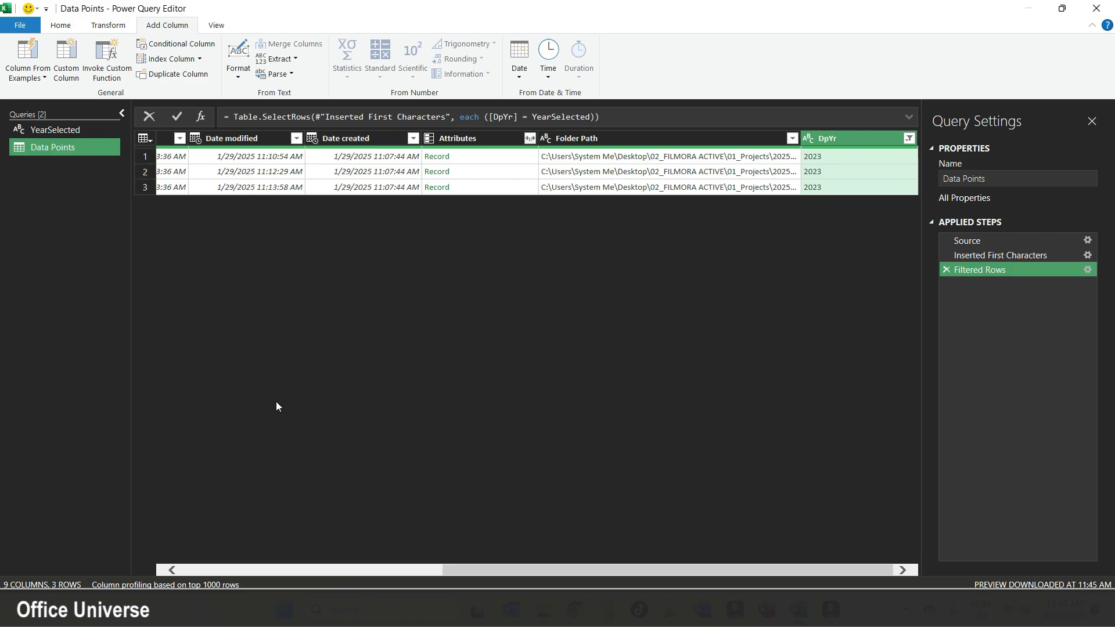
- Create a query that references Data Points and name it ProdCode
{"action": "left_click_drag", "start_coordinate": [497, 569], "coordinate": [173, 194]}
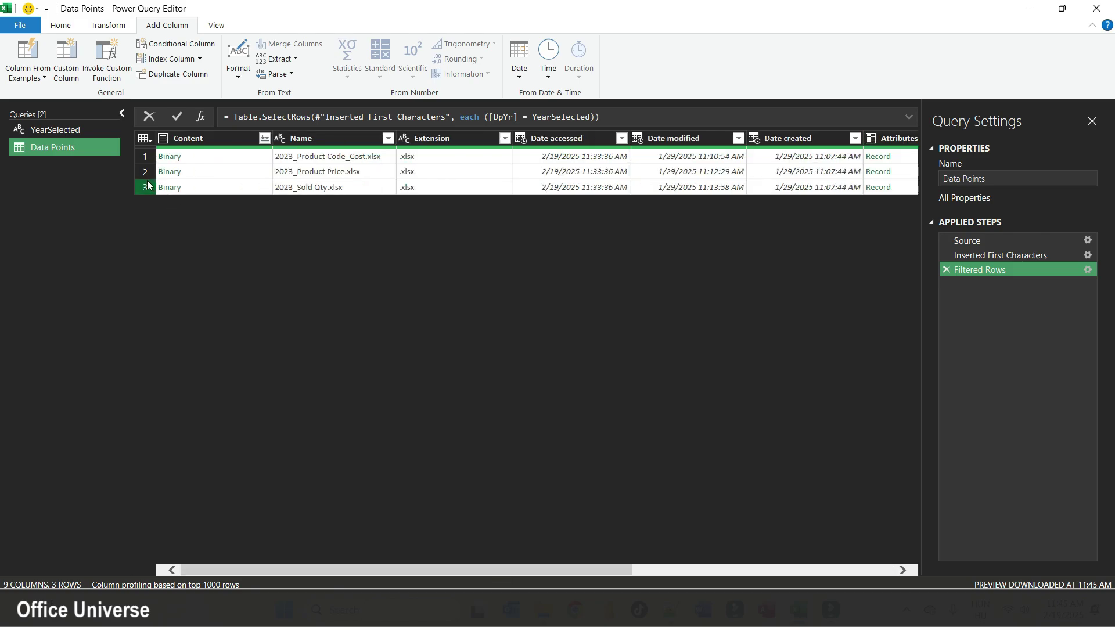
{"action": "right_click", "coordinate": [91, 150]}
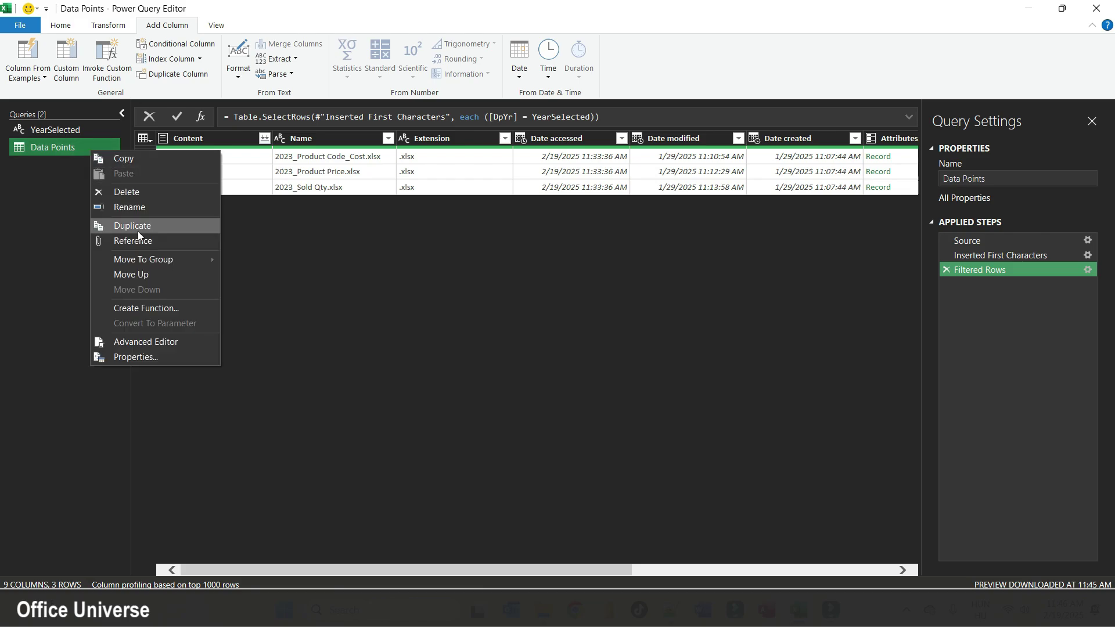
{"action": "left_click", "coordinate": [143, 244]}
{"action": "double_click", "coordinate": [96, 165]}
{"action": "type", "text": "ProdCode"}
{"action": "key", "text": "Return"}
- Filter the ProdCode query to rows where Name contains "Code"
{"action": "left_click", "coordinate": [365, 161]}
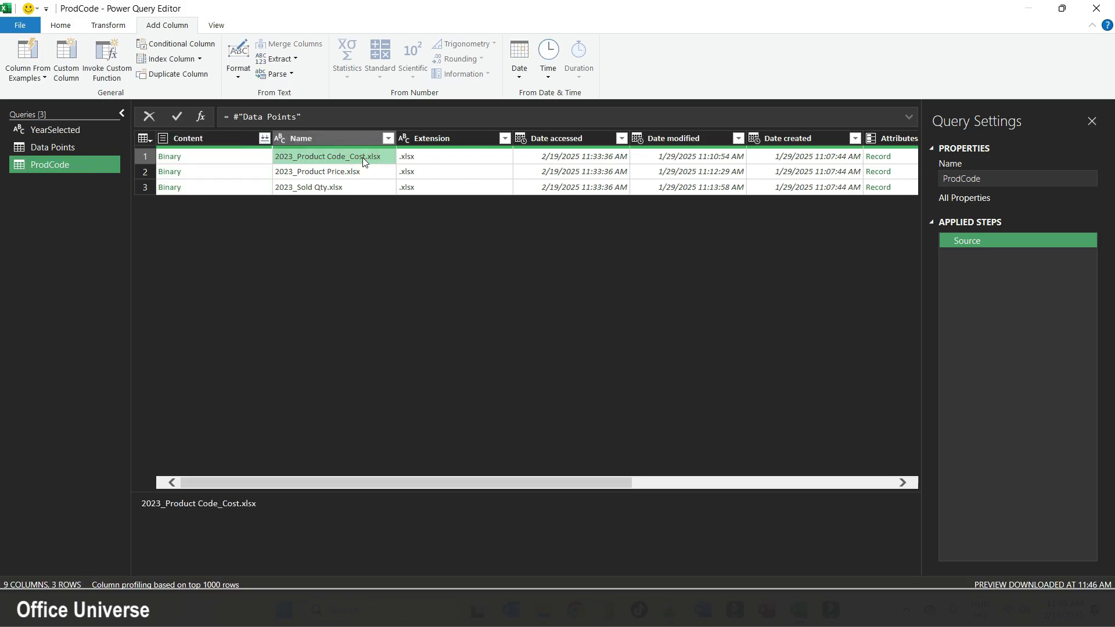
{"action": "left_click", "coordinate": [386, 141]}
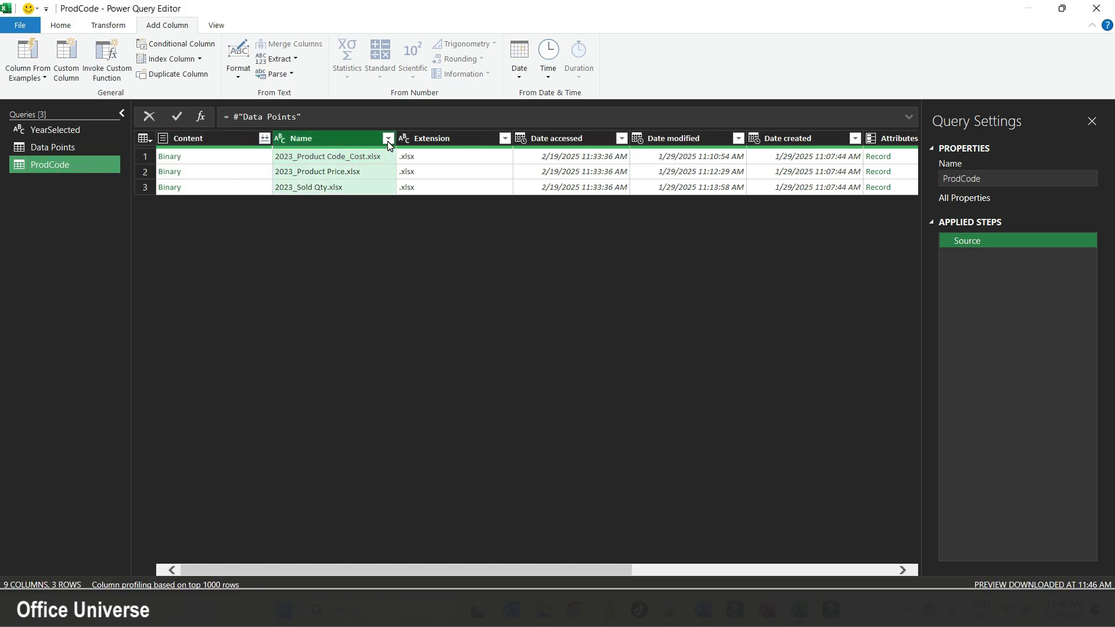
{"action": "left_click", "coordinate": [388, 140]}
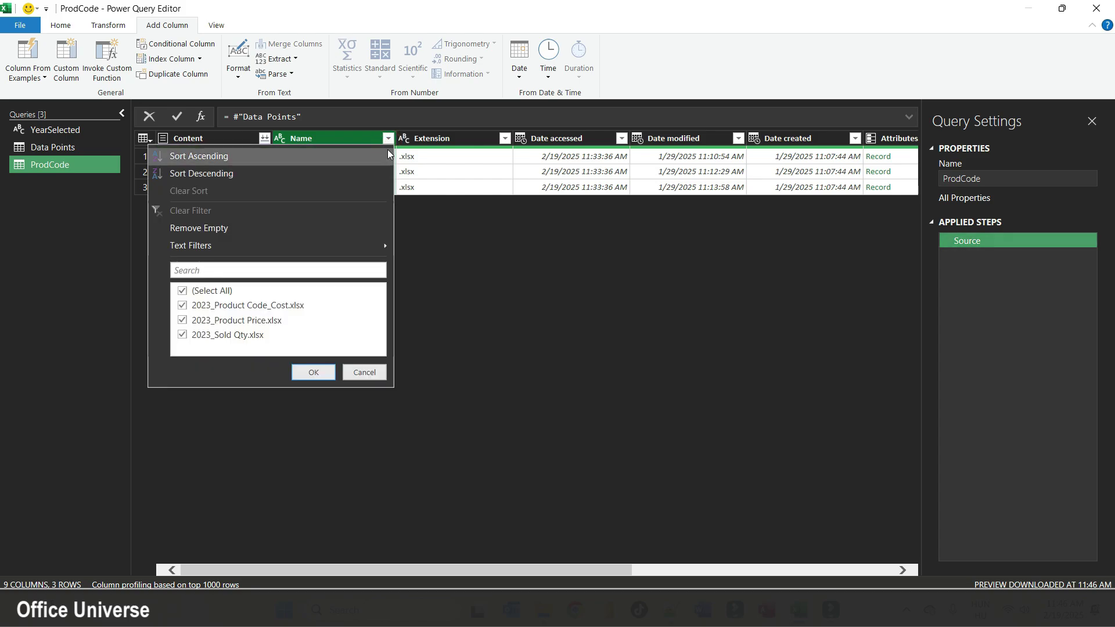
{"action": "left_click", "coordinate": [316, 242]}
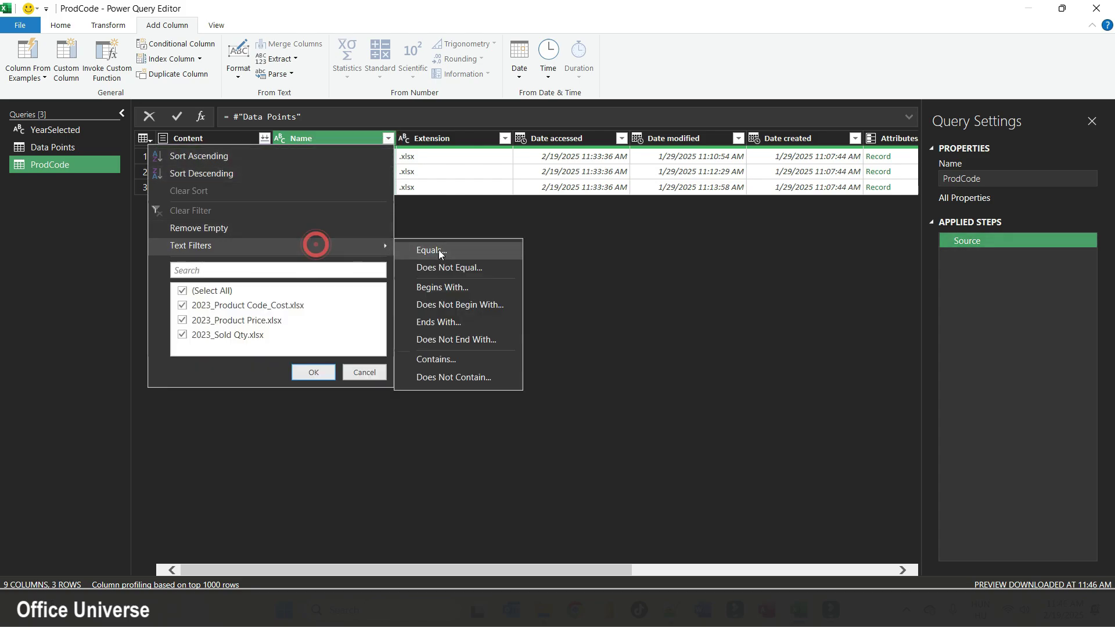
{"action": "left_click", "coordinate": [459, 358]}
{"action": "left_click", "coordinate": [477, 299]}
{"action": "type", "text": "Code"}
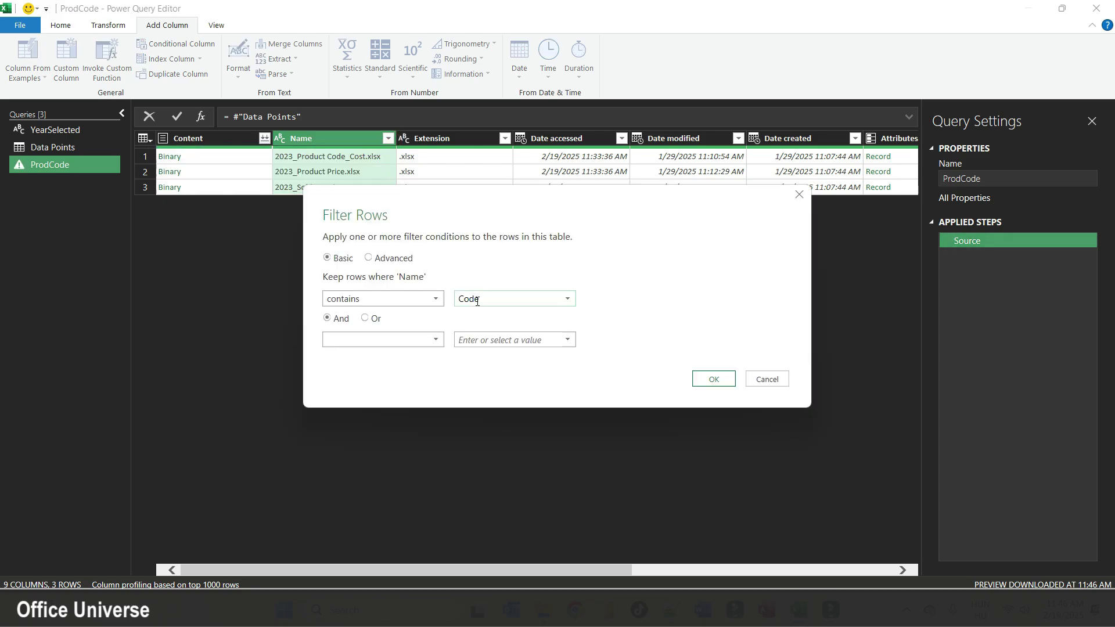
{"action": "key", "text": "Return"}
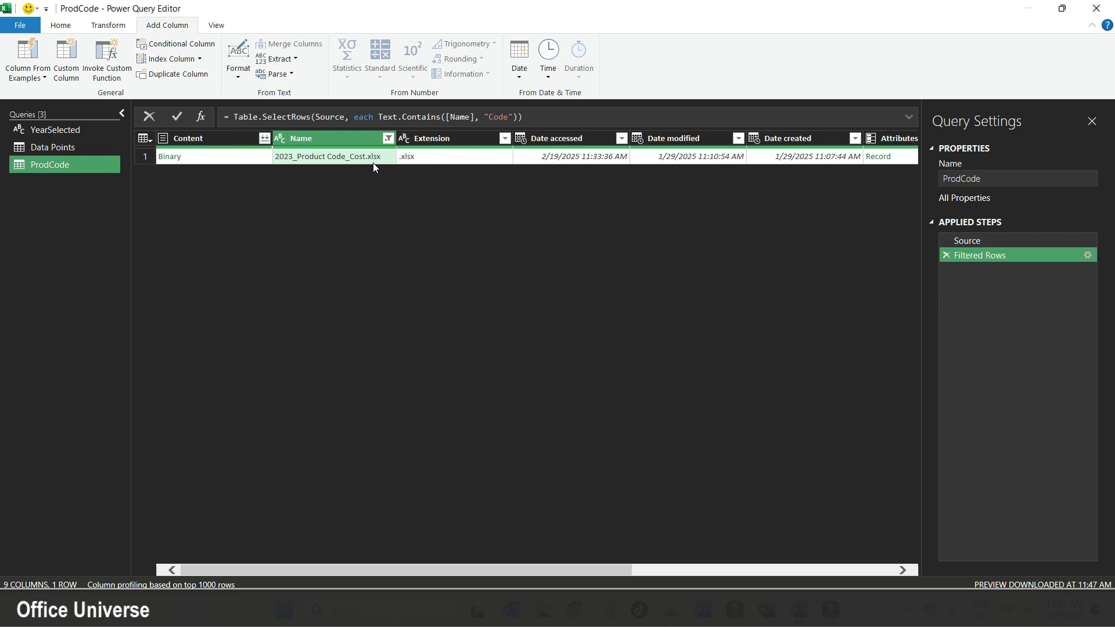
- Remove all columns except Content from the ProdCode query
{"action": "left_click", "coordinate": [240, 157]}
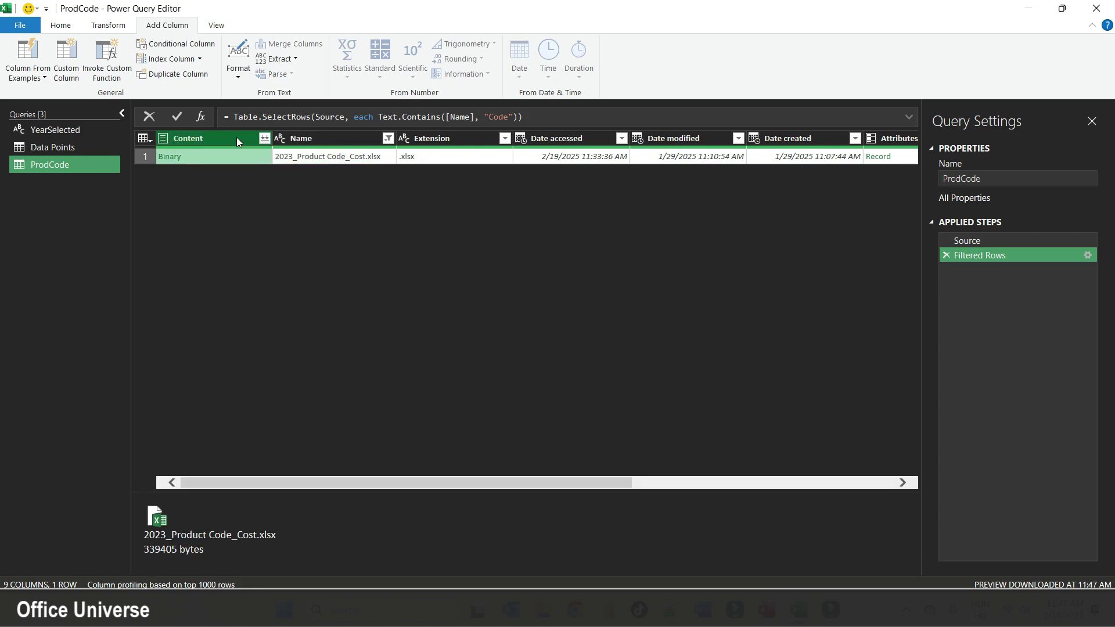
{"action": "left_click", "coordinate": [236, 138]}
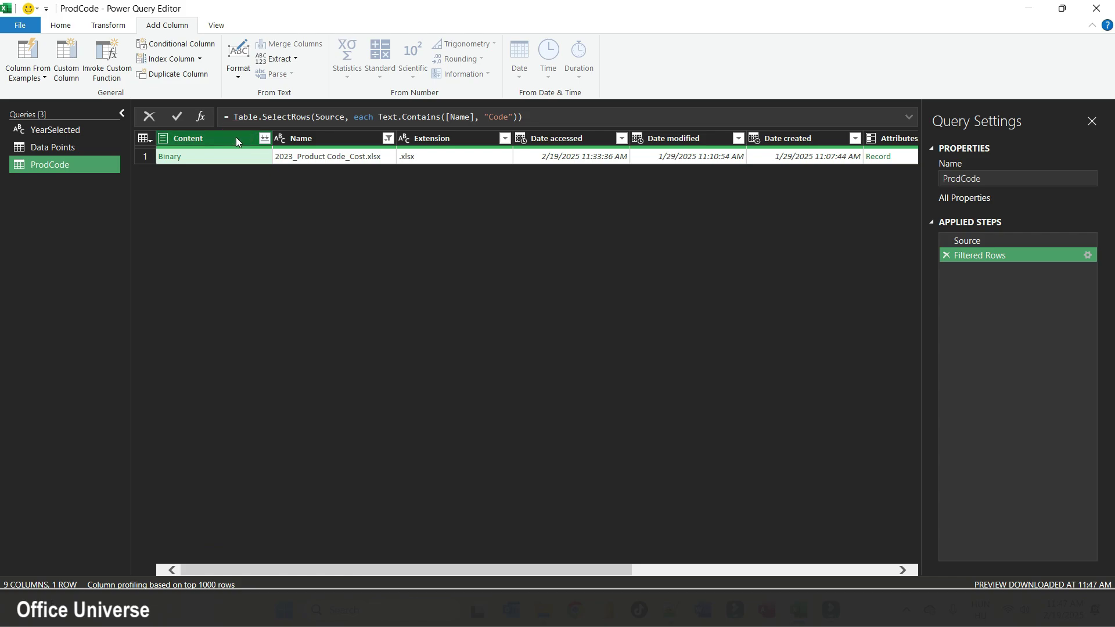
{"action": "right_click", "coordinate": [237, 138]}
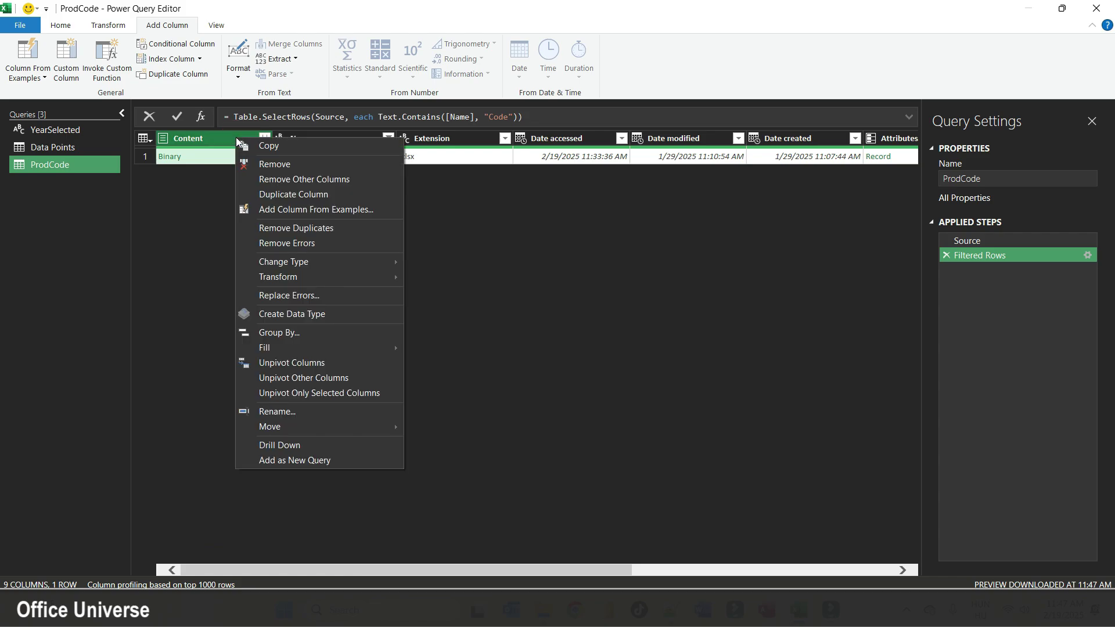
{"action": "left_click", "coordinate": [277, 179]}
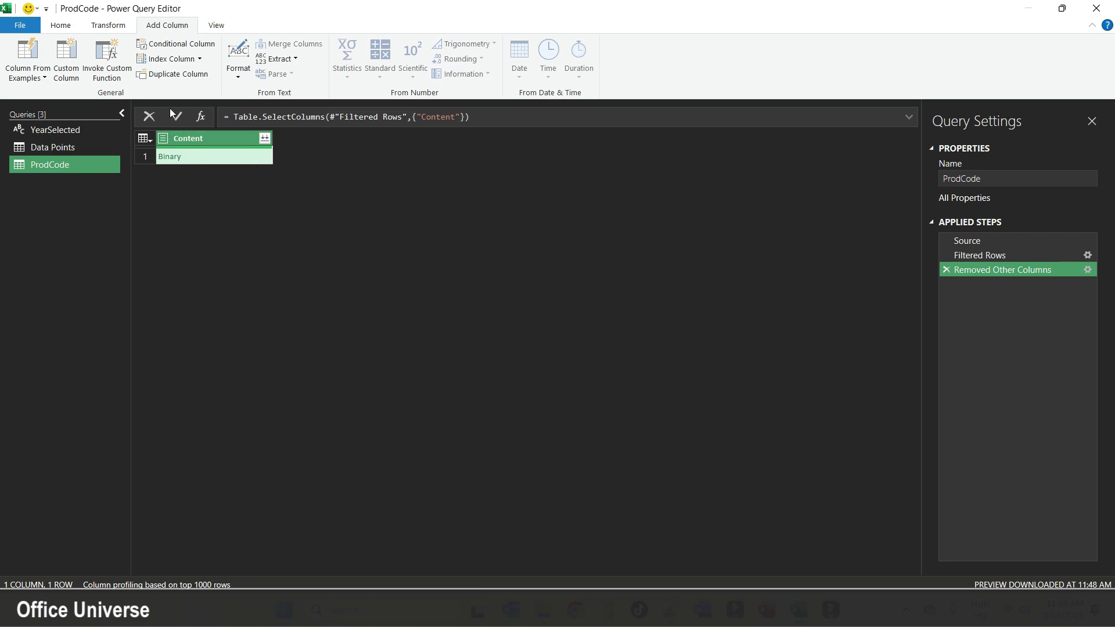
- Add a custom column named XlContent to the ProdCode query with the formula Excel.Workbook([Content])
{"action": "left_click", "coordinate": [155, 25]}
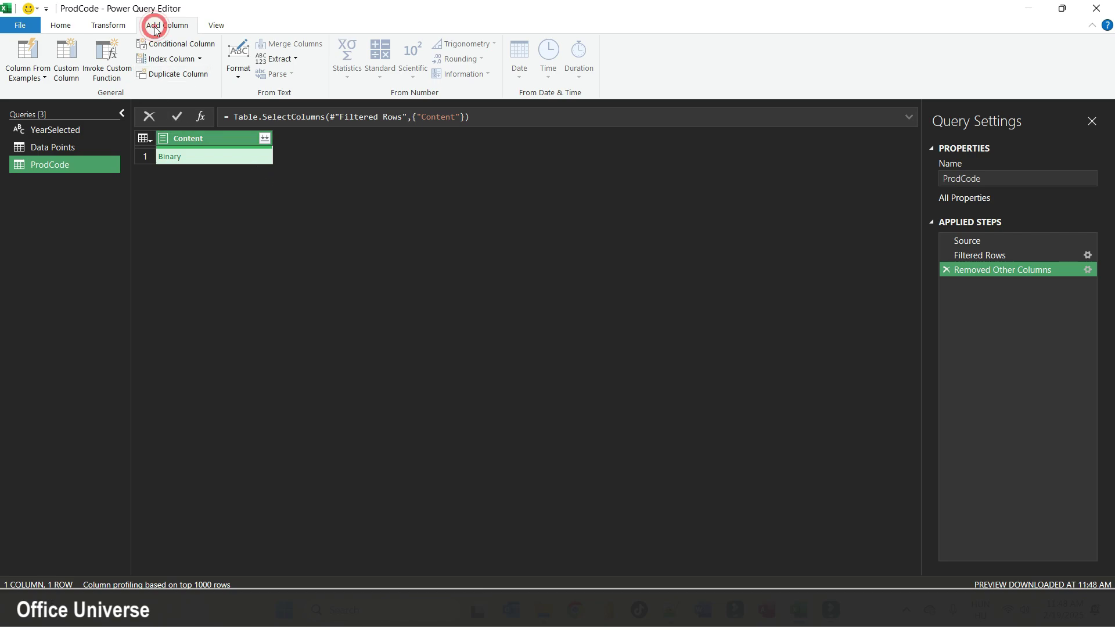
{"action": "left_click", "coordinate": [68, 60]}
{"action": "left_click_drag", "start_coordinate": [308, 235], "coordinate": [295, 230]}
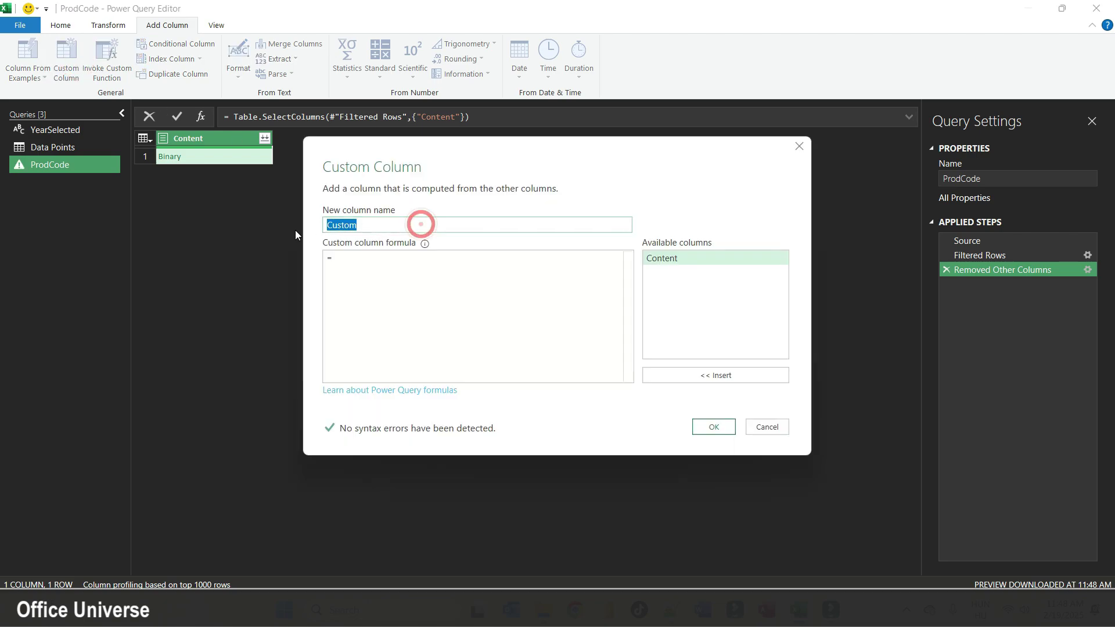
{"action": "type", "text": "XlContent"}
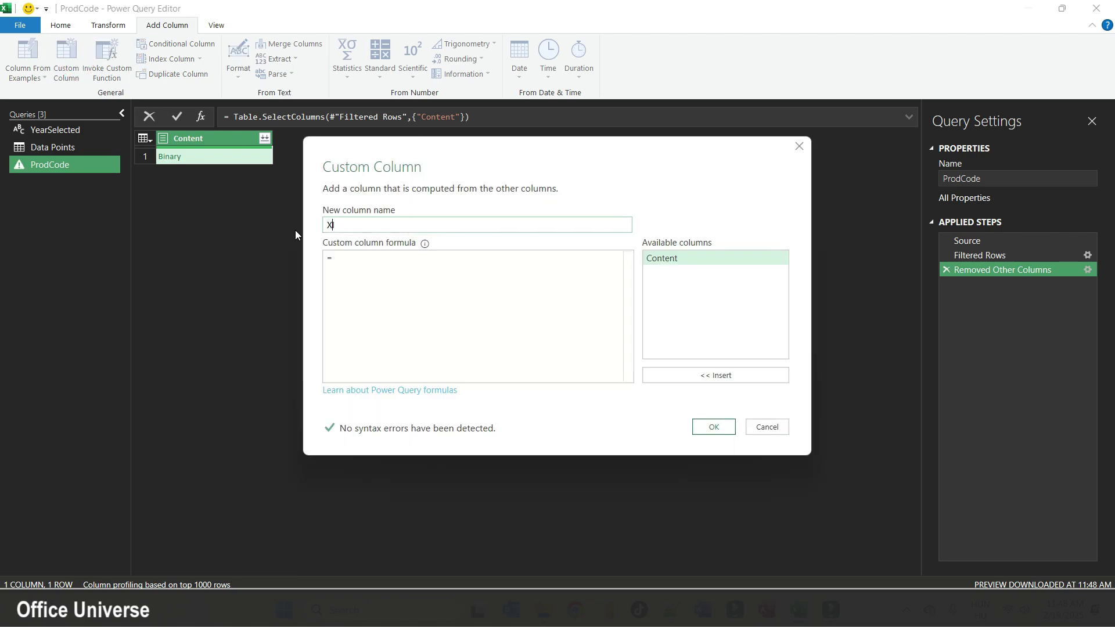
{"action": "left_click", "coordinate": [366, 261]}
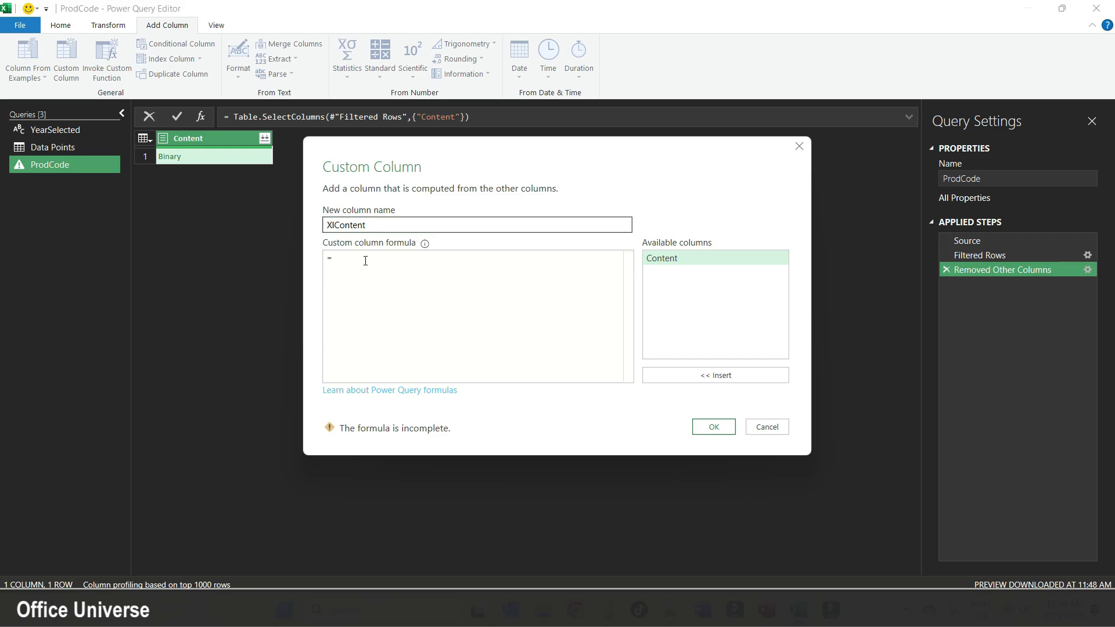
{"action": "type", "text": "excel"}
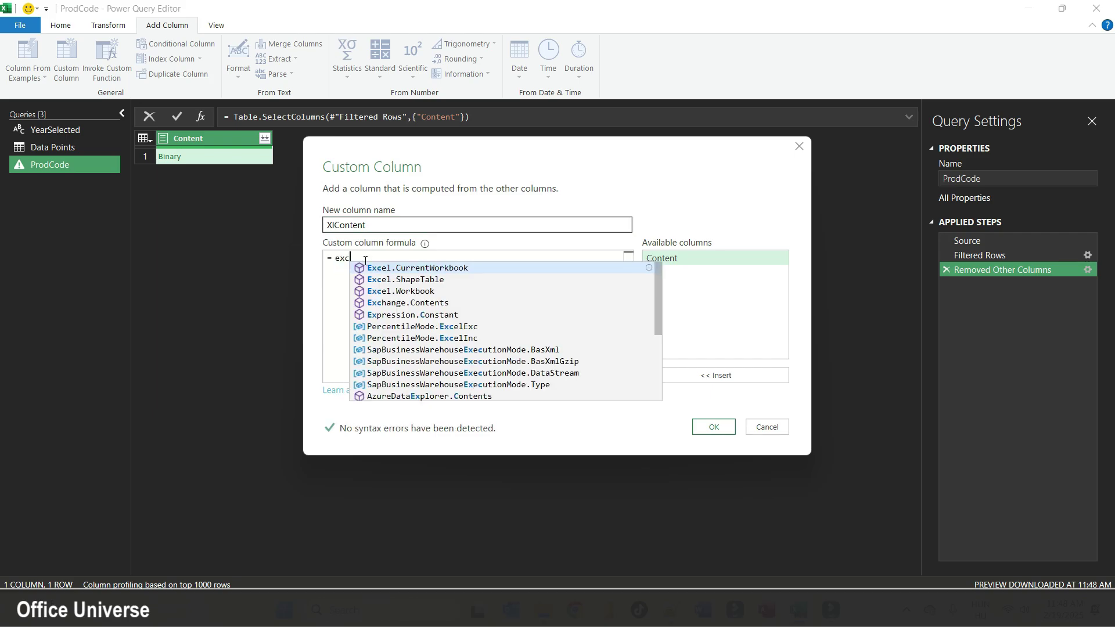
{"action": "left_click", "coordinate": [417, 291]}
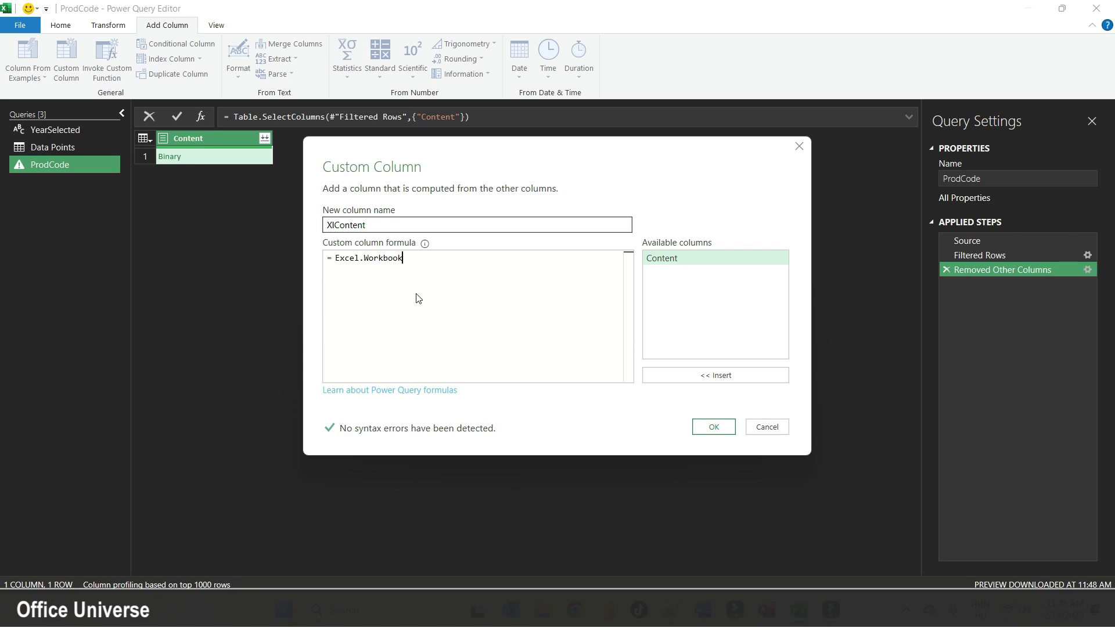
{"action": "type", "text": "("}
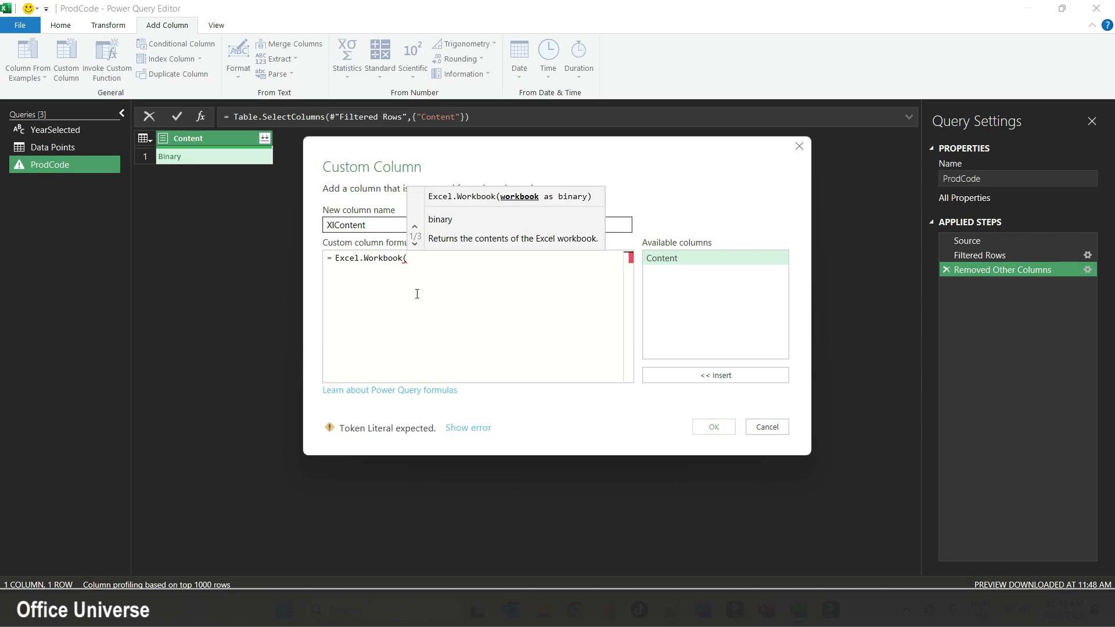
{"action": "type", "text": "cont"}
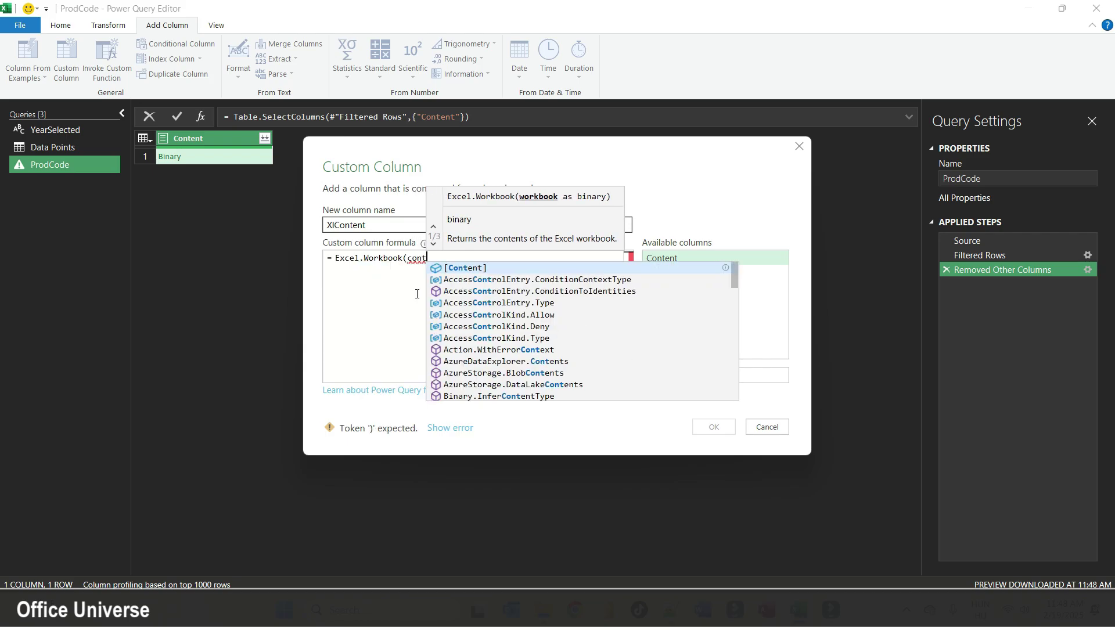
{"action": "left_click", "coordinate": [463, 268]}
{"action": "type", "text": ")"}
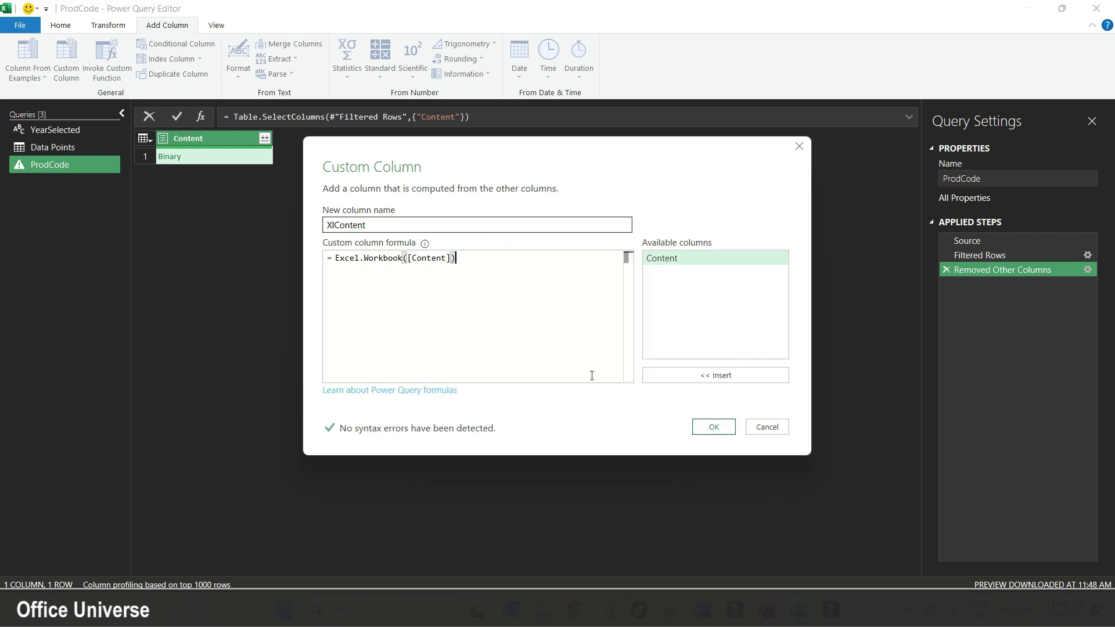
{"action": "left_click", "coordinate": [714, 427]}
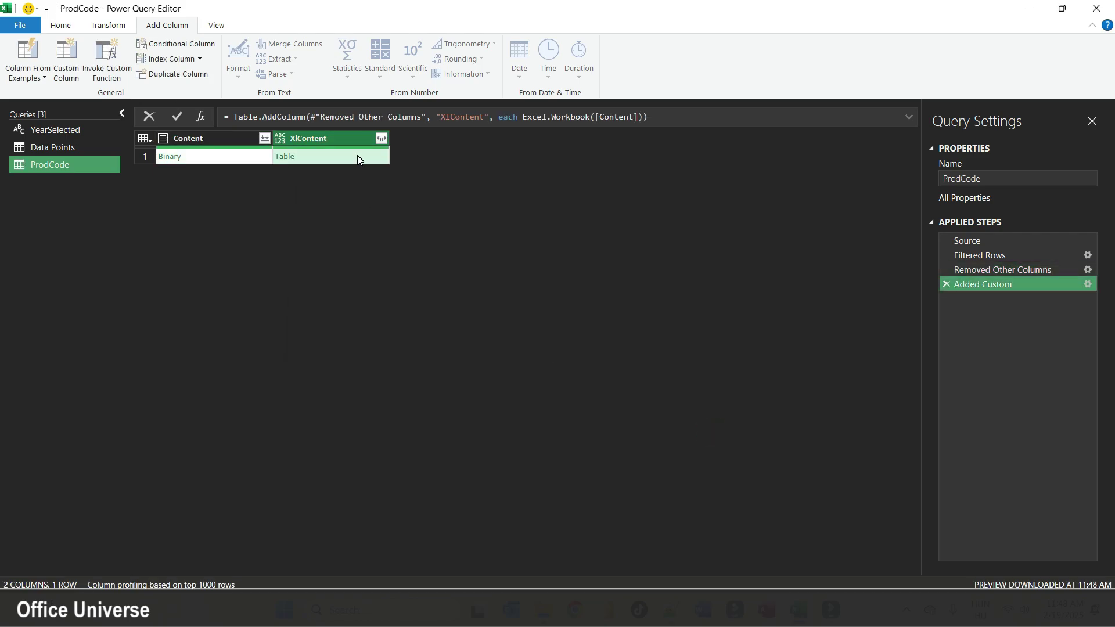
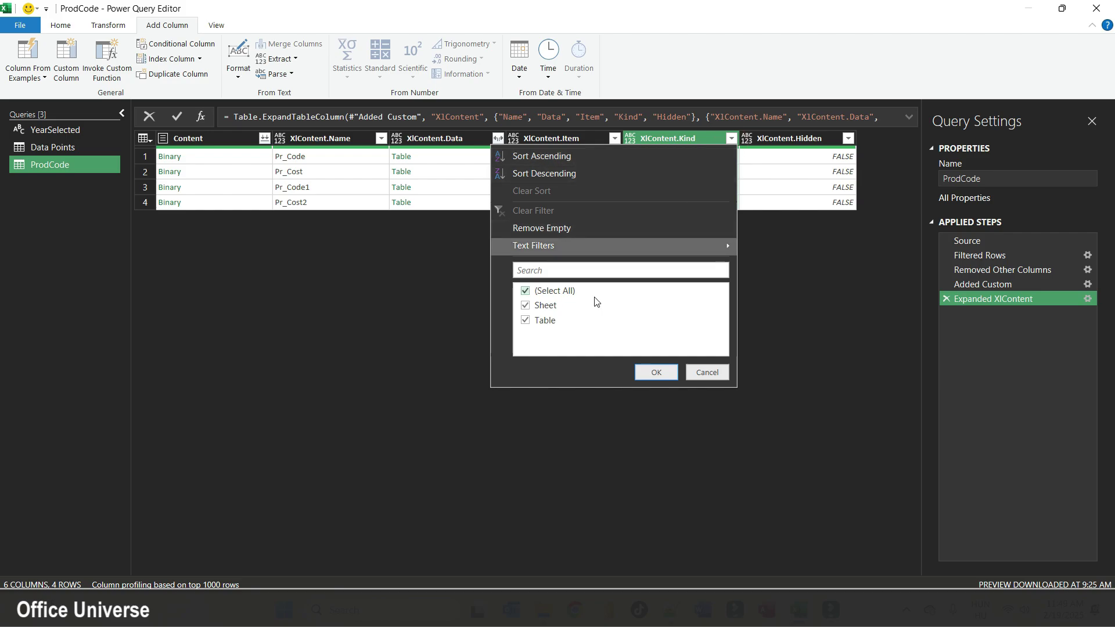
- Filter the XlContent.Kind column of the ProdCode query to keep only Table rows
{"action": "left_click", "coordinate": [562, 291]}
{"action": "left_click", "coordinate": [536, 321]}
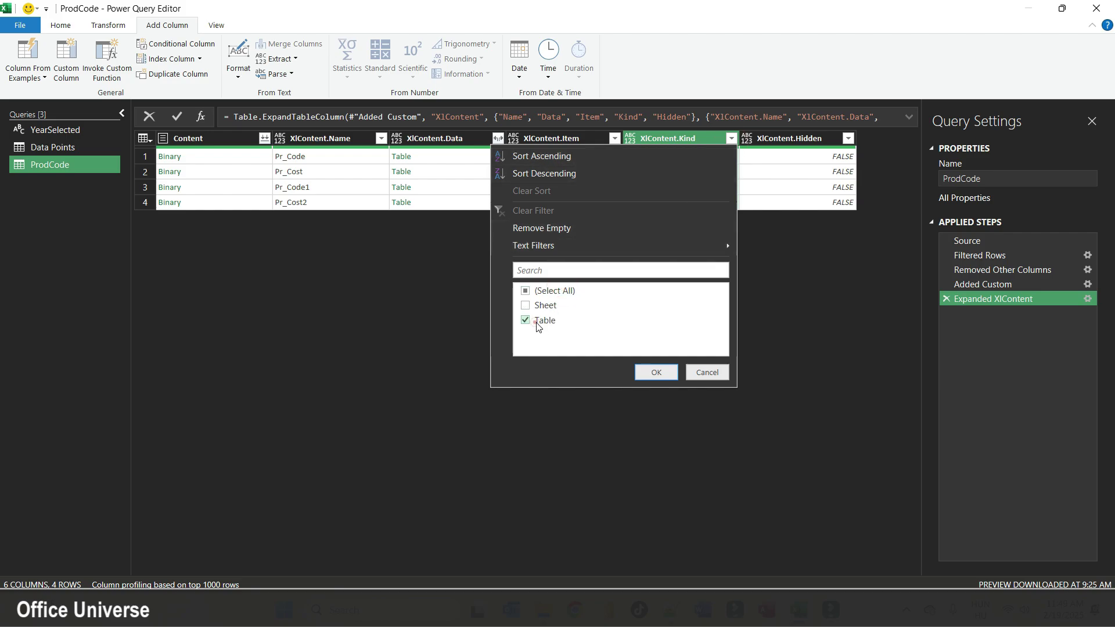
{"action": "left_click", "coordinate": [656, 372]}
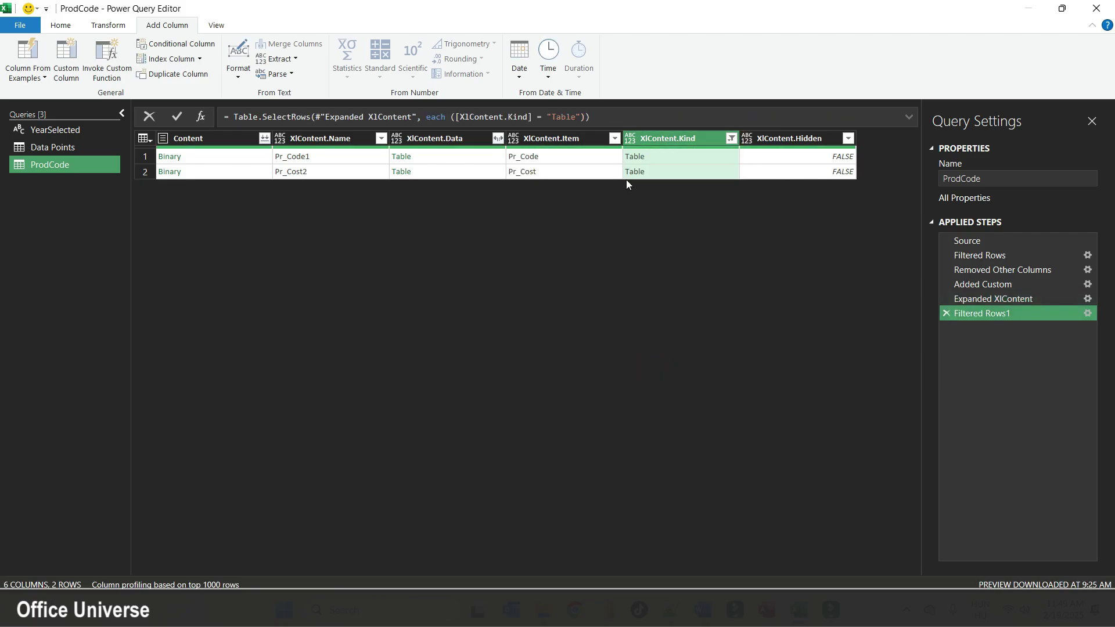
- Filter the ProdCode query to rows where XlContent.Item contains "Code"
{"action": "left_click", "coordinate": [614, 140]}
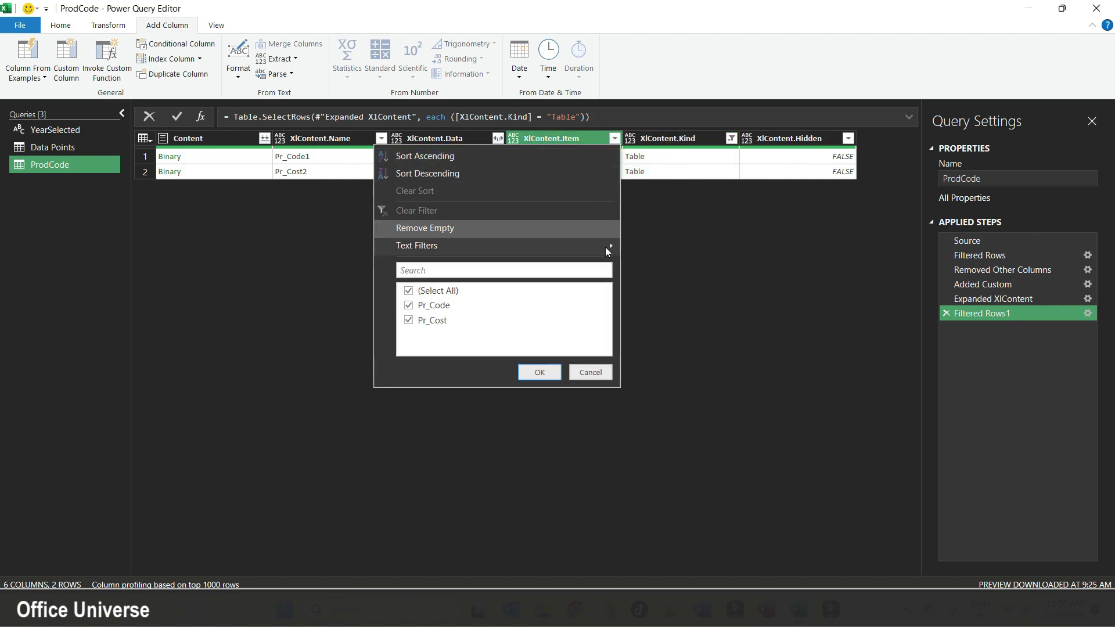
{"action": "mouse_move", "coordinate": [605, 247]}
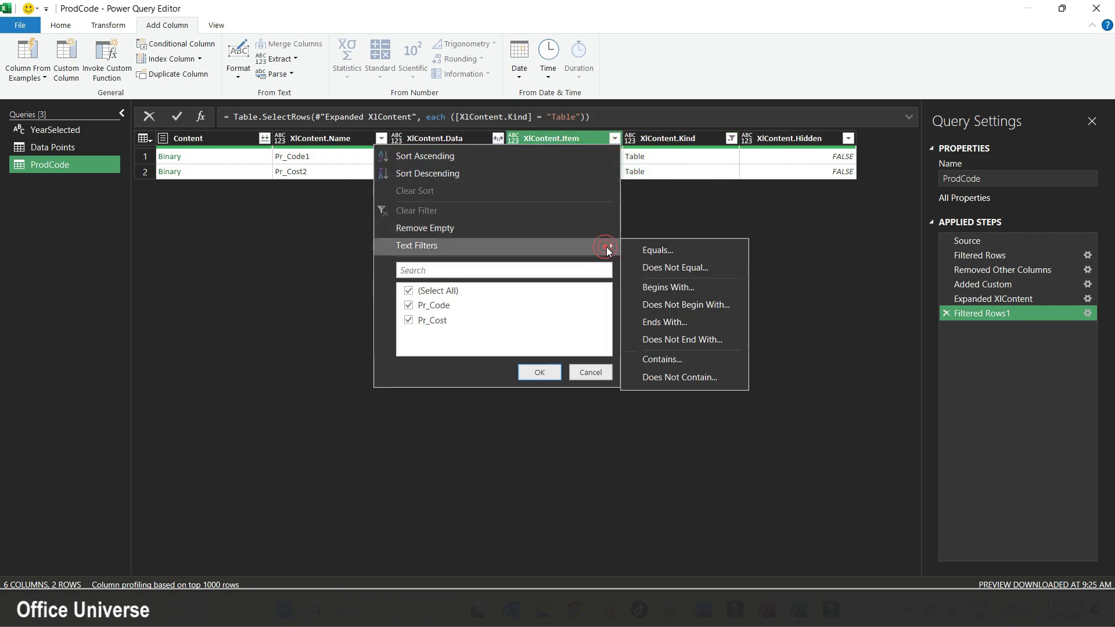
{"action": "left_click", "coordinate": [692, 363]}
{"action": "type", "text": "Code"}
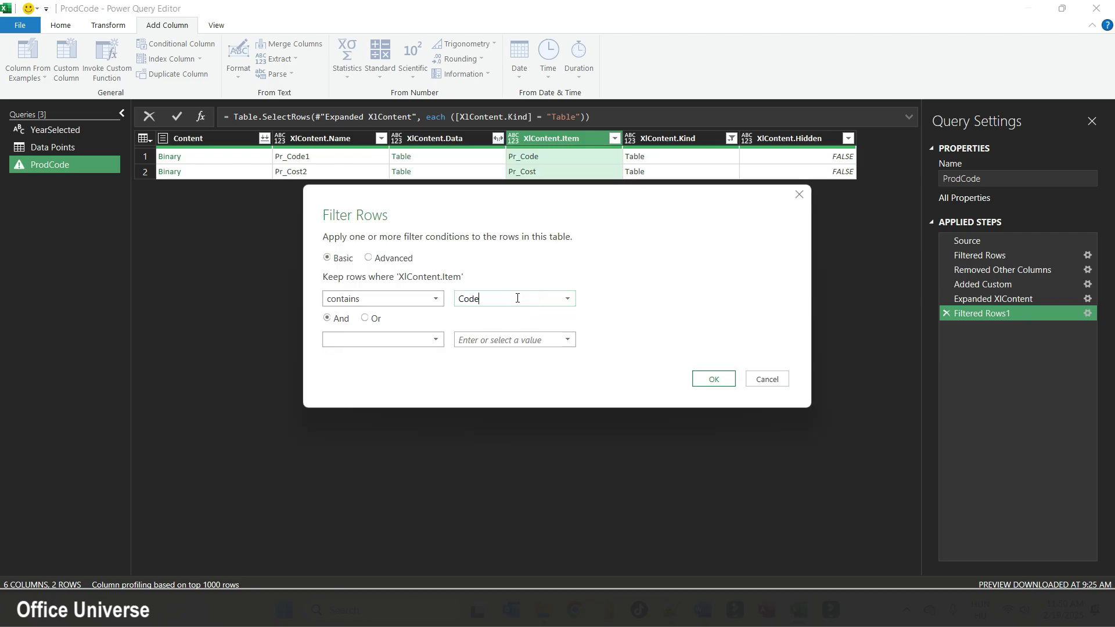
{"action": "key", "text": "Return"}
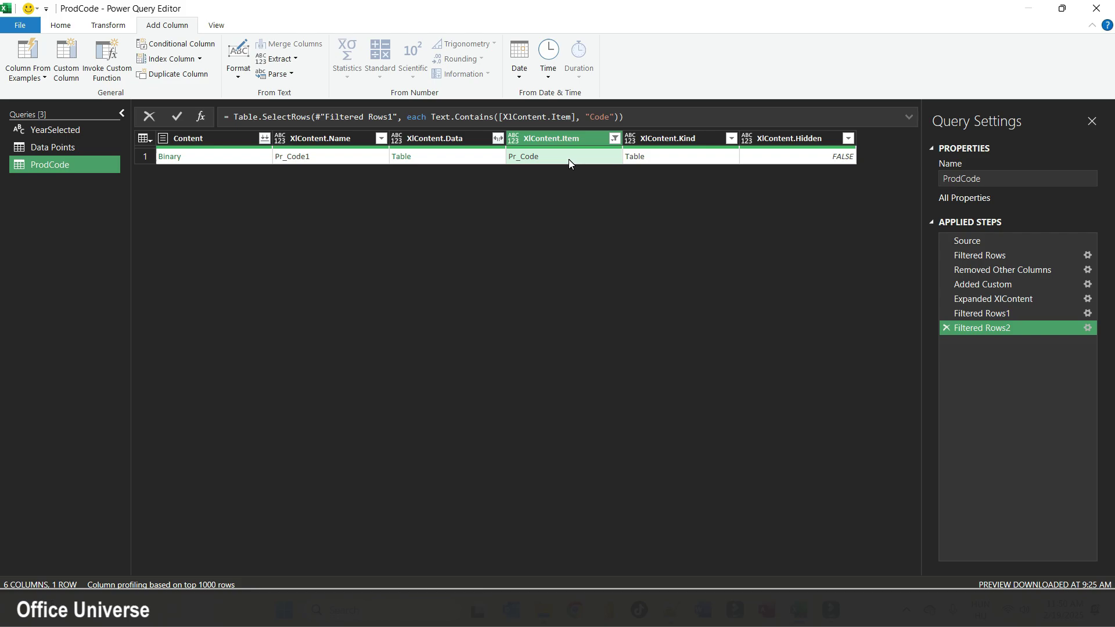
- Remove all columns except XlContent.Data from ProdCode and expand it into the Product Code and Product Name columns
{"action": "left_click", "coordinate": [433, 139]}
{"action": "right_click", "coordinate": [434, 140]}
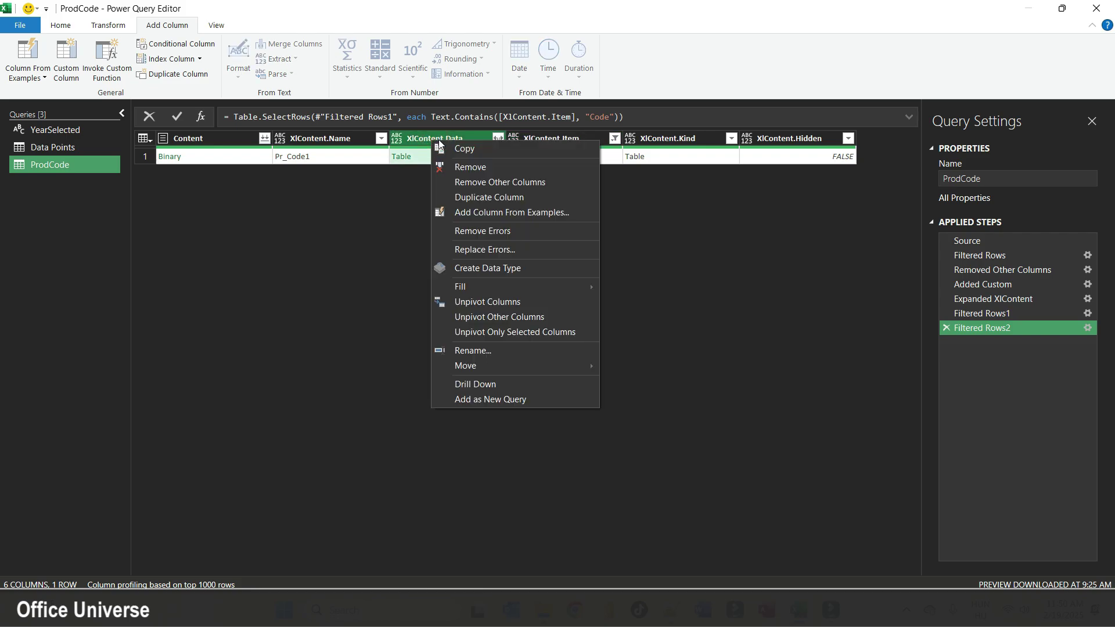
{"action": "left_click", "coordinate": [486, 182]}
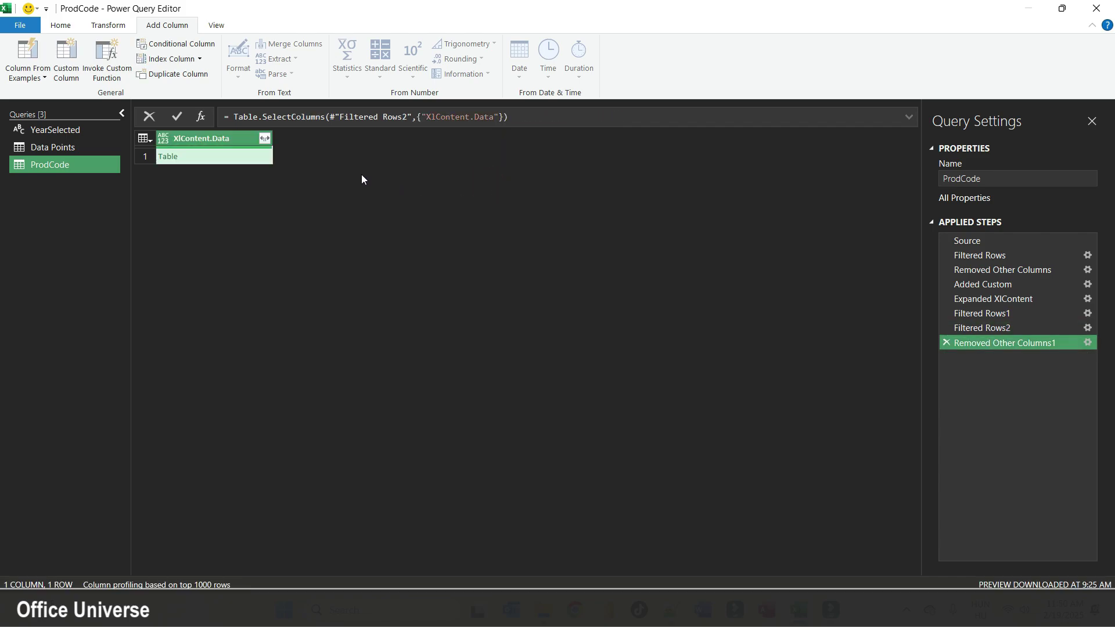
{"action": "left_click", "coordinate": [264, 138]}
{"action": "left_click", "coordinate": [182, 318]}
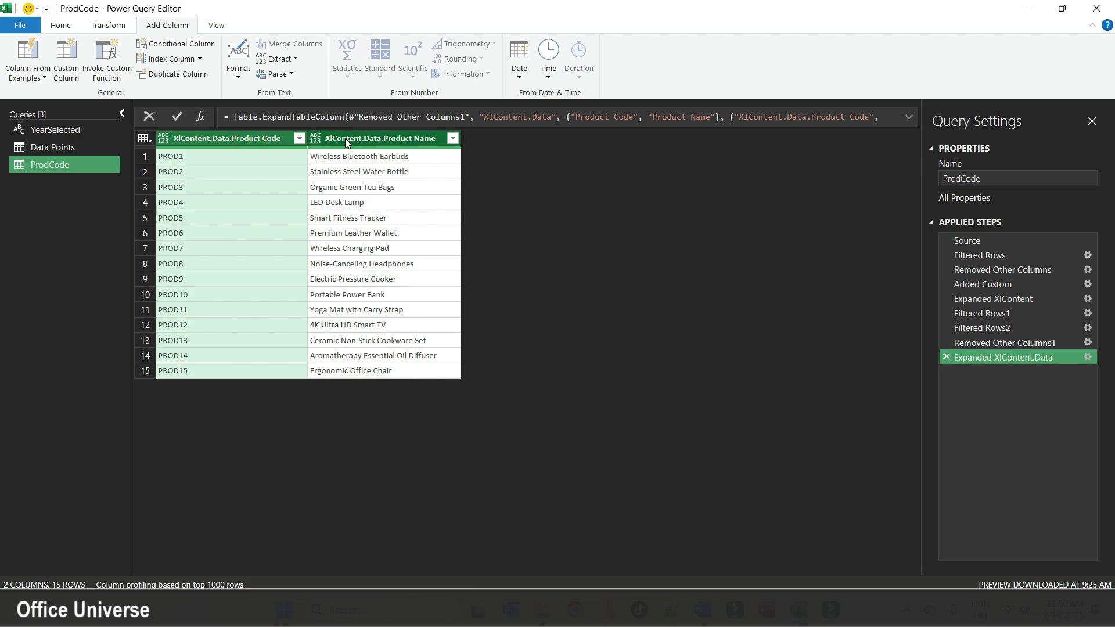
- Set the data type of both the Product Code and Product Name columns to Text
{"action": "left_click", "coordinate": [345, 139], "text": "ctrl"}
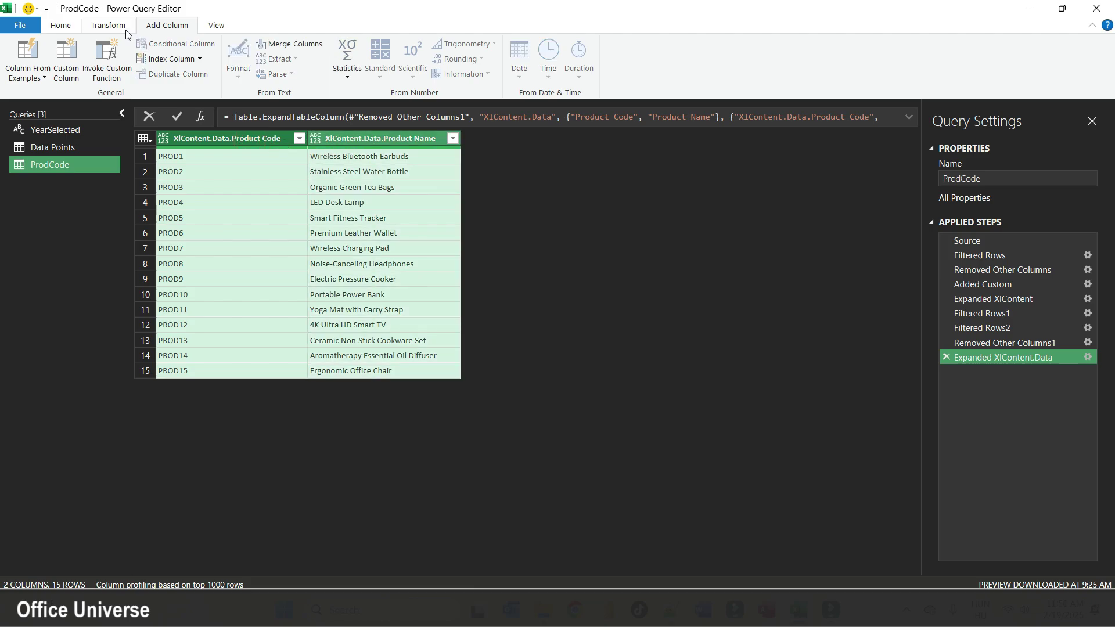
{"action": "left_click", "coordinate": [67, 27]}
{"action": "left_click", "coordinate": [445, 44]}
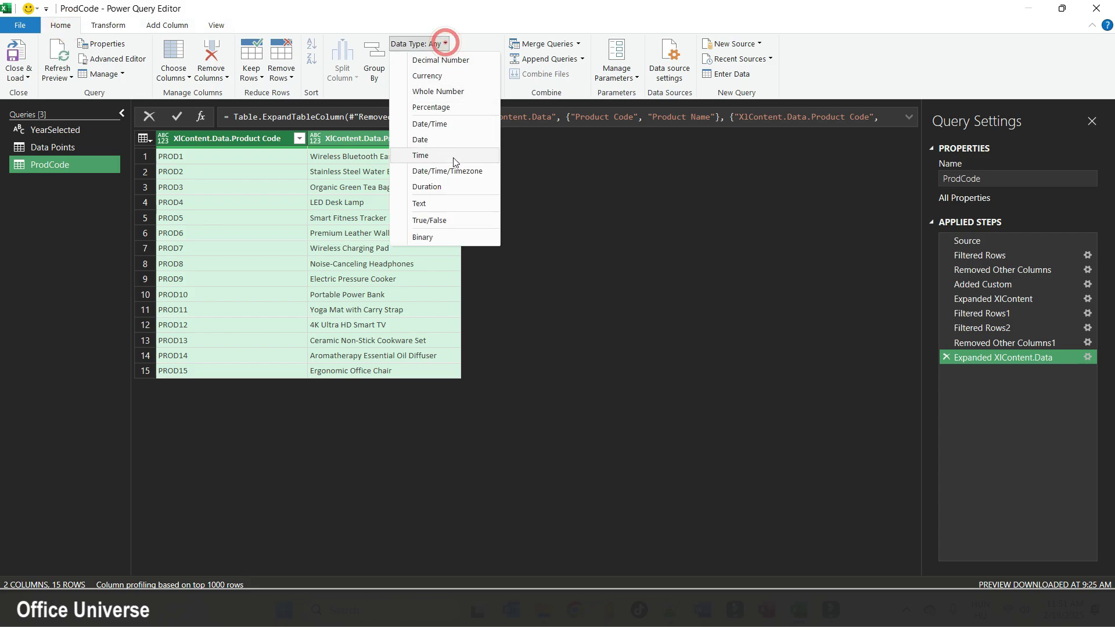
{"action": "left_click", "coordinate": [458, 209]}
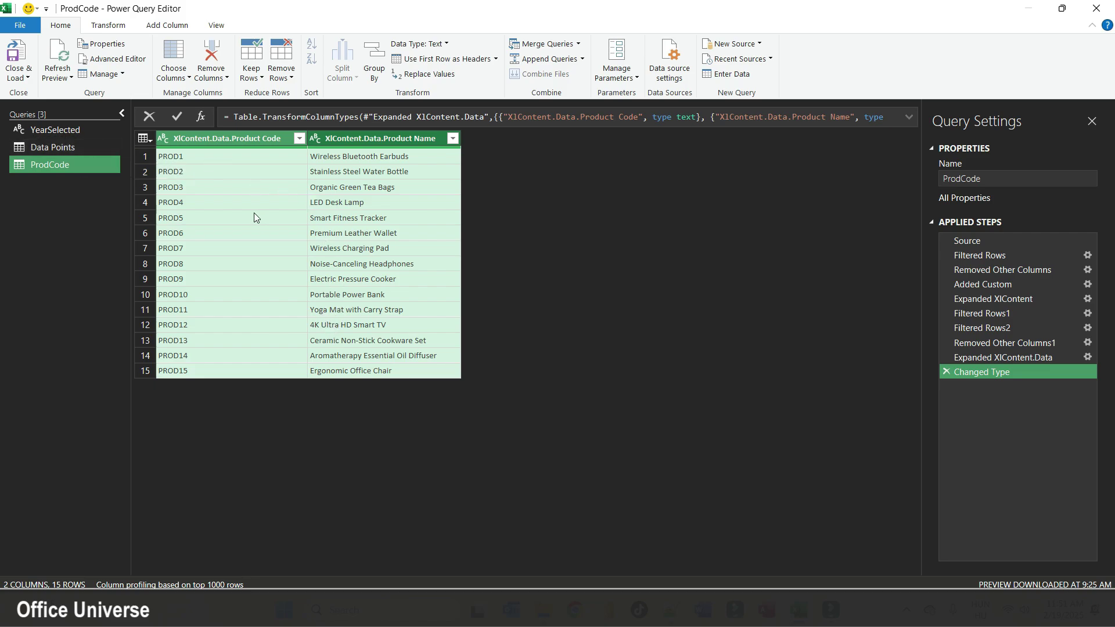
- Create another query that references Data Points and name it ProdCost
{"action": "right_click", "coordinate": [87, 149]}
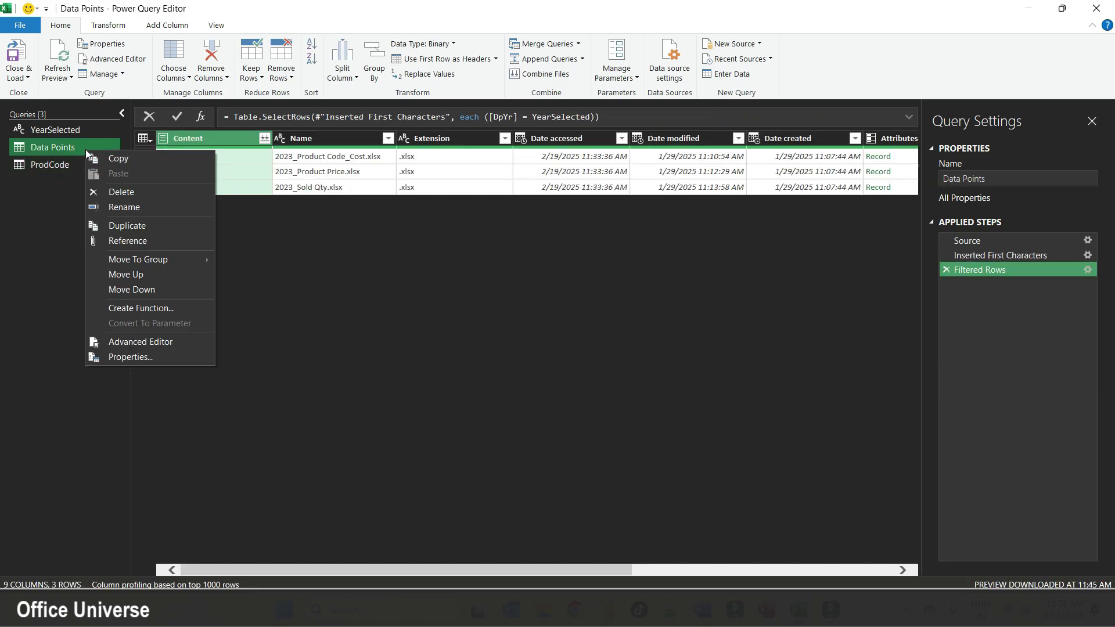
{"action": "left_click", "coordinate": [131, 228]}
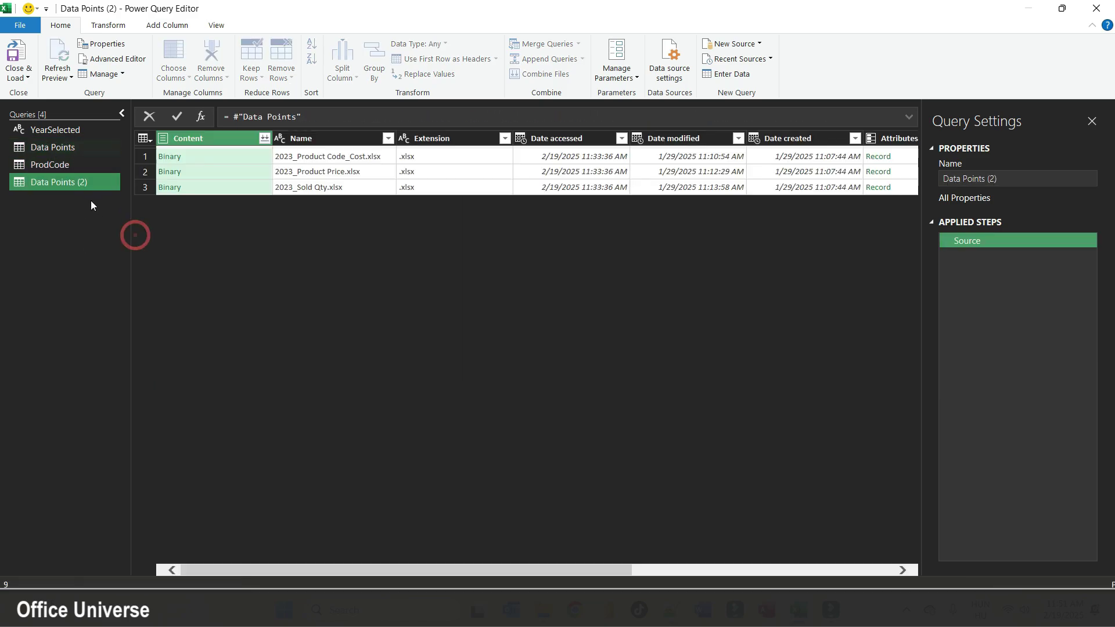
{"action": "double_click", "coordinate": [92, 183]}
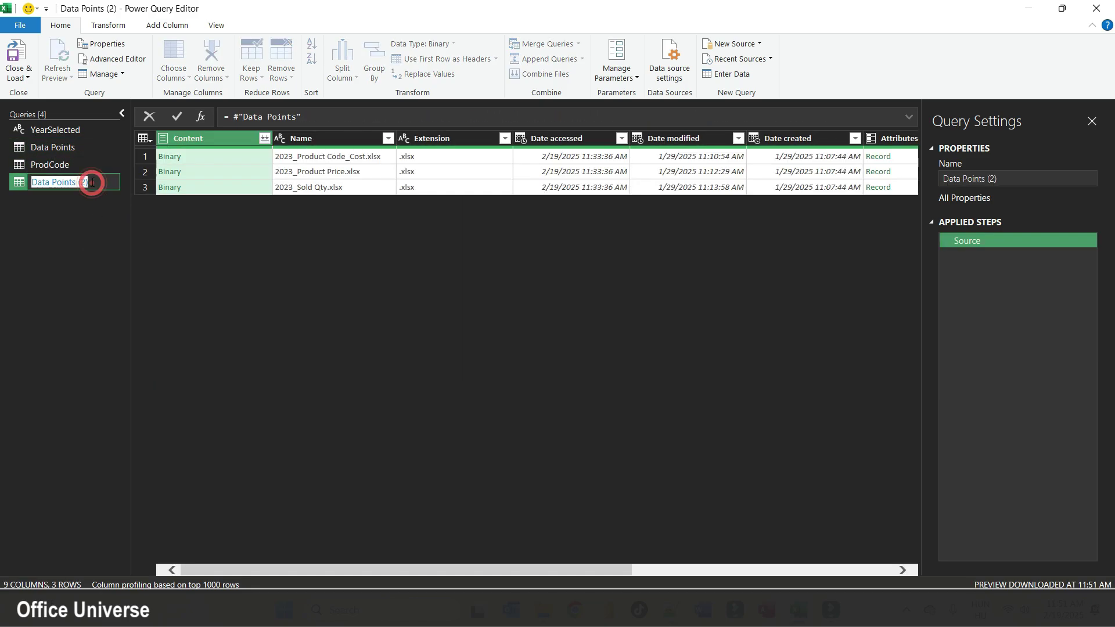
{"action": "type", "text": "ProdCost"}
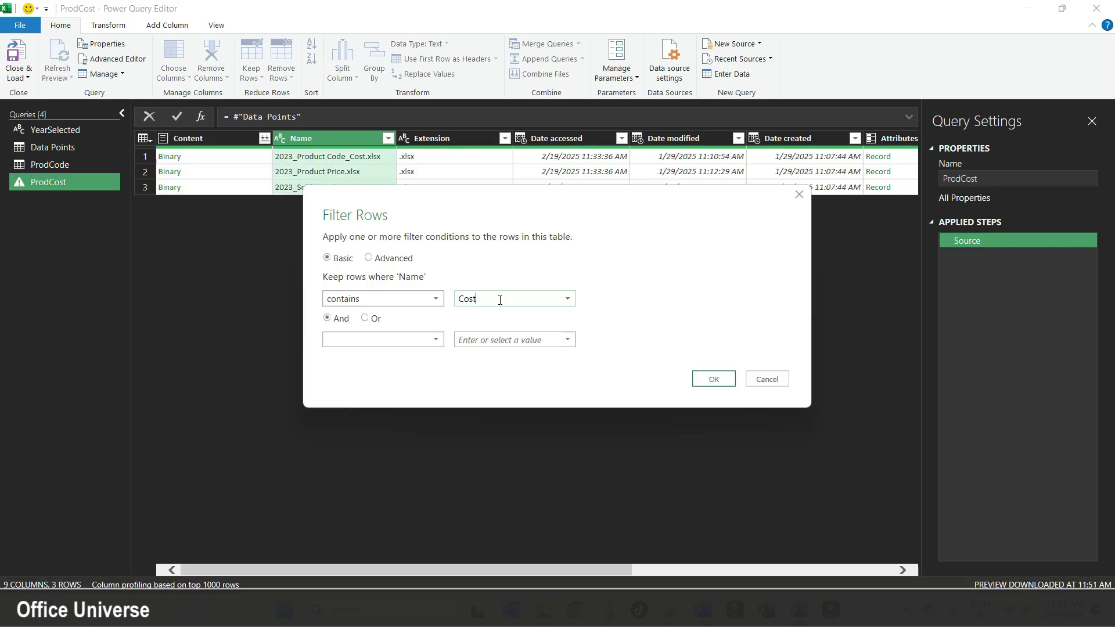
- Filter the ProdCost query to rows where Name contains "Cost" and remove all columns except Content
{"action": "left_click", "coordinate": [714, 379]}
{"action": "right_click", "coordinate": [221, 138]}
{"action": "left_click", "coordinate": [260, 180]}
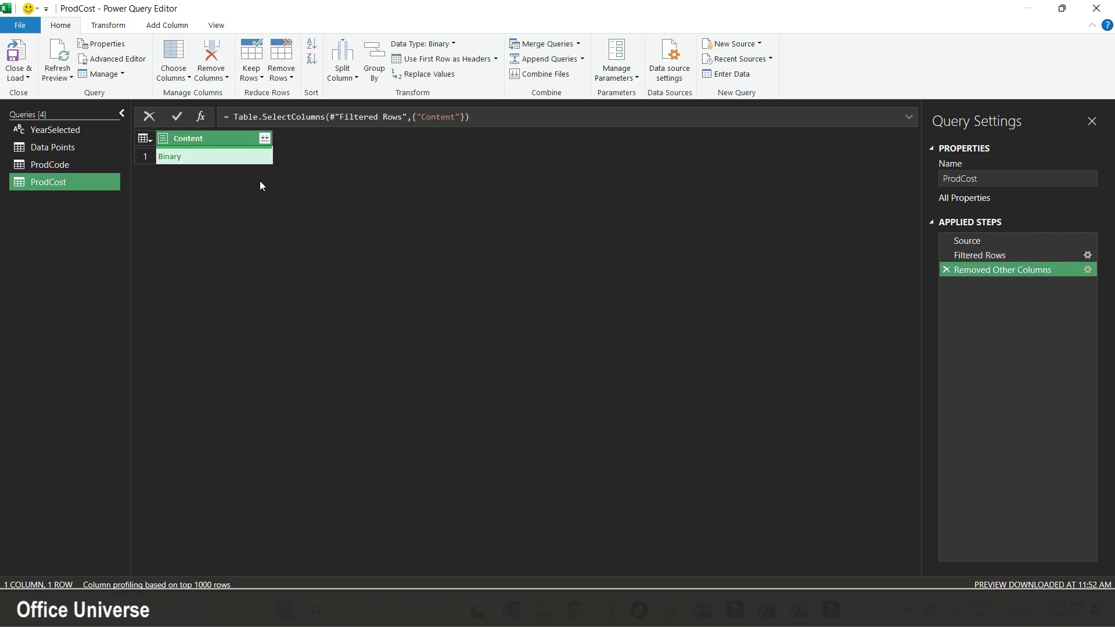
- Add a custom column named XlContent to the ProdCost query with the formula Excel.Workbook([Content])
{"action": "left_click", "coordinate": [167, 26]}
{"action": "left_click", "coordinate": [66, 63]}
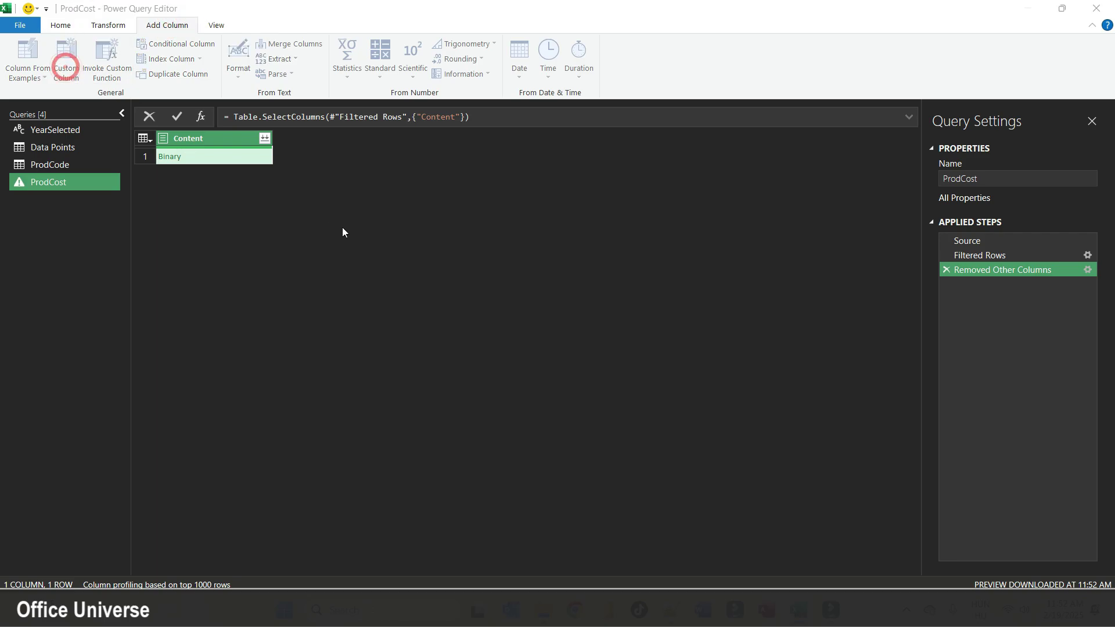
{"action": "type", "text": "XlContent"}
{"action": "left_click", "coordinate": [349, 254]}
{"action": "type", "text": "excel"}
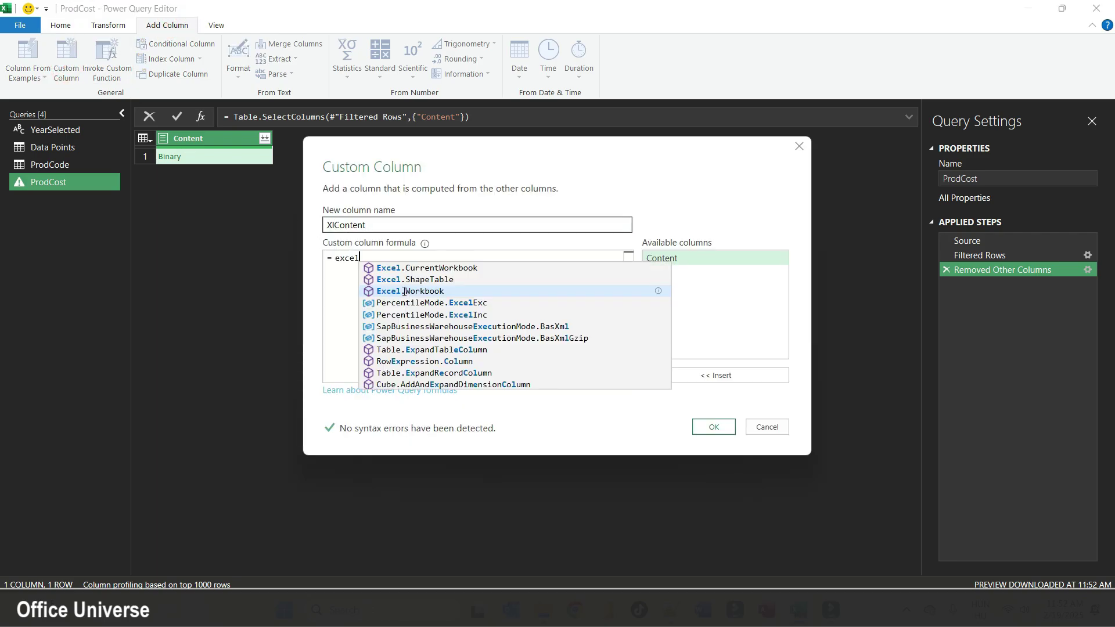
{"action": "left_click", "coordinate": [404, 292]}
{"action": "type", "text": "([Content])"}
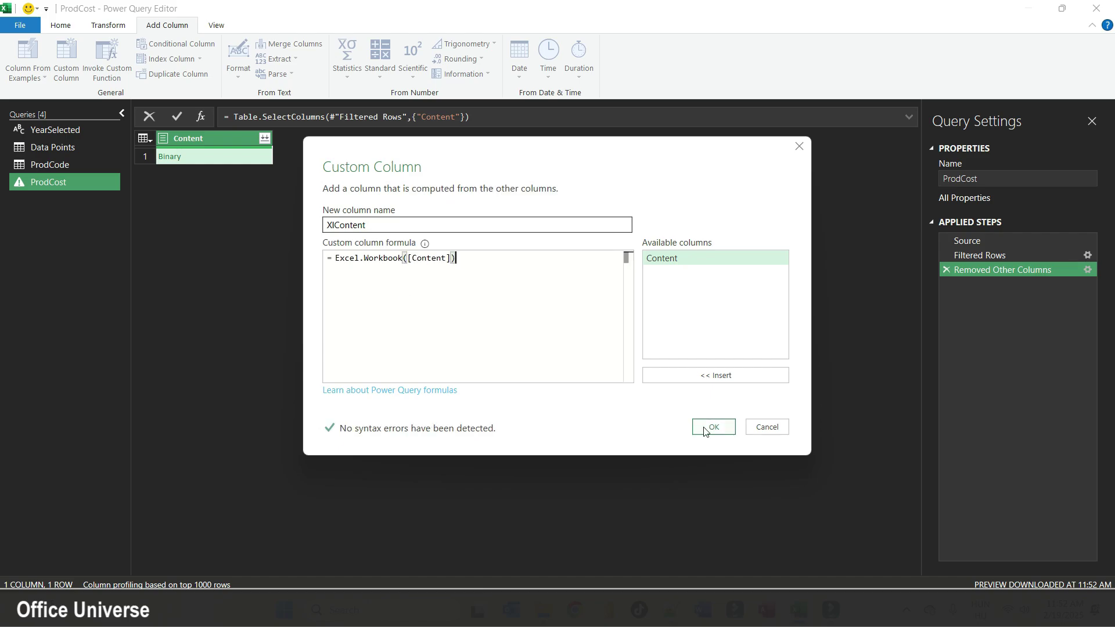
{"action": "left_click", "coordinate": [707, 428]}
- Expand all fields of the XlContent column in ProdCost and filter XlContent.Kind to Table rows only
{"action": "left_click", "coordinate": [381, 138]}
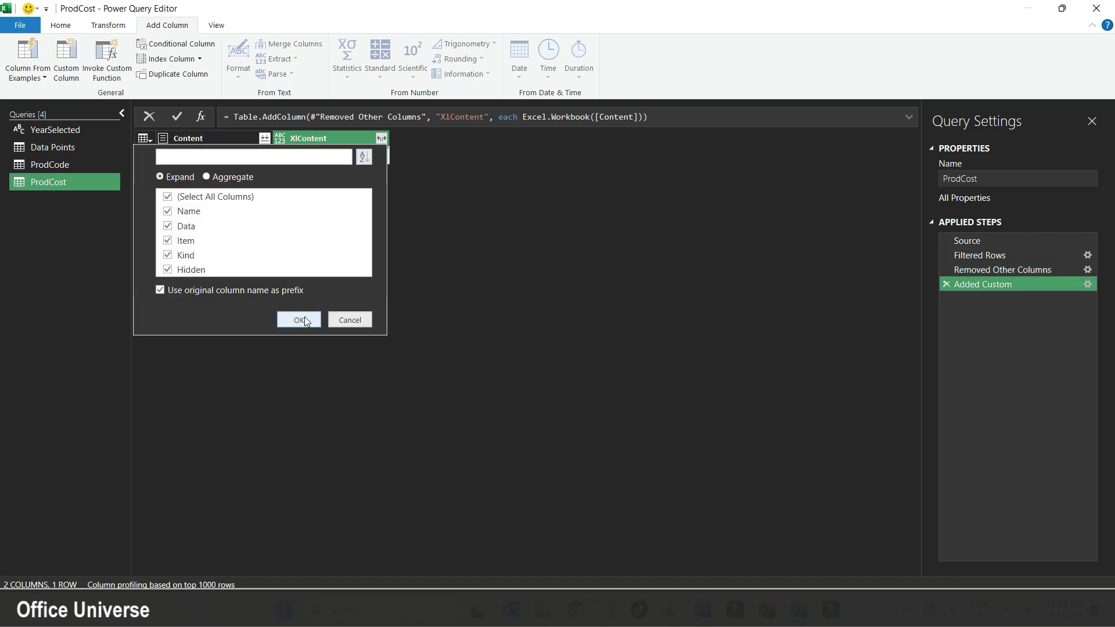
{"action": "left_click", "coordinate": [299, 320]}
{"action": "left_click", "coordinate": [731, 139]}
{"action": "left_click", "coordinate": [551, 290]}
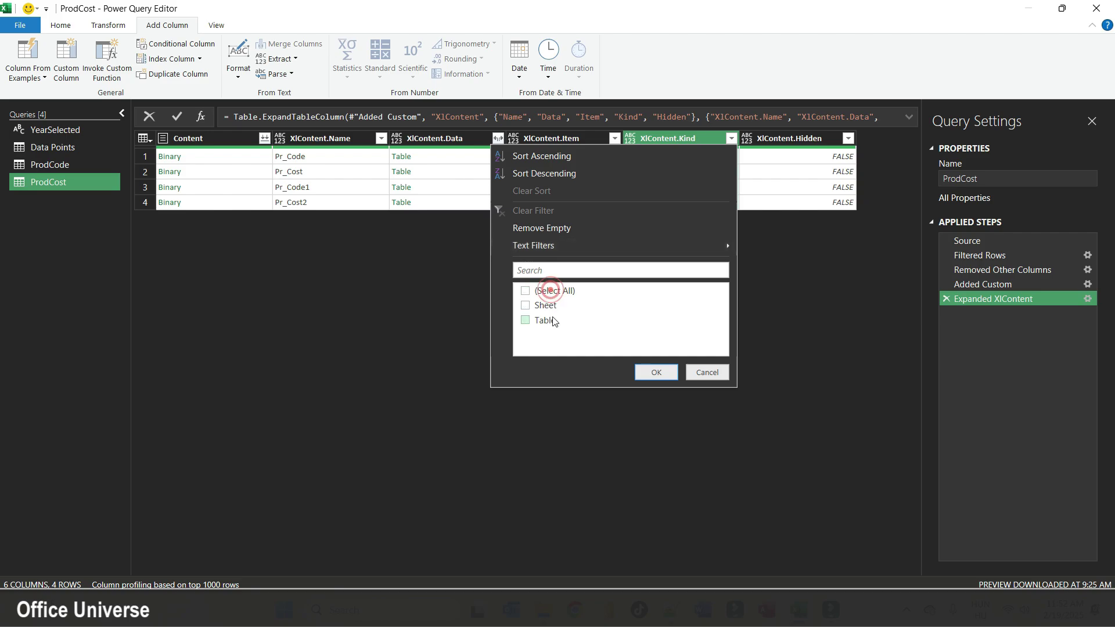
{"action": "left_click", "coordinate": [554, 322]}
{"action": "left_click", "coordinate": [656, 372]}
- Filter the ProdCost query to rows where XlContent.Item contains "Cost"
{"action": "left_click", "coordinate": [615, 138]}
{"action": "mouse_move", "coordinate": [605, 245]}
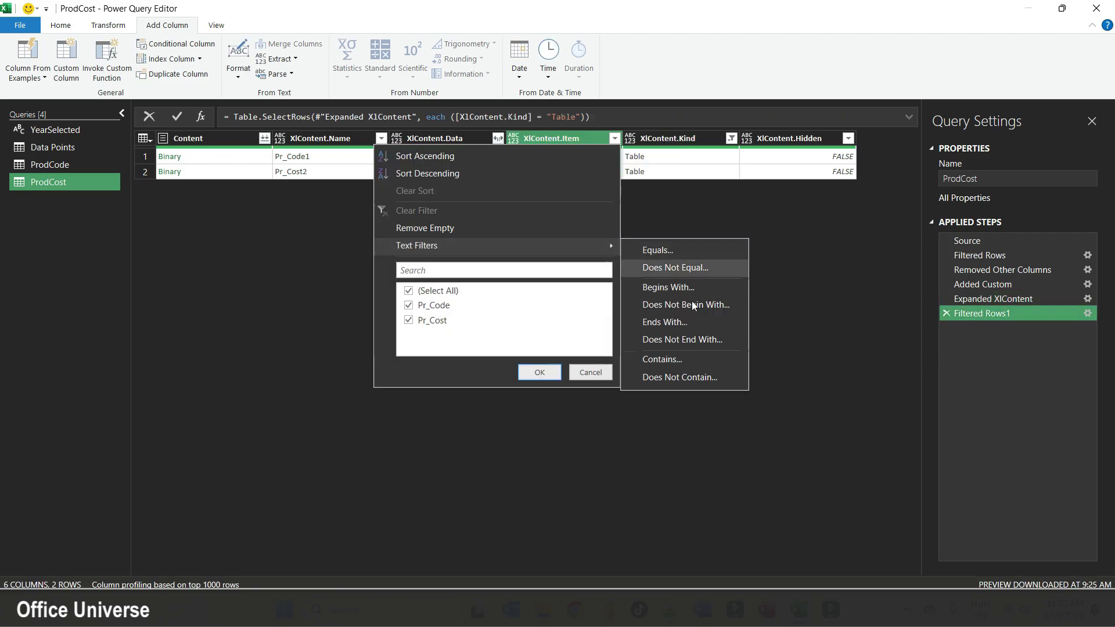
{"action": "left_click", "coordinate": [675, 361]}
{"action": "type", "text": "Cost"}
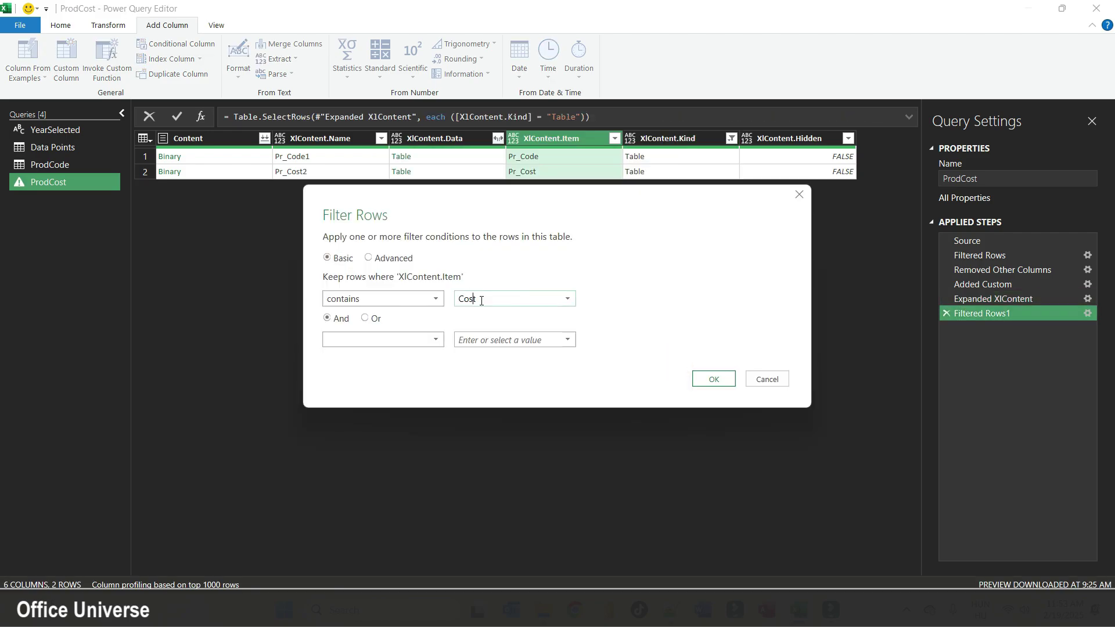
{"action": "key", "text": "Return"}
- Remove all ProdCost columns except XlContent.Data and expand it into its Product Name and Cost/ea fields
{"action": "left_click", "coordinate": [464, 143]}
{"action": "right_click", "coordinate": [464, 145]}
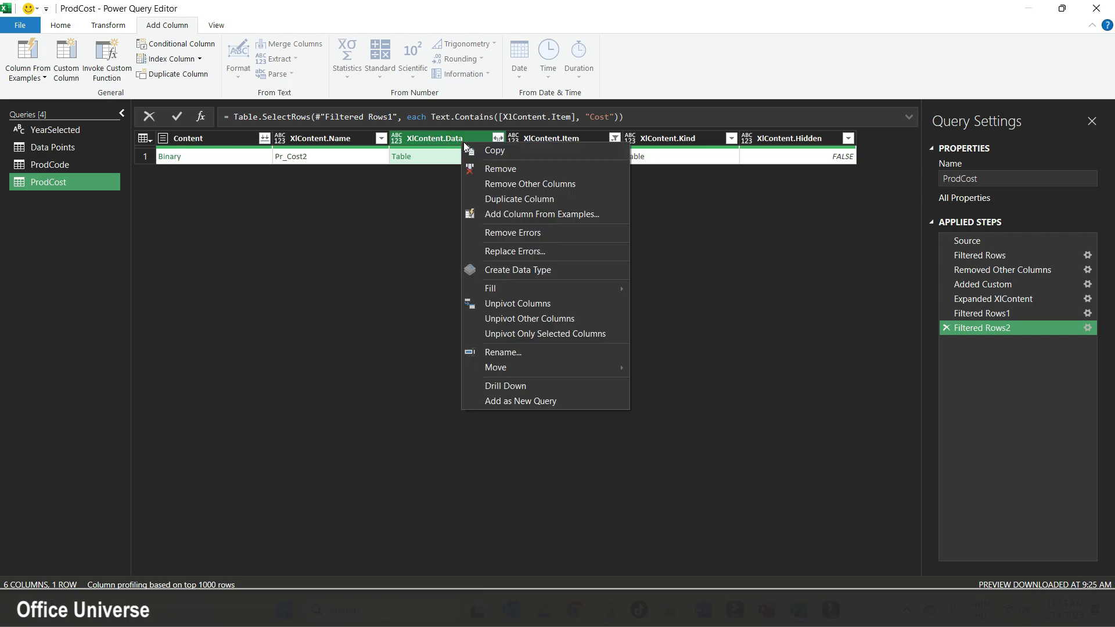
{"action": "left_click", "coordinate": [474, 184]}
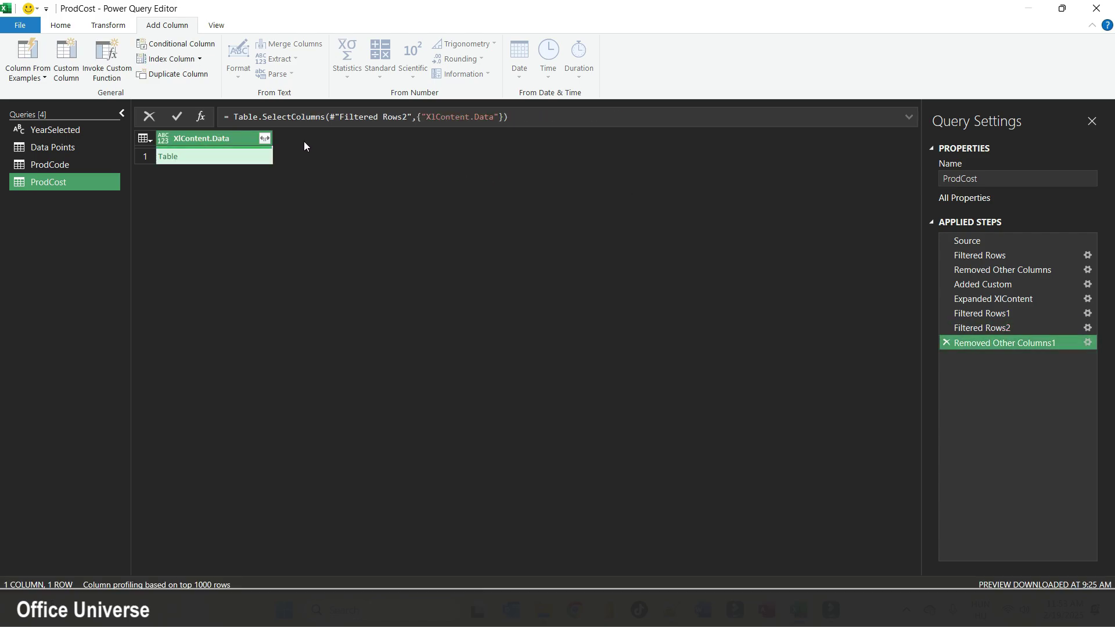
{"action": "left_click", "coordinate": [265, 139]}
{"action": "key", "text": "Return"}
- Set the ProdCost data types to Text for the Product Name column and Currency for the Cost/ea column
{"action": "left_click", "coordinate": [224, 141]}
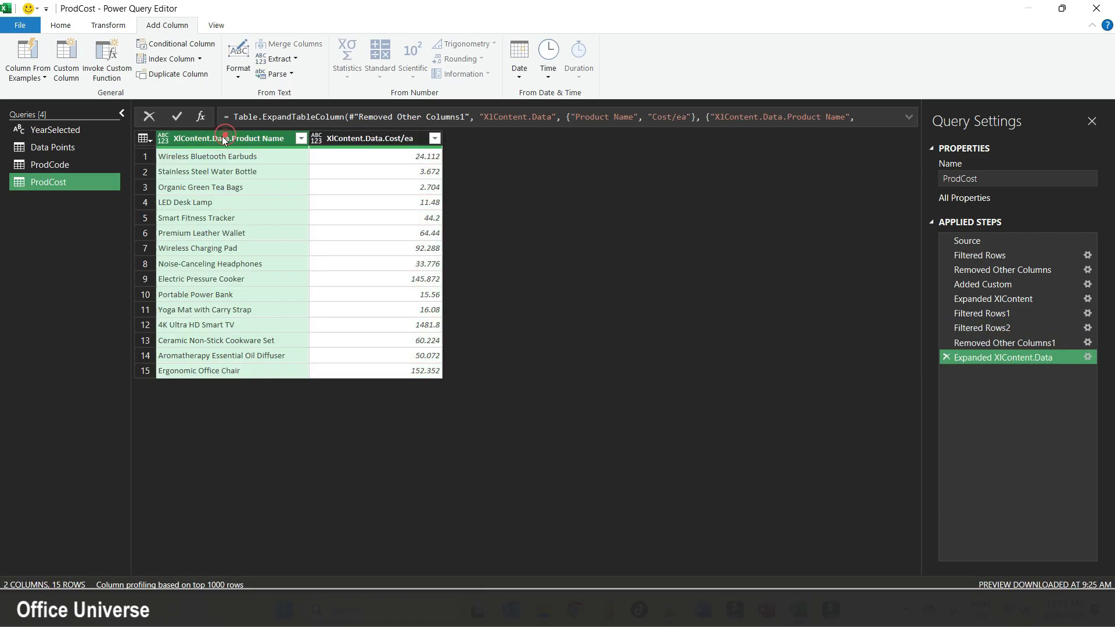
{"action": "left_click", "coordinate": [164, 138]}
{"action": "left_click", "coordinate": [211, 297]}
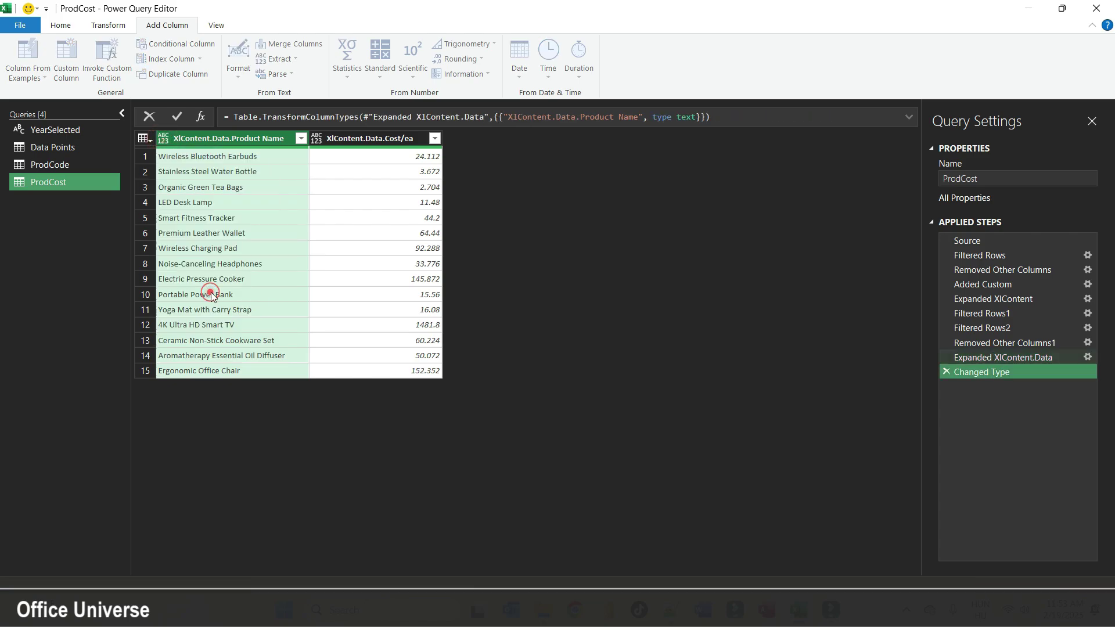
{"action": "left_click", "coordinate": [317, 138]}
{"action": "left_click", "coordinate": [348, 169]}
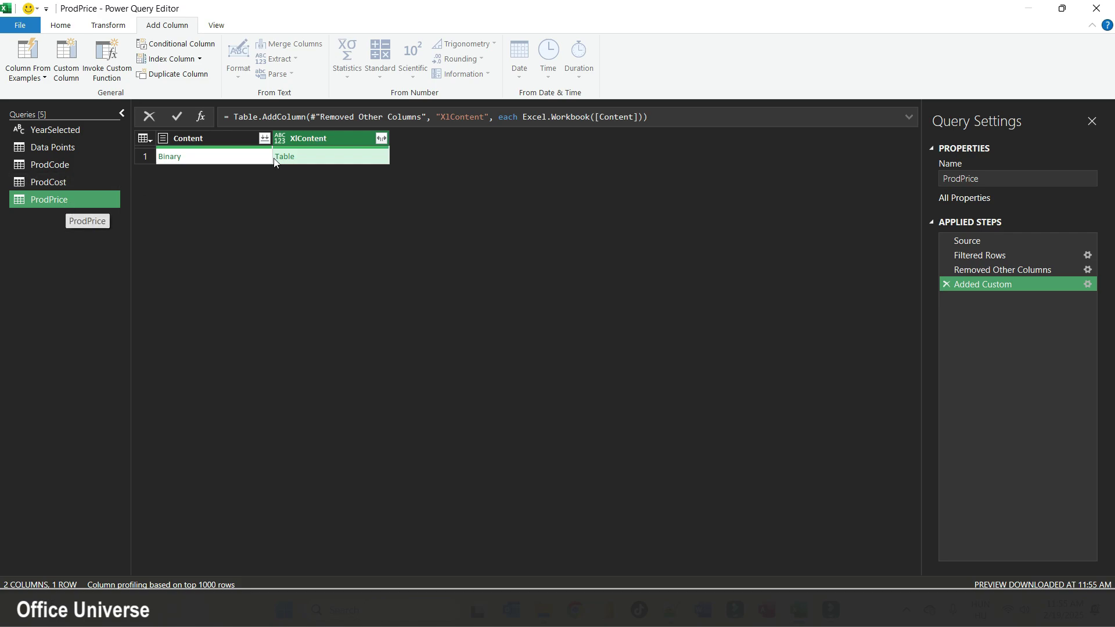
- Expand all fields of the XlContent column in the ProdPrice query without using the original column name as prefix
{"action": "left_click", "coordinate": [381, 139]}
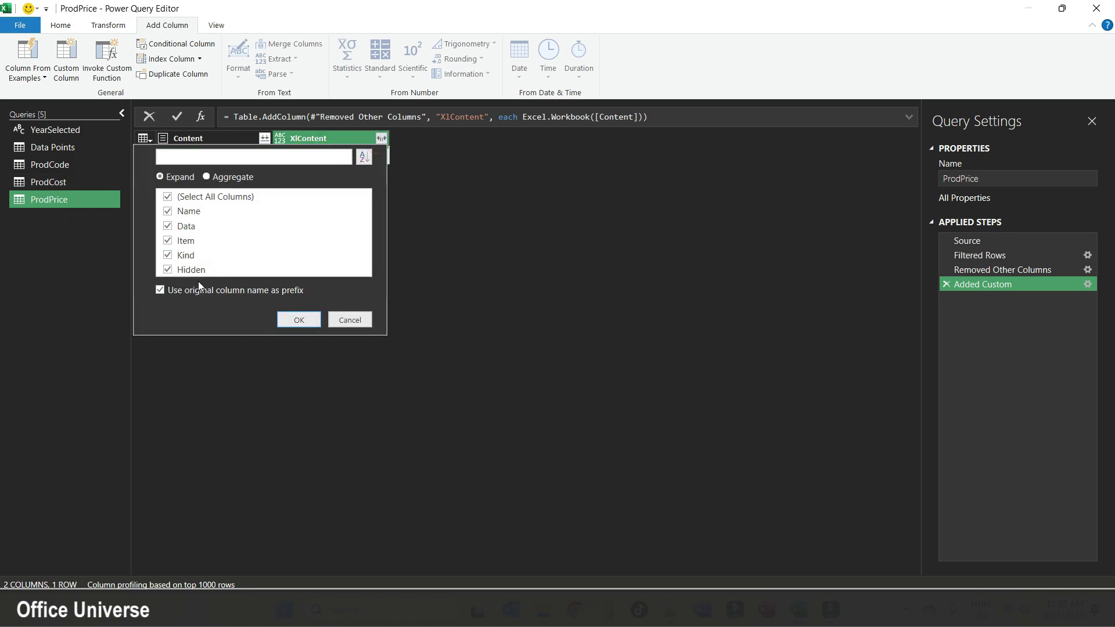
{"action": "left_click", "coordinate": [169, 288]}
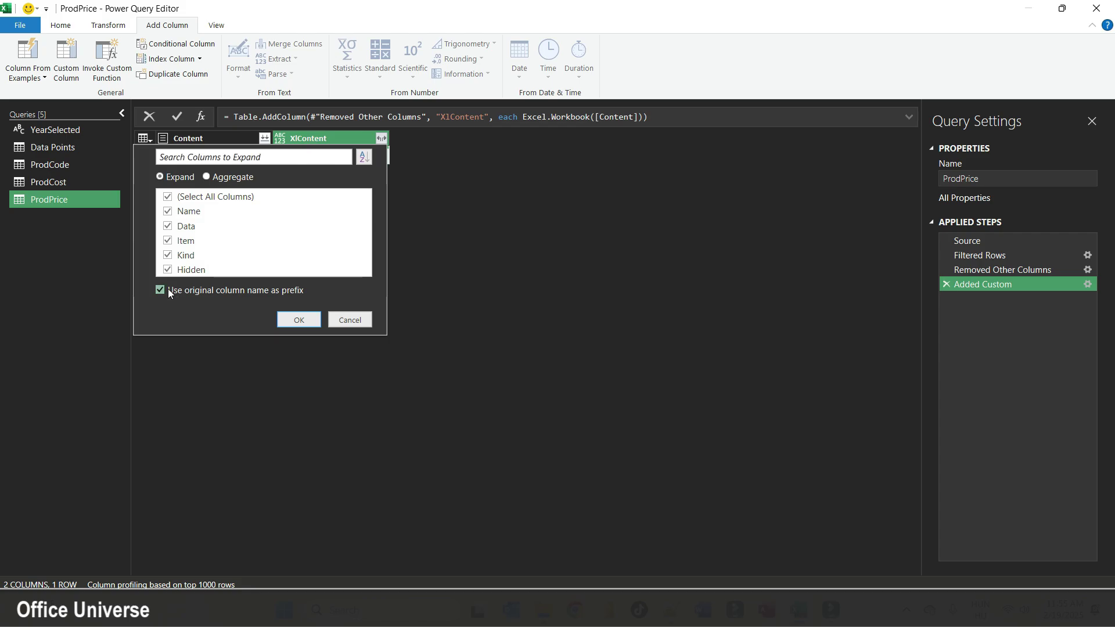
{"action": "key", "text": "Return"}
{"action": "left_click", "coordinate": [604, 139]}
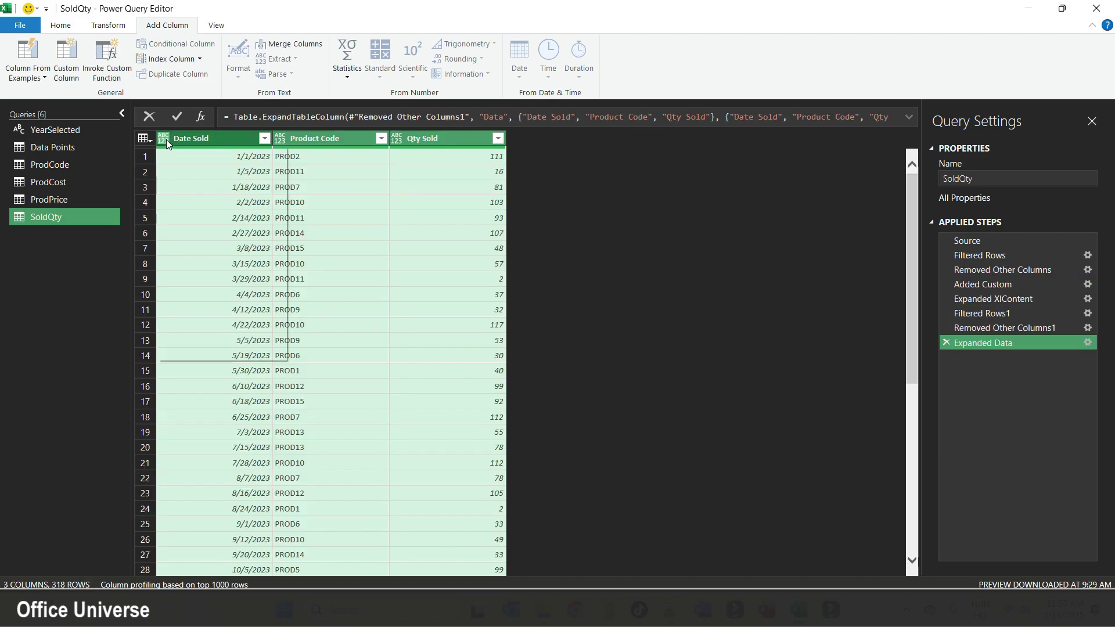
- Set the SoldQty data types to Date for Date Sold, Text for Product Code and Whole Number for Qty Sold
{"action": "left_click", "coordinate": [165, 139]}
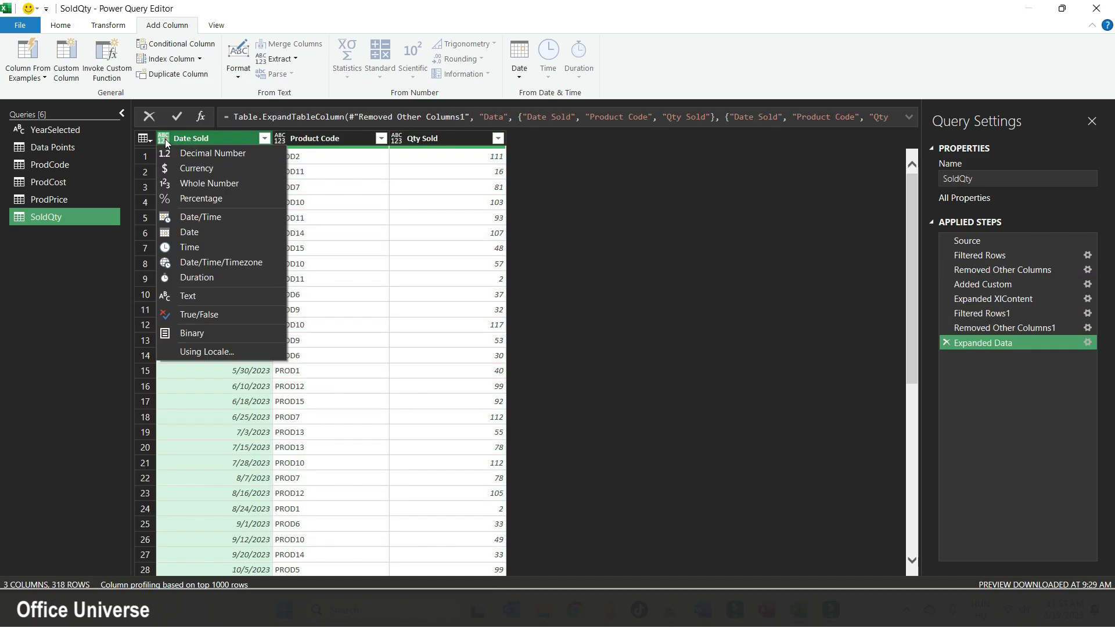
{"action": "left_click", "coordinate": [201, 231]}
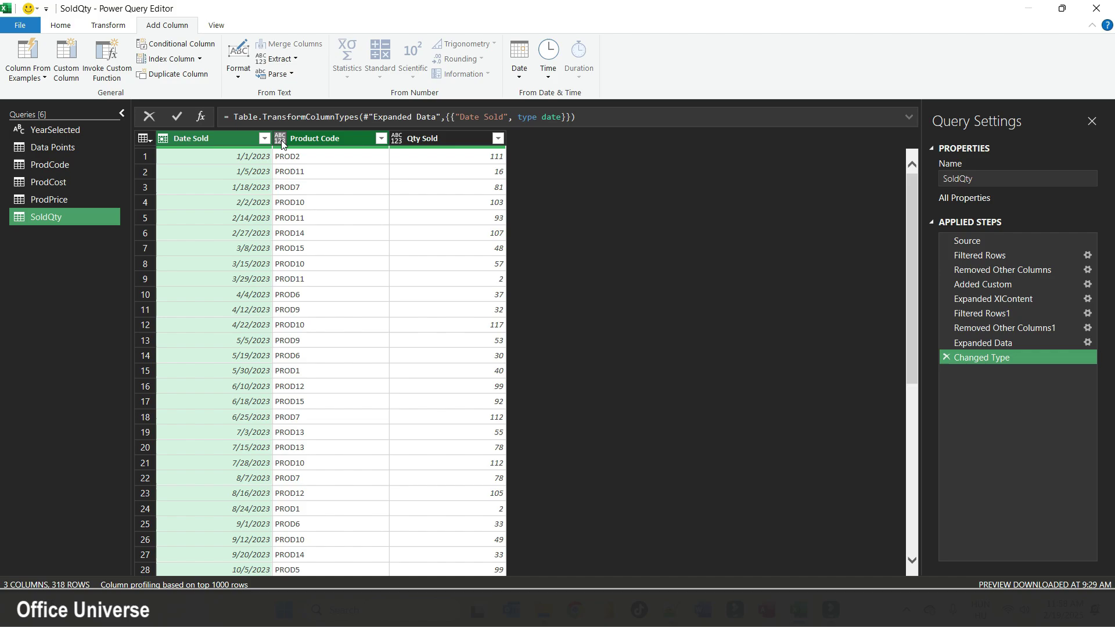
{"action": "left_click", "coordinate": [281, 140]}
{"action": "left_click", "coordinate": [331, 295]}
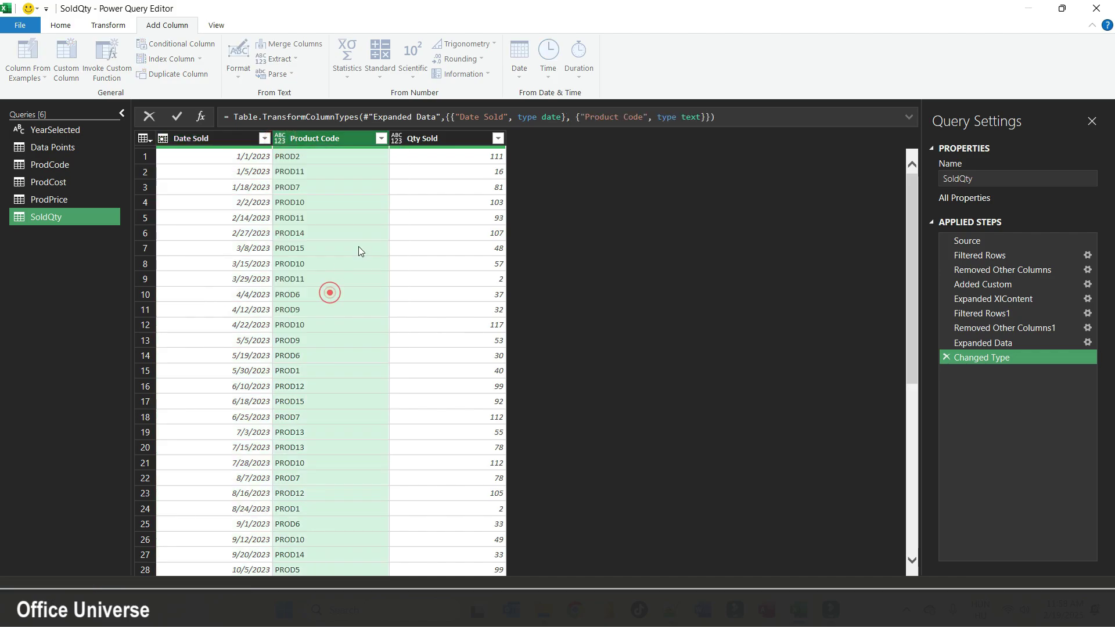
{"action": "left_click", "coordinate": [398, 139]}
{"action": "left_click", "coordinate": [430, 183]}
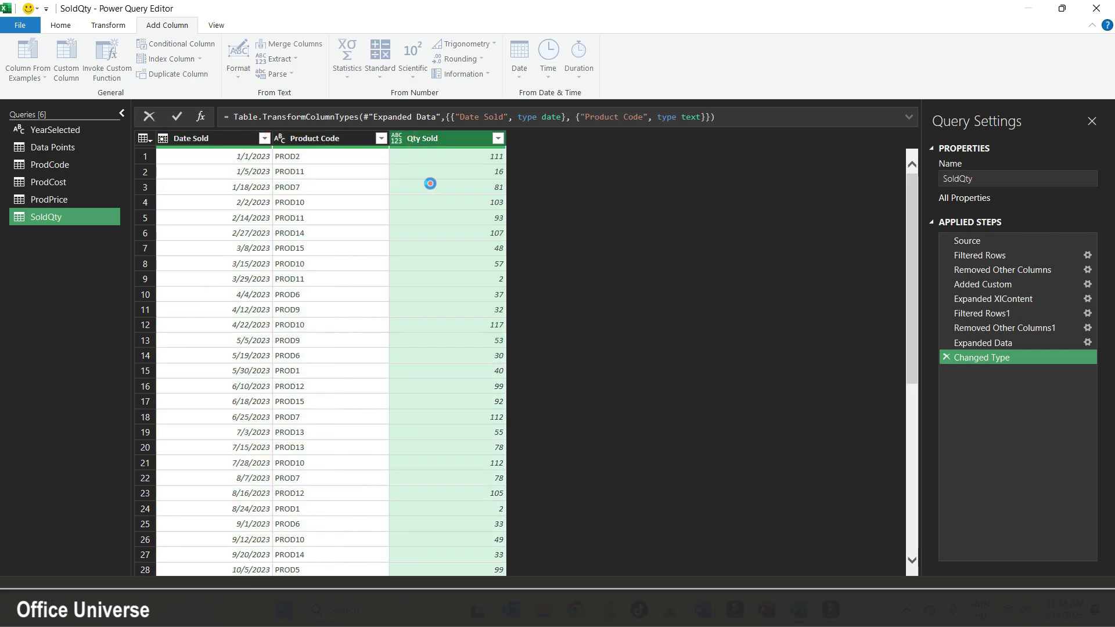
{"action": "left_click", "coordinate": [406, 279]}
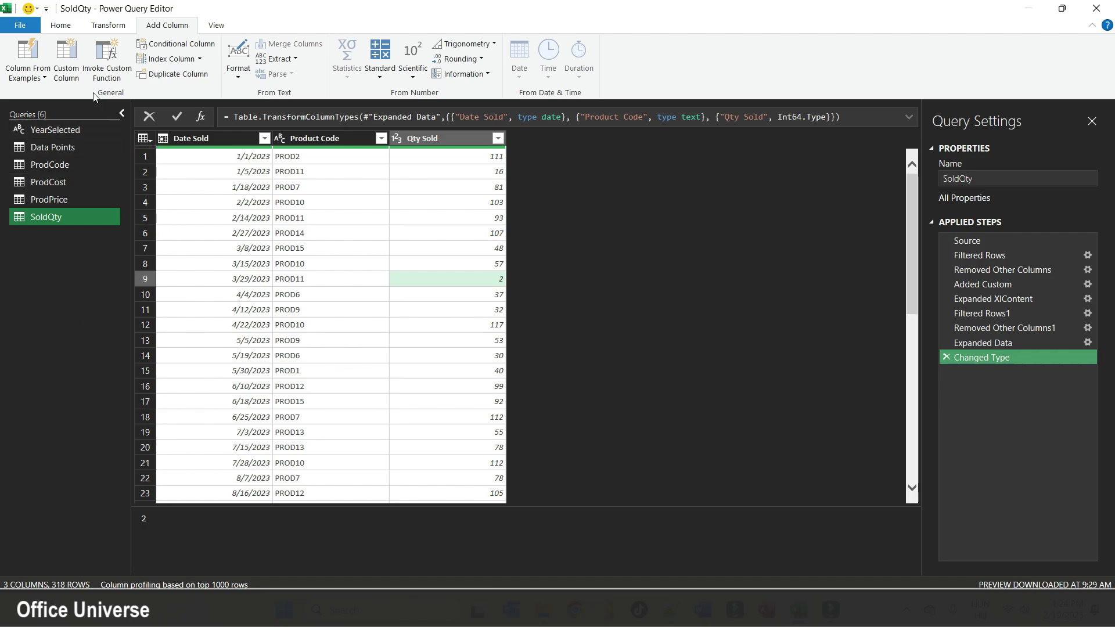
- Close the query editor and load all queries as connection only, adding their data to the Data Model
{"action": "left_click", "coordinate": [67, 26]}
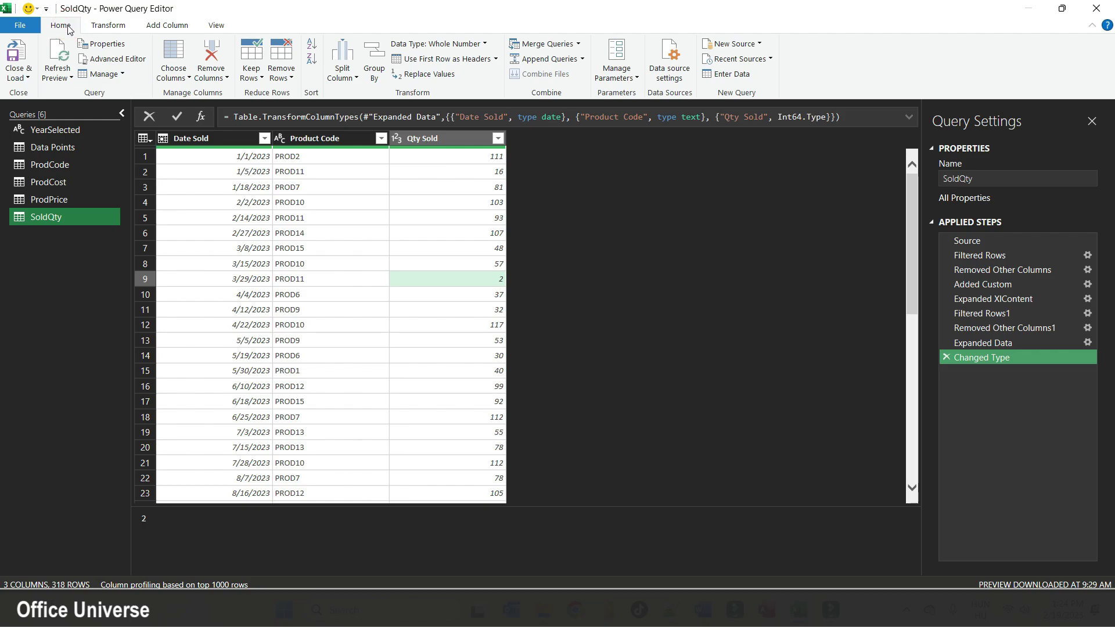
{"action": "left_click", "coordinate": [20, 74]}
{"action": "left_click", "coordinate": [50, 109]}
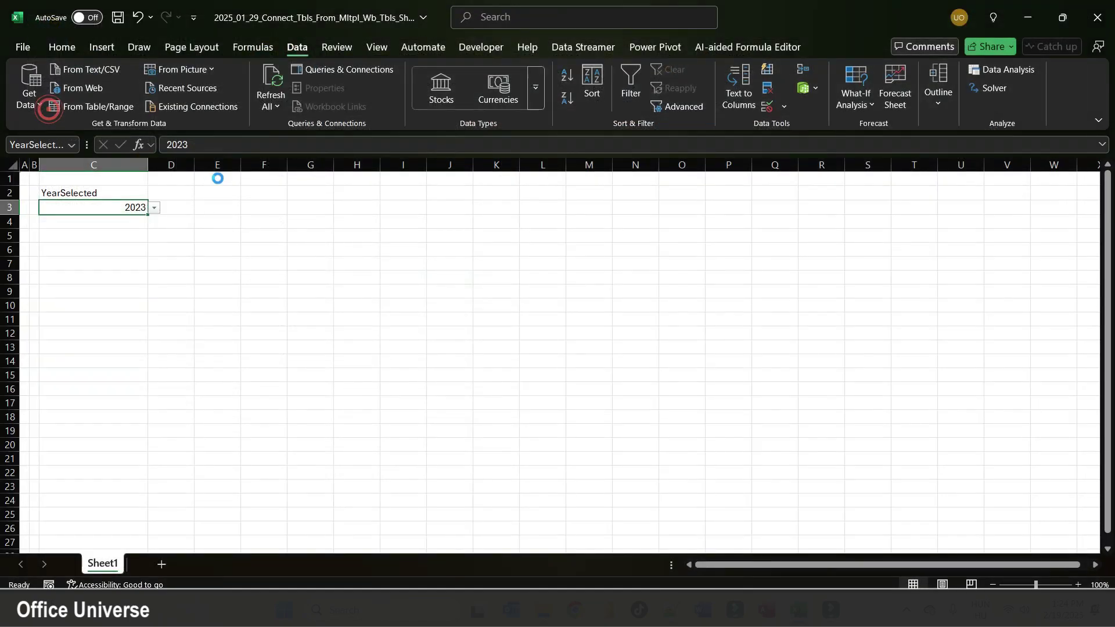
{"action": "left_click", "coordinate": [486, 327]}
{"action": "left_click", "coordinate": [447, 404]}
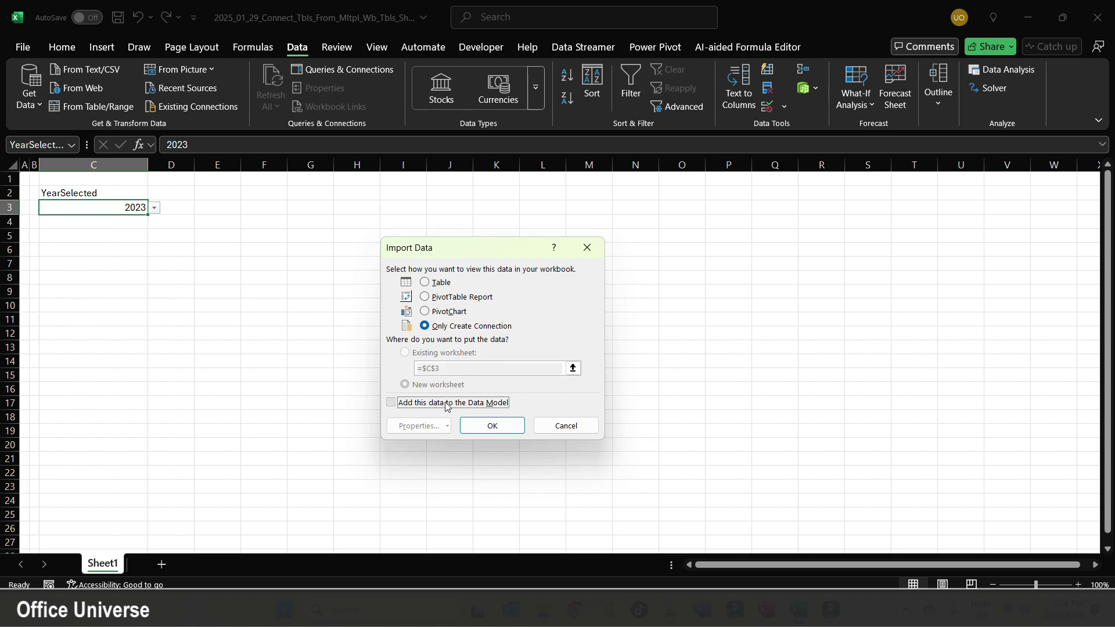
{"action": "left_click", "coordinate": [486, 428]}
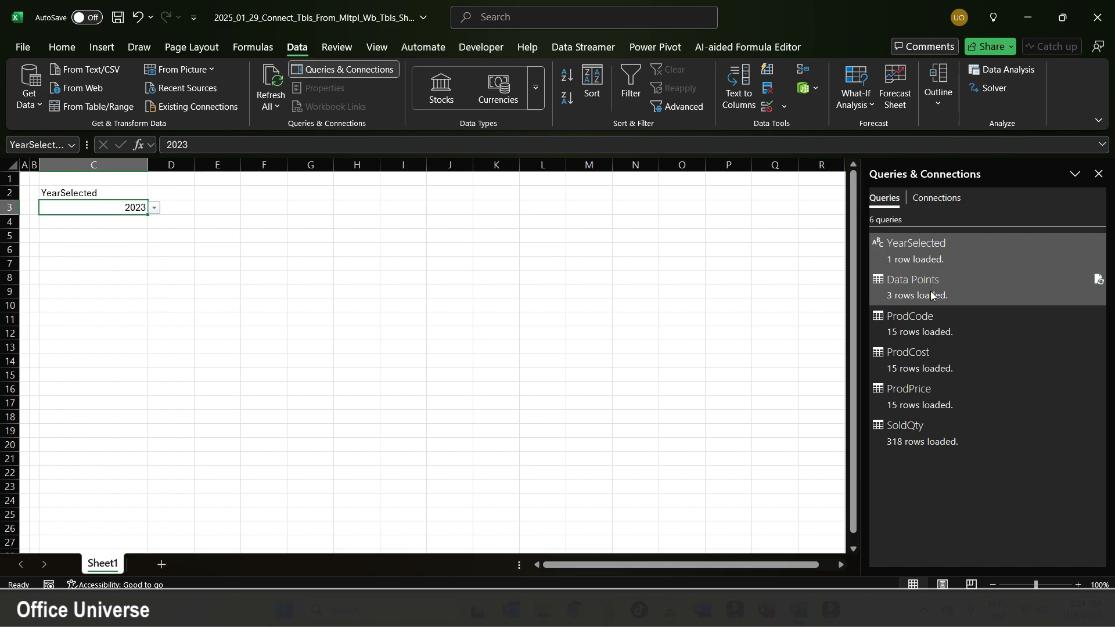
- Change the Data Points query's load settings to connection only without the Data Model, accepting the possible data loss
{"action": "right_click", "coordinate": [931, 291]}
{"action": "left_click", "coordinate": [1032, 399]}
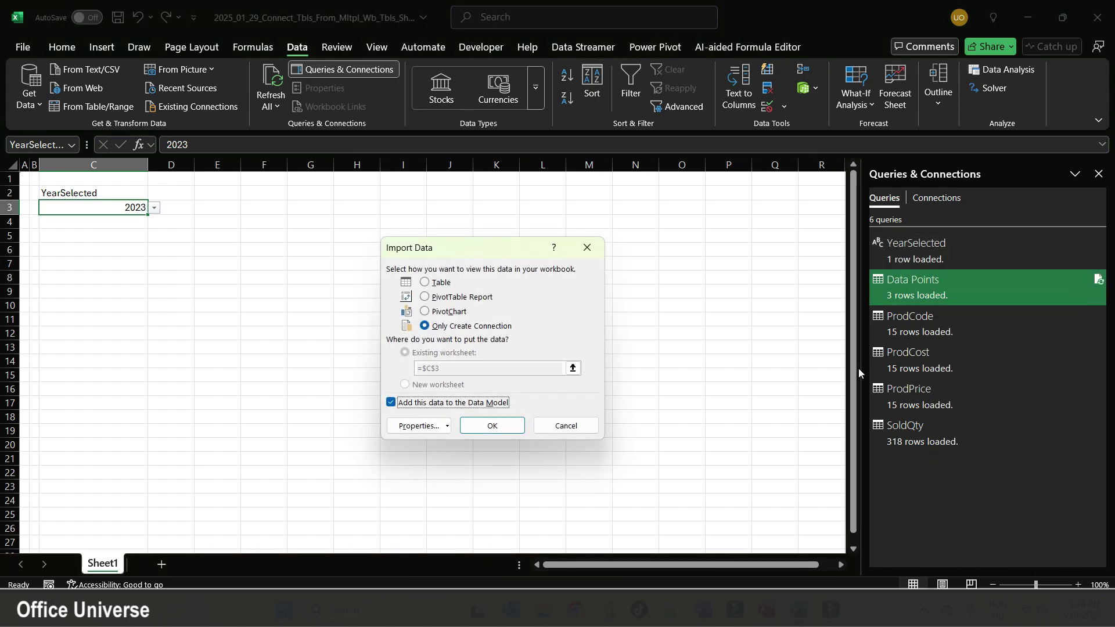
{"action": "left_click", "coordinate": [485, 402]}
{"action": "left_click", "coordinate": [492, 426]}
{"action": "left_click", "coordinate": [595, 365]}
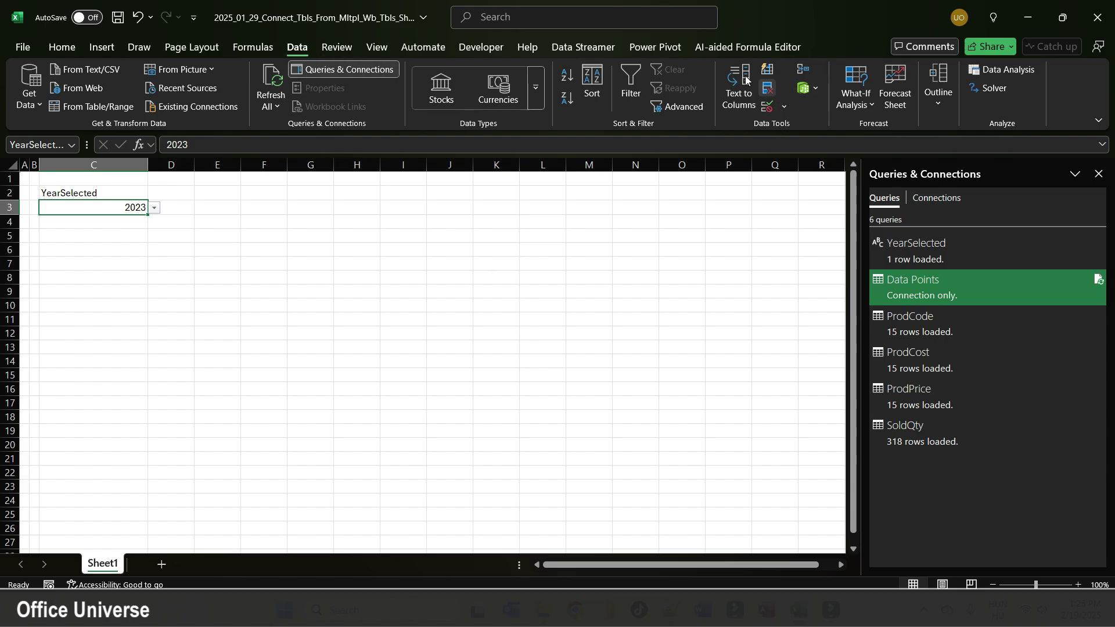
- Open the Power Pivot Diagram View and arrange ProdCode on one side with ProdCost, SoldQty and ProdPrice stacked opposite
{"action": "left_click", "coordinate": [667, 45]}
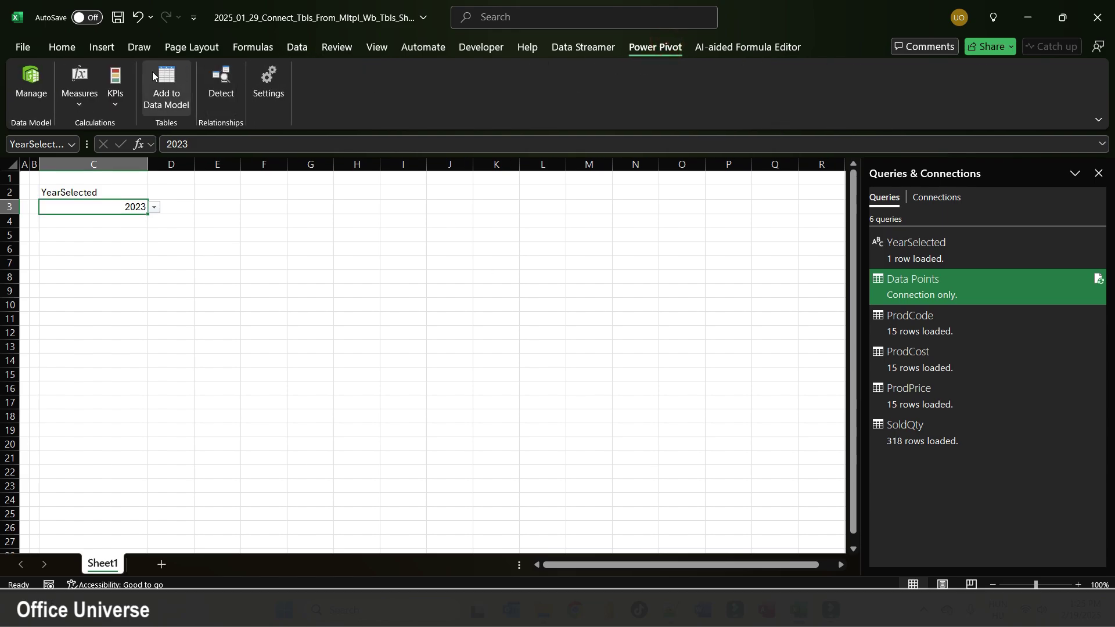
{"action": "left_click", "coordinate": [31, 84]}
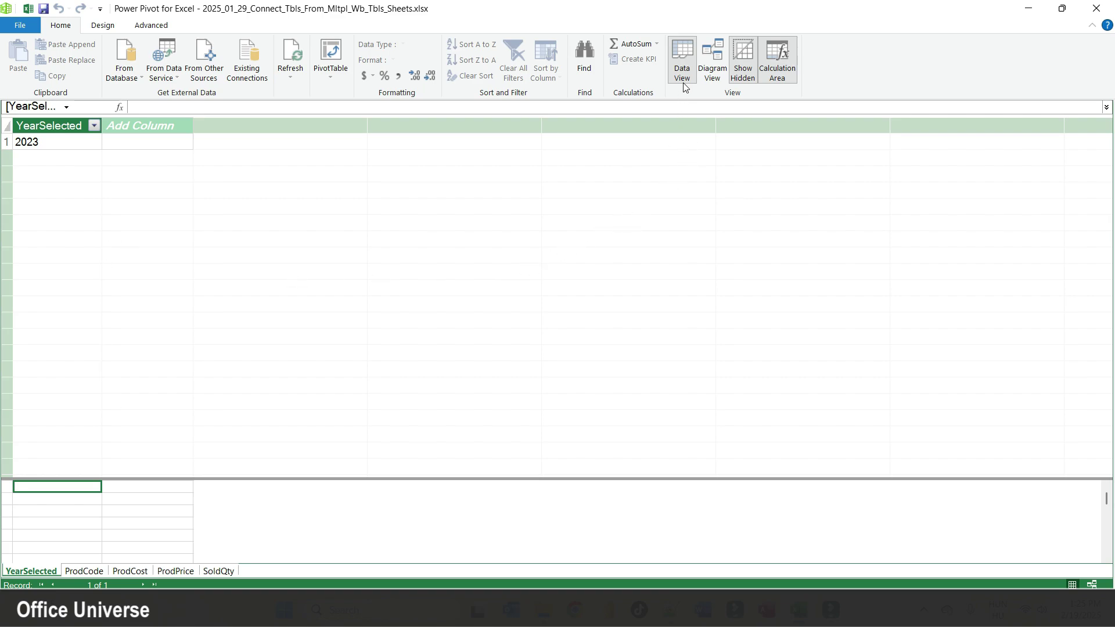
{"action": "left_click", "coordinate": [717, 67]}
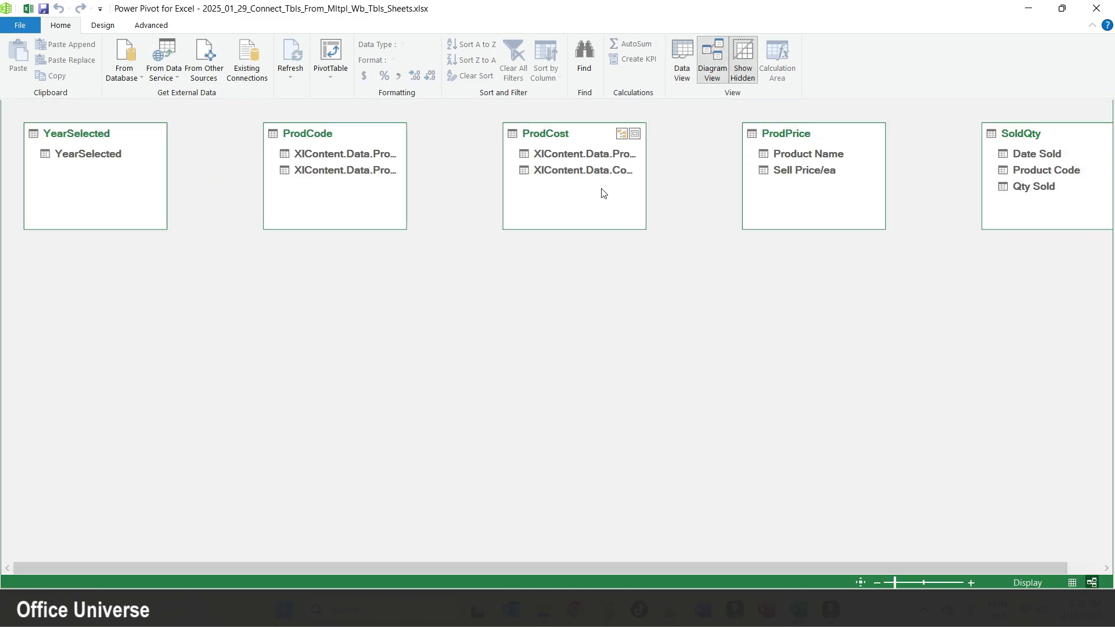
{"action": "left_click_drag", "start_coordinate": [294, 133], "coordinate": [66, 324]}
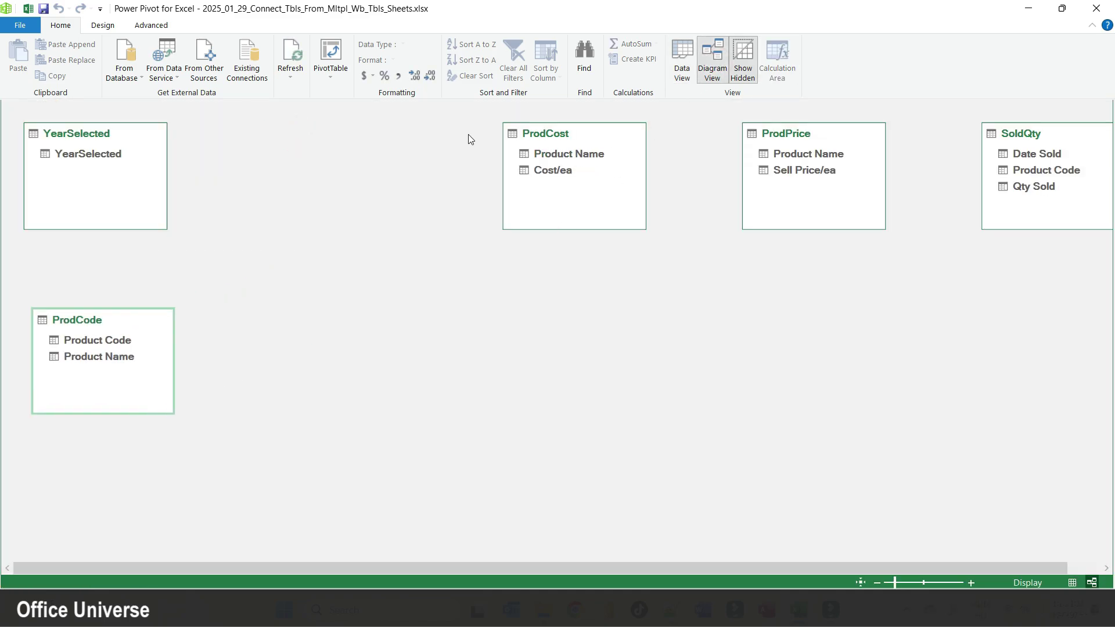
{"action": "left_click_drag", "start_coordinate": [540, 134], "coordinate": [356, 143]}
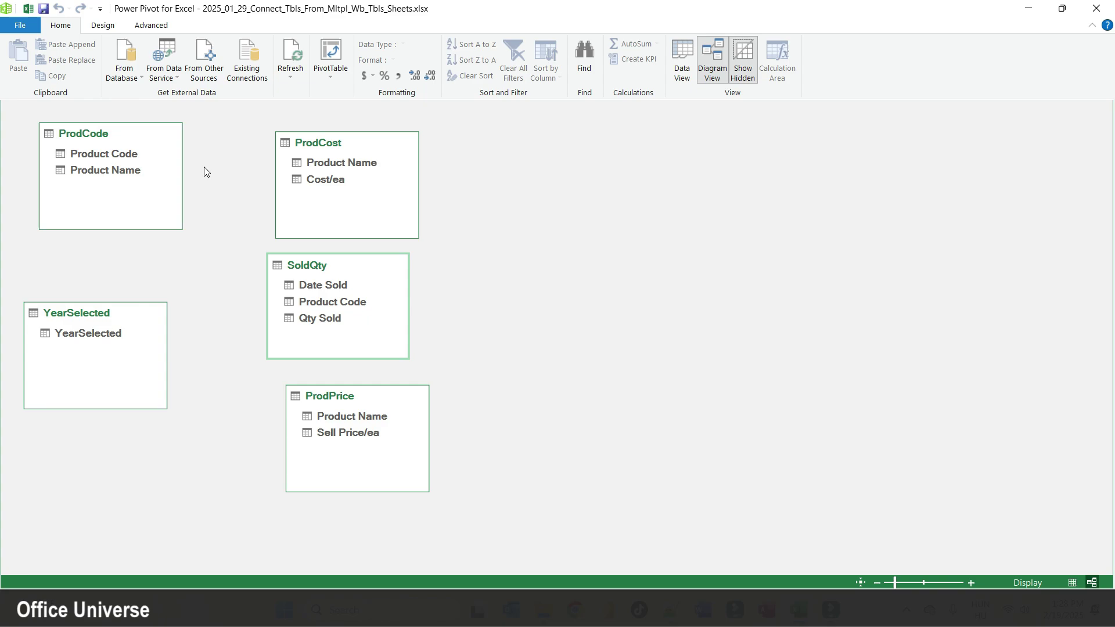
- Relate ProdCost to ProdCode through Product Name, and SoldQty to ProdCode through Product Code
{"action": "mouse_move", "coordinate": [158, 163]}
{"action": "left_click", "coordinate": [334, 163]}
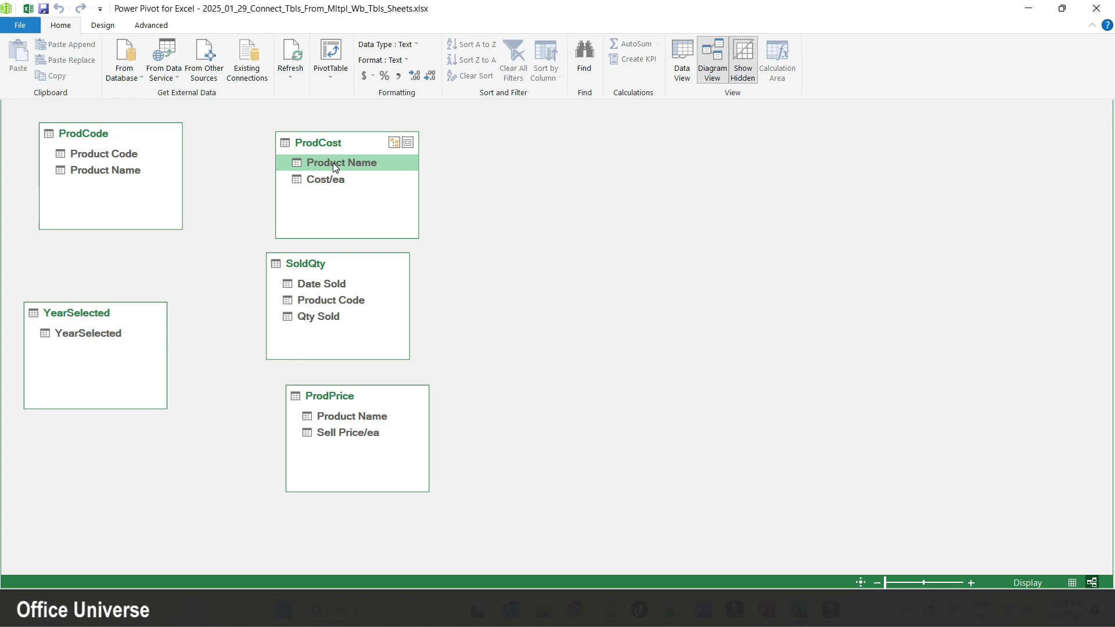
{"action": "left_click_drag", "start_coordinate": [333, 167], "coordinate": [134, 178]}
{"action": "left_click", "coordinate": [330, 299]}
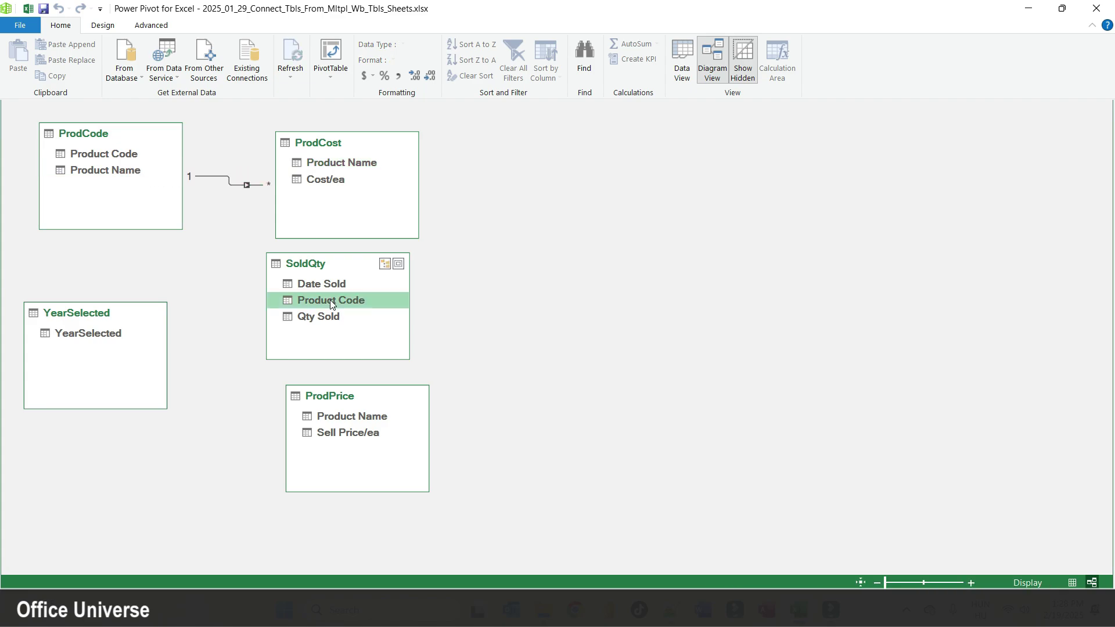
{"action": "left_click_drag", "start_coordinate": [330, 299], "coordinate": [110, 150]}
- Relate ProdPrice's Product Name to ProdCode's Product Code, move ProdCost and SoldQty farther from ProdCode, and close the Power Pivot window
{"action": "left_click", "coordinate": [355, 416]}
{"action": "left_click_drag", "start_coordinate": [354, 416], "coordinate": [111, 154]}
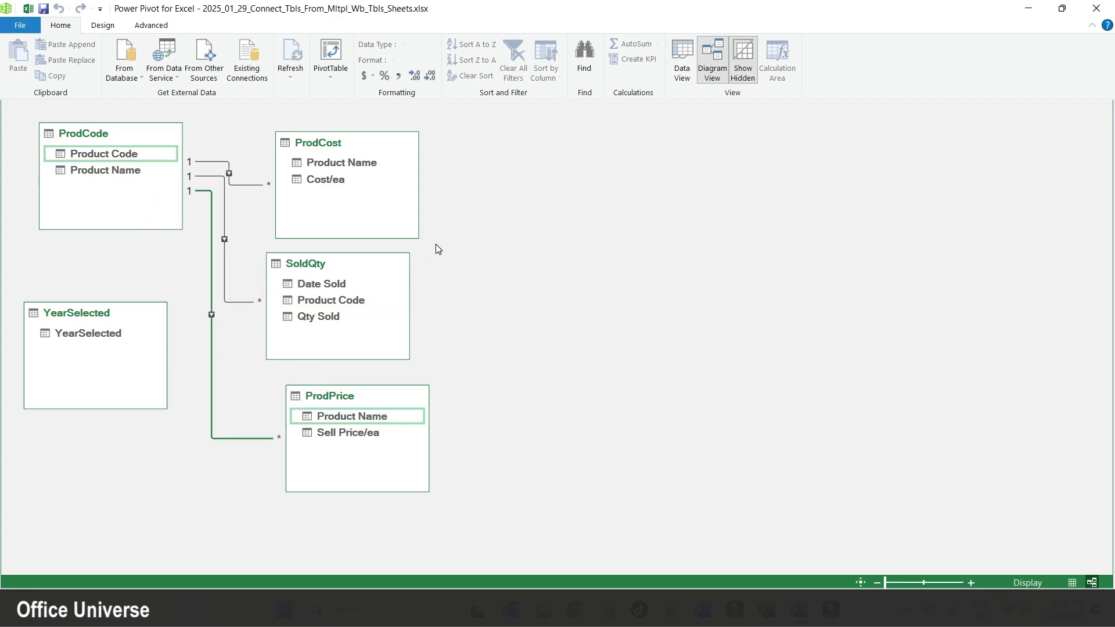
{"action": "left_click", "coordinate": [391, 259]}
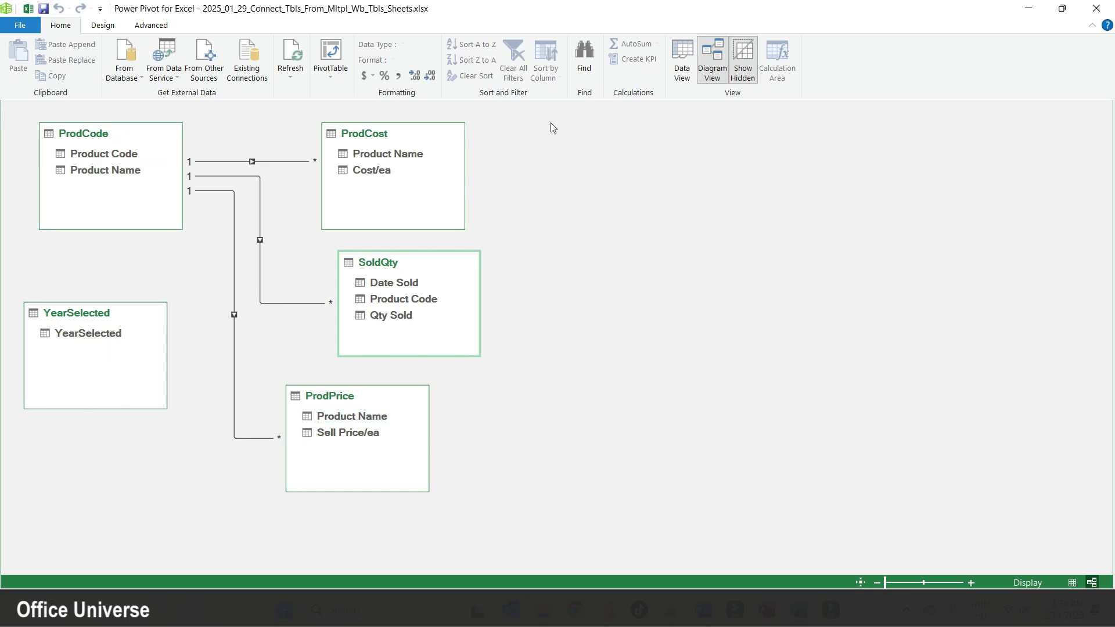
{"action": "left_click", "coordinate": [1092, 9]}
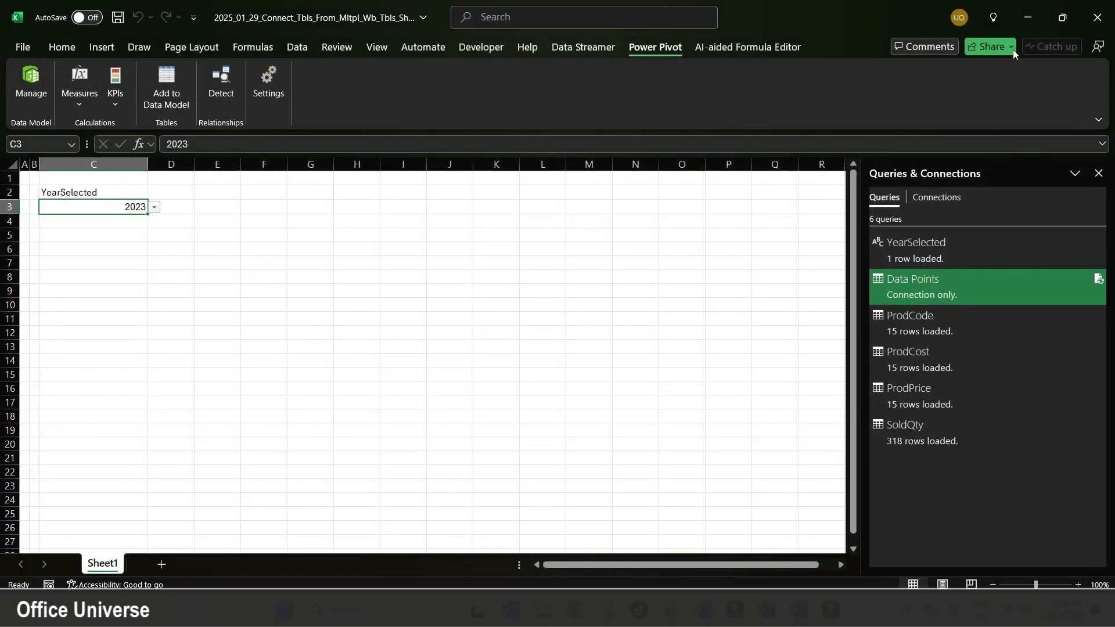
- Remove the YearSelected query from the Data Model through its load settings, accepting the possible data loss
{"action": "left_click", "coordinate": [924, 255]}
{"action": "right_click", "coordinate": [924, 256]}
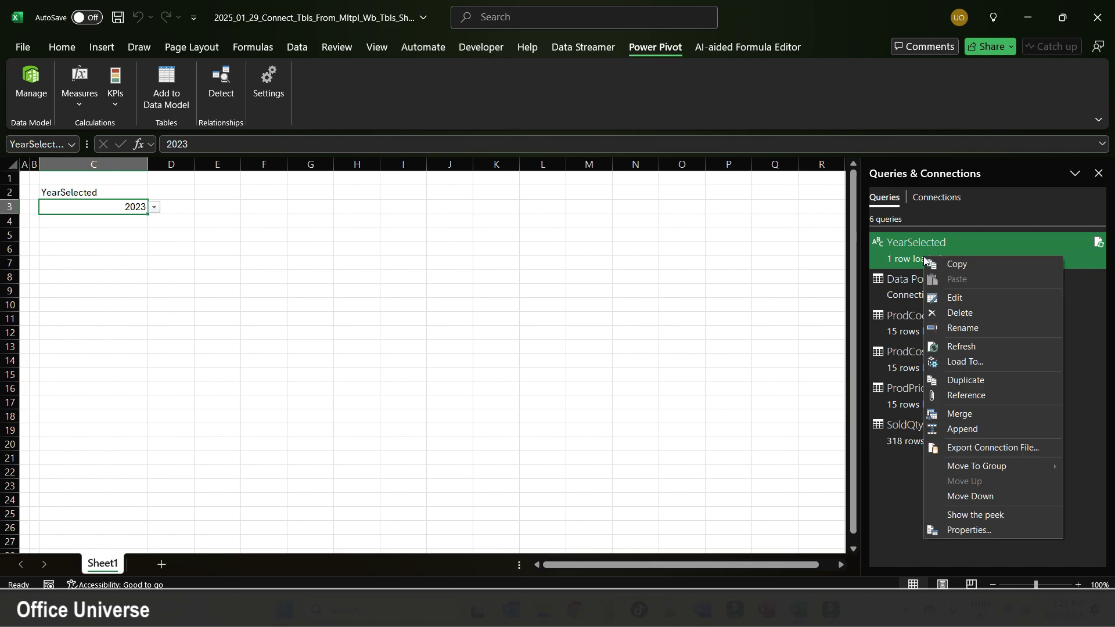
{"action": "left_click", "coordinate": [964, 361]}
{"action": "left_click", "coordinate": [391, 402]}
{"action": "left_click", "coordinate": [497, 427]}
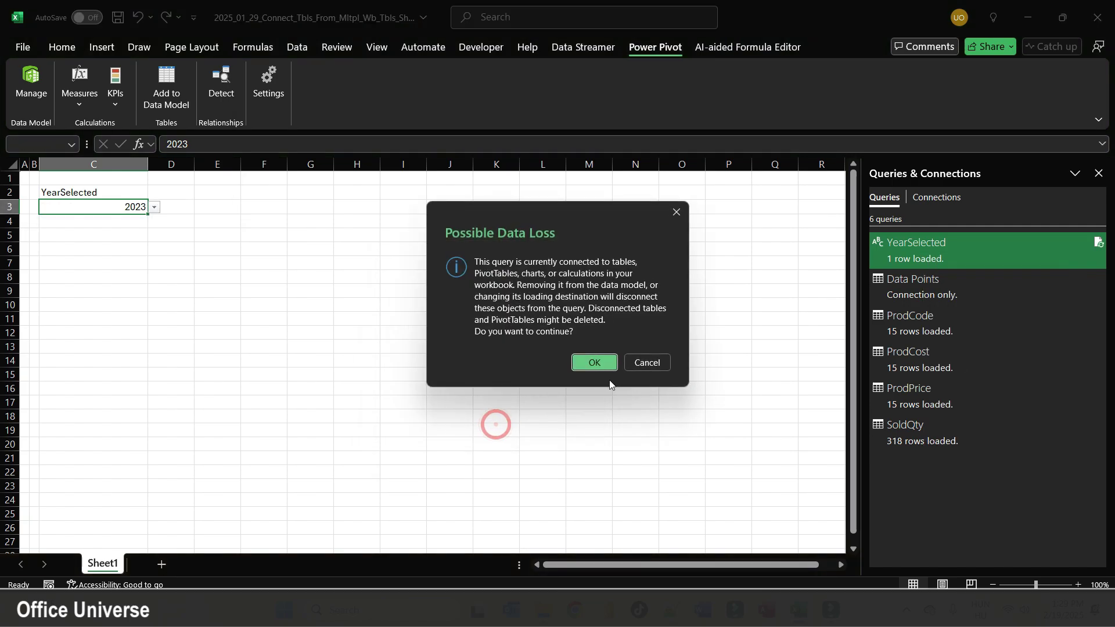
{"action": "left_click", "coordinate": [596, 366]}
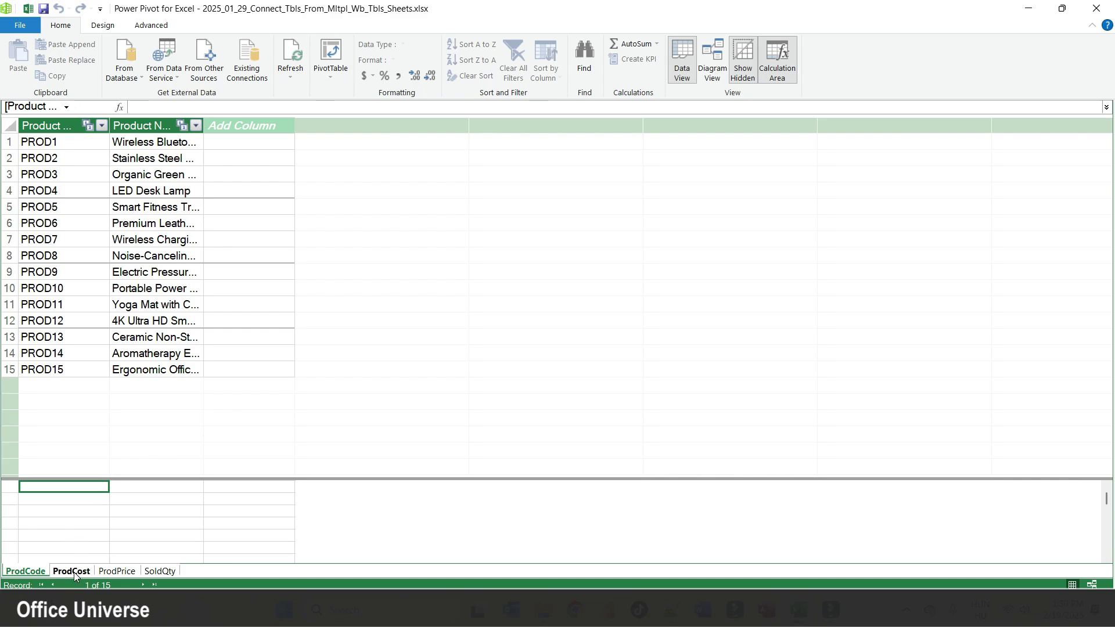
- Insert a PivotTable from the Power Pivot Data Model into the existing worksheet at cell C5
{"action": "left_click", "coordinate": [21, 575]}
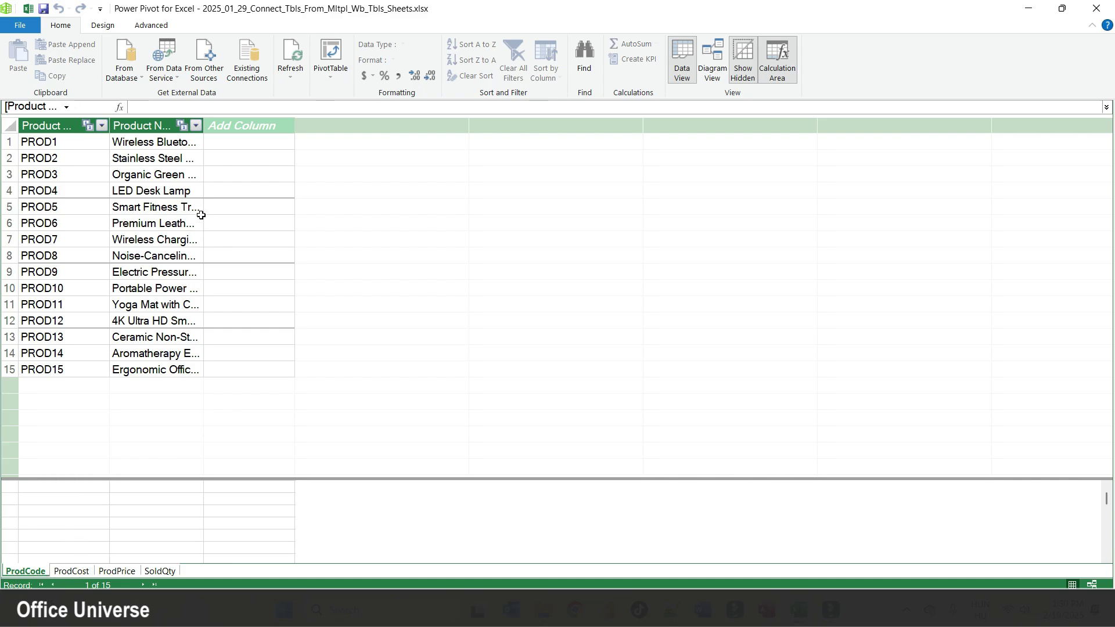
{"action": "left_click", "coordinate": [330, 70]}
{"action": "left_click", "coordinate": [334, 92]}
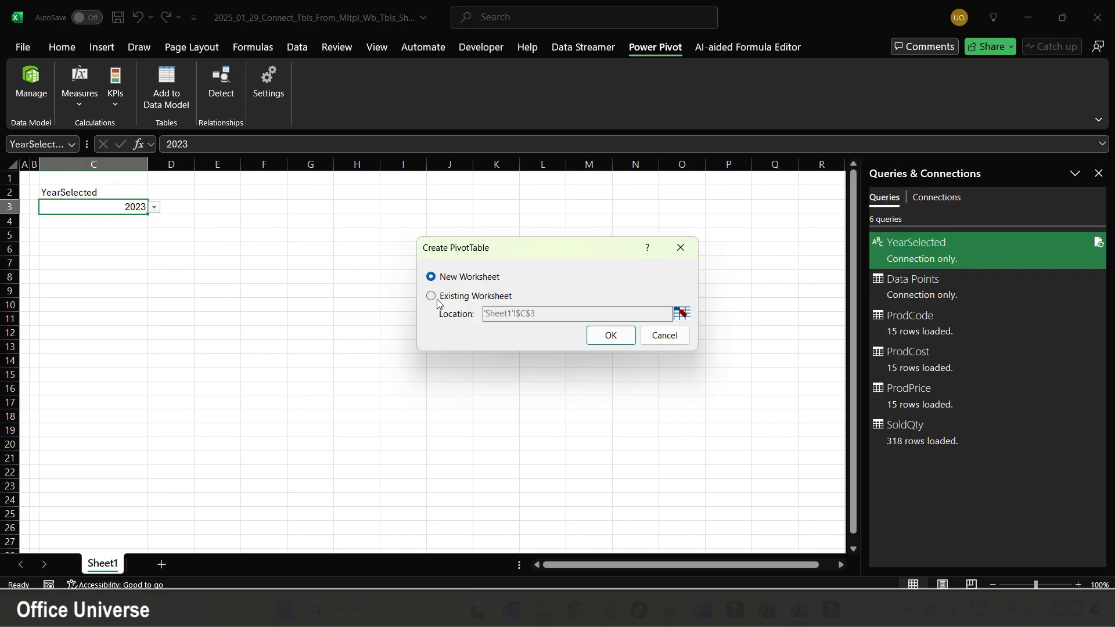
{"action": "left_click", "coordinate": [435, 298]}
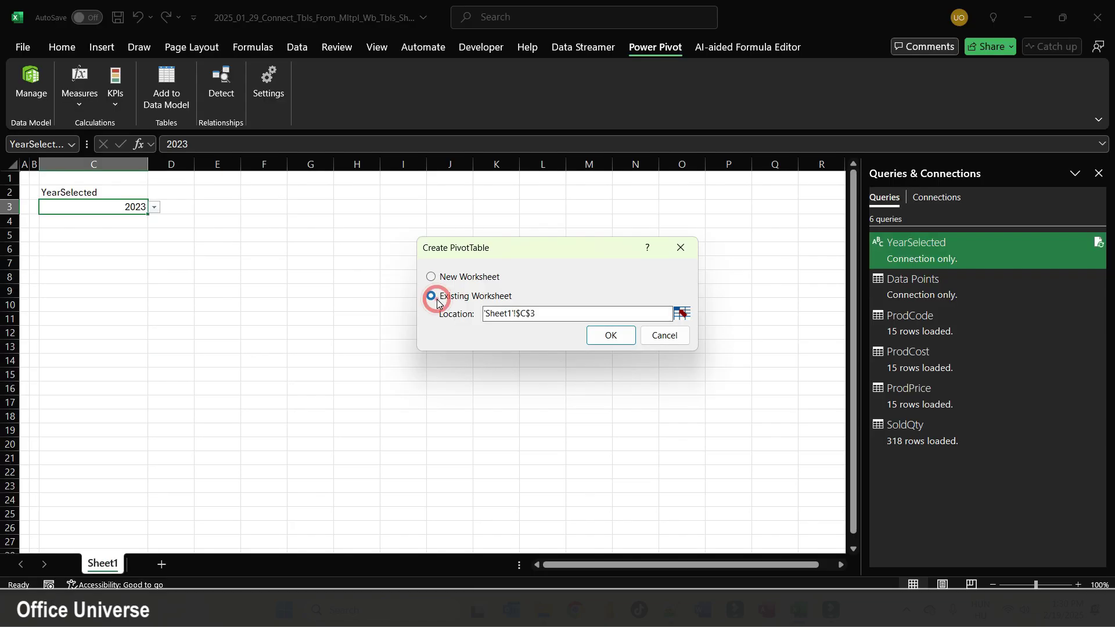
{"action": "left_click", "coordinate": [619, 336]}
- Add Product Code and Product Name from the ProdCode table to the PivotTable's rows, in that order
{"action": "left_click", "coordinate": [918, 276]}
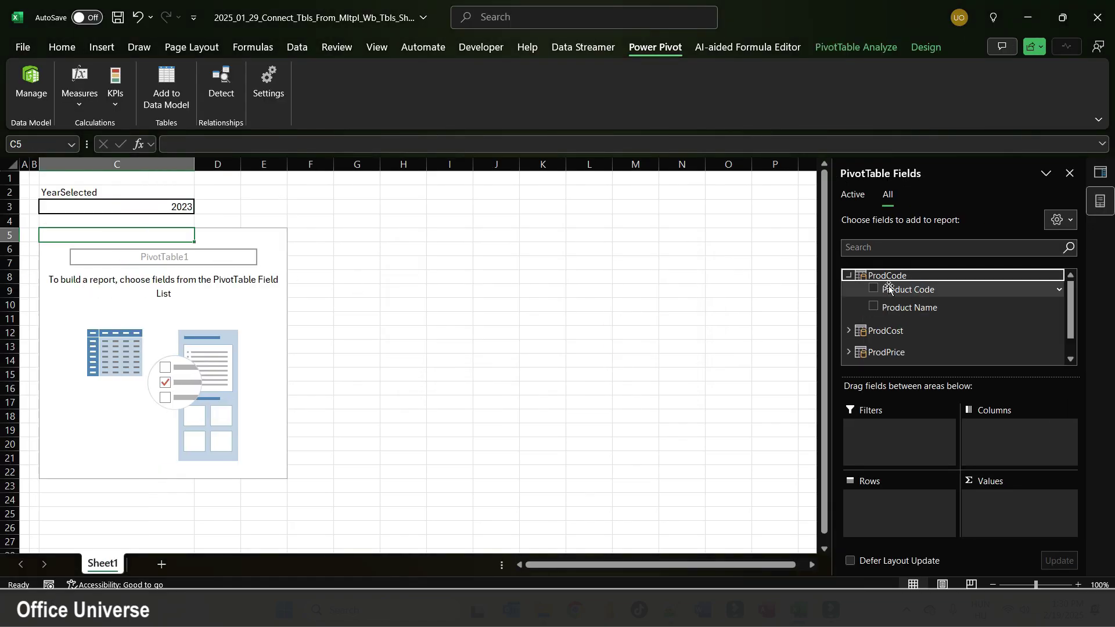
{"action": "left_click", "coordinate": [934, 293]}
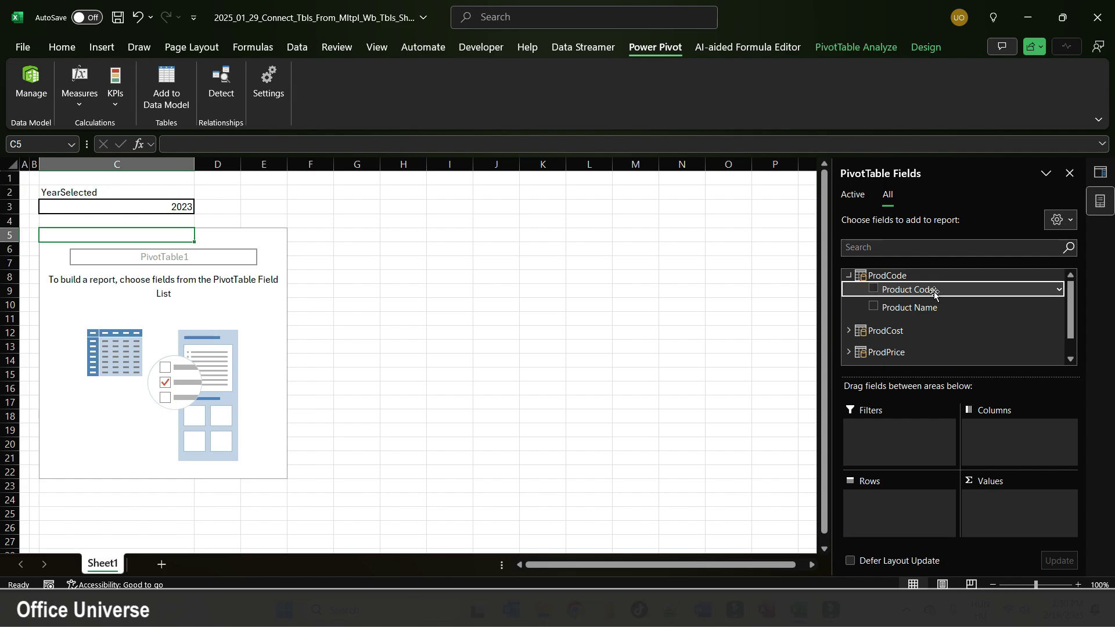
{"action": "left_click_drag", "start_coordinate": [934, 293], "coordinate": [898, 508]}
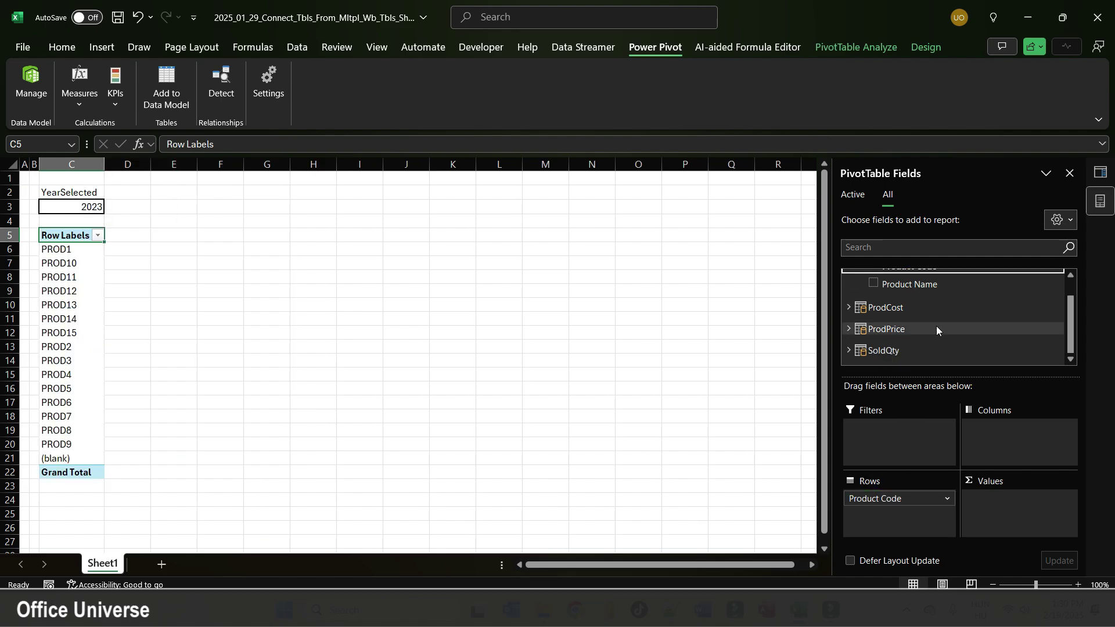
{"action": "left_click_drag", "start_coordinate": [941, 285], "coordinate": [919, 505]}
- Show the PivotTable in tabular form, without subtotals or blank lines between items
{"action": "left_click", "coordinate": [924, 49]}
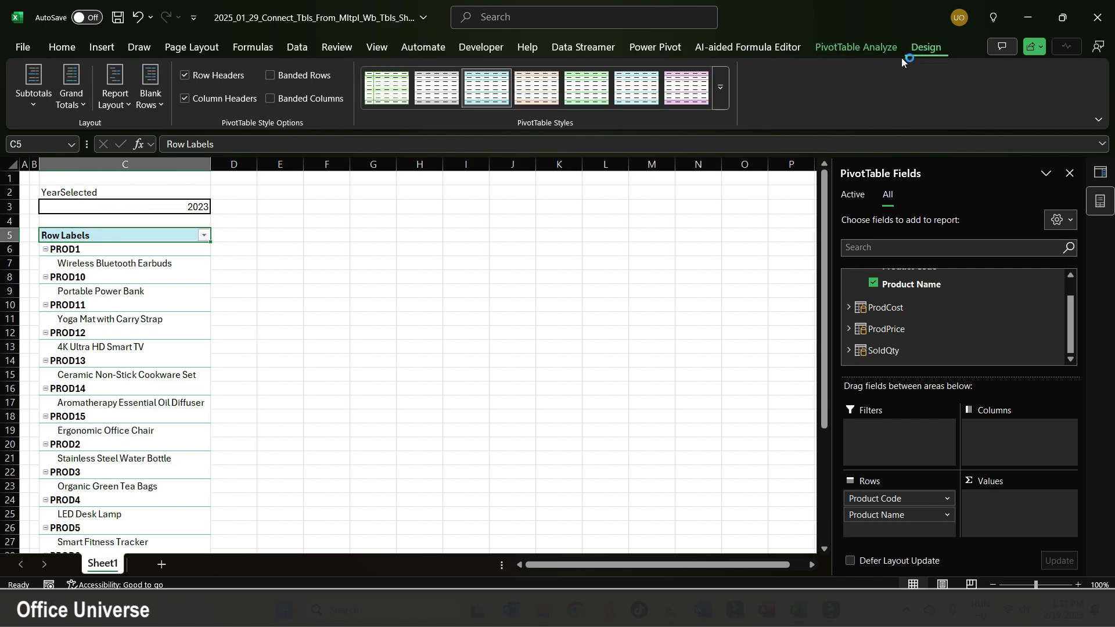
{"action": "left_click", "coordinate": [120, 102]}
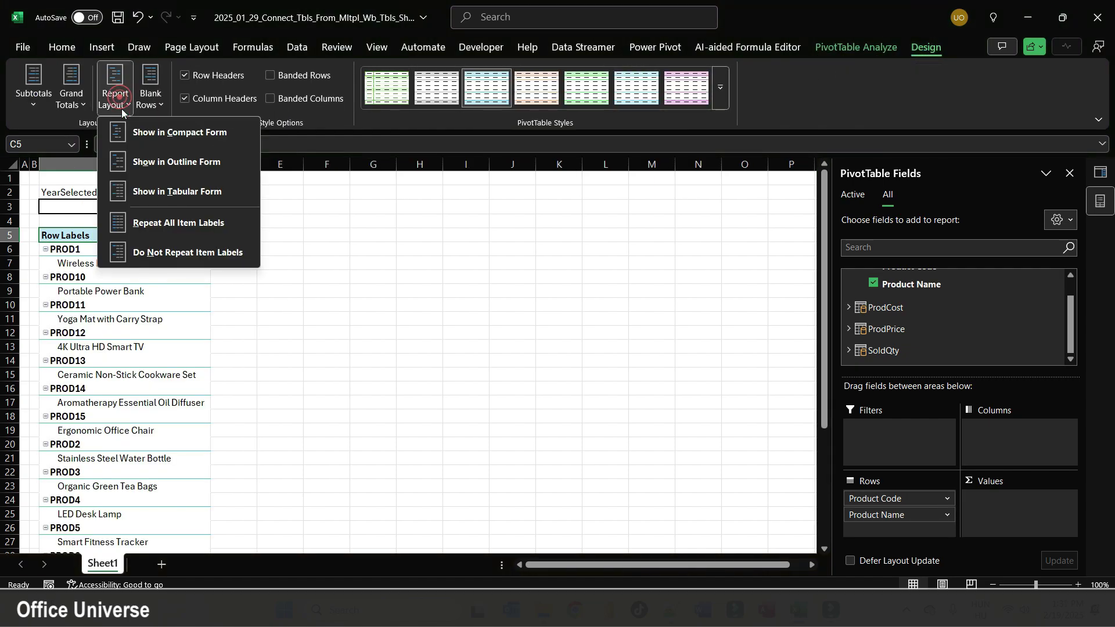
{"action": "left_click", "coordinate": [138, 182]}
{"action": "left_click", "coordinate": [34, 87]}
{"action": "left_click", "coordinate": [56, 125]}
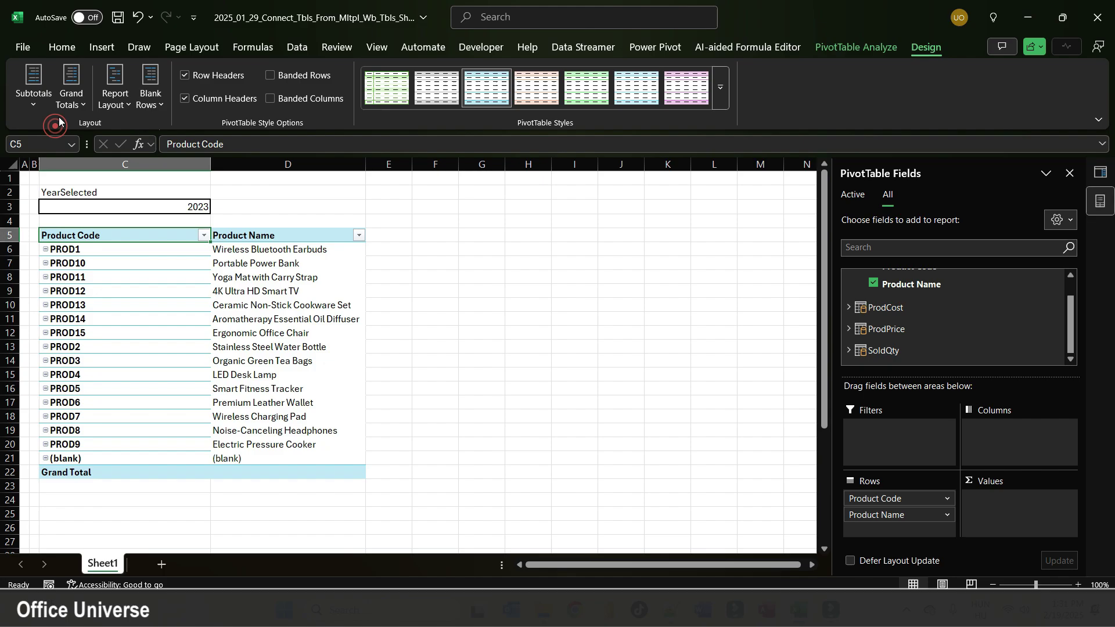
{"action": "left_click", "coordinate": [151, 87]}
{"action": "left_click", "coordinate": [184, 158]}
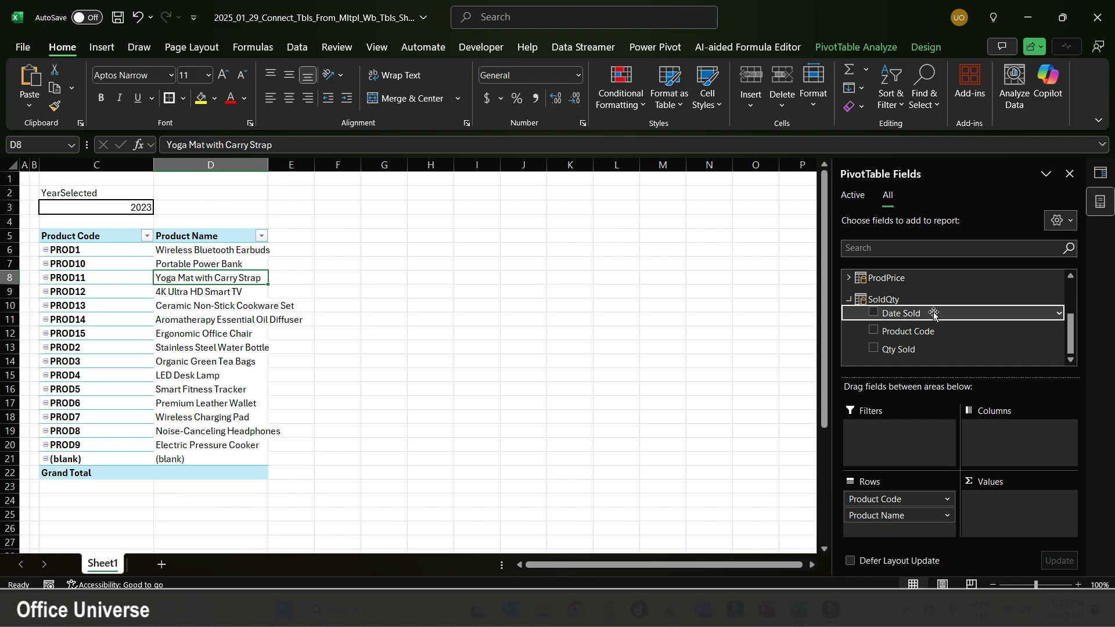
- Add SoldQty's Date Sold by month to the columns and the sum of Qty Sold to the values, closing the field list
{"action": "left_click_drag", "start_coordinate": [933, 314], "coordinate": [1005, 439]}
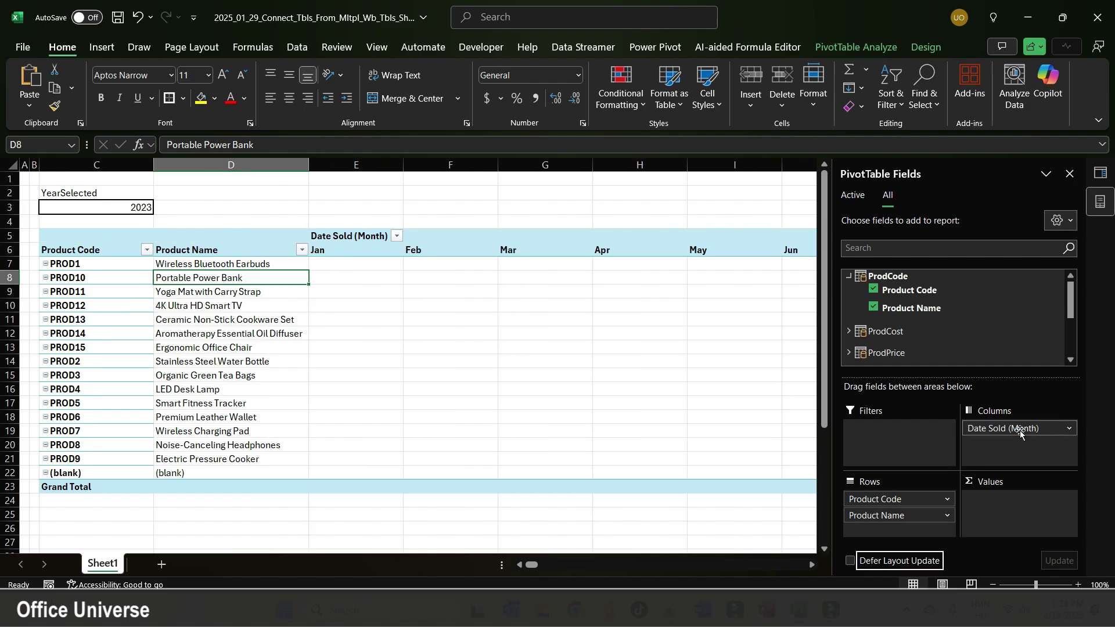
{"action": "scroll", "coordinate": [939, 350], "scroll_direction": "down", "scroll_amount": 3}
{"action": "left_click_drag", "start_coordinate": [902, 332], "coordinate": [998, 513]}
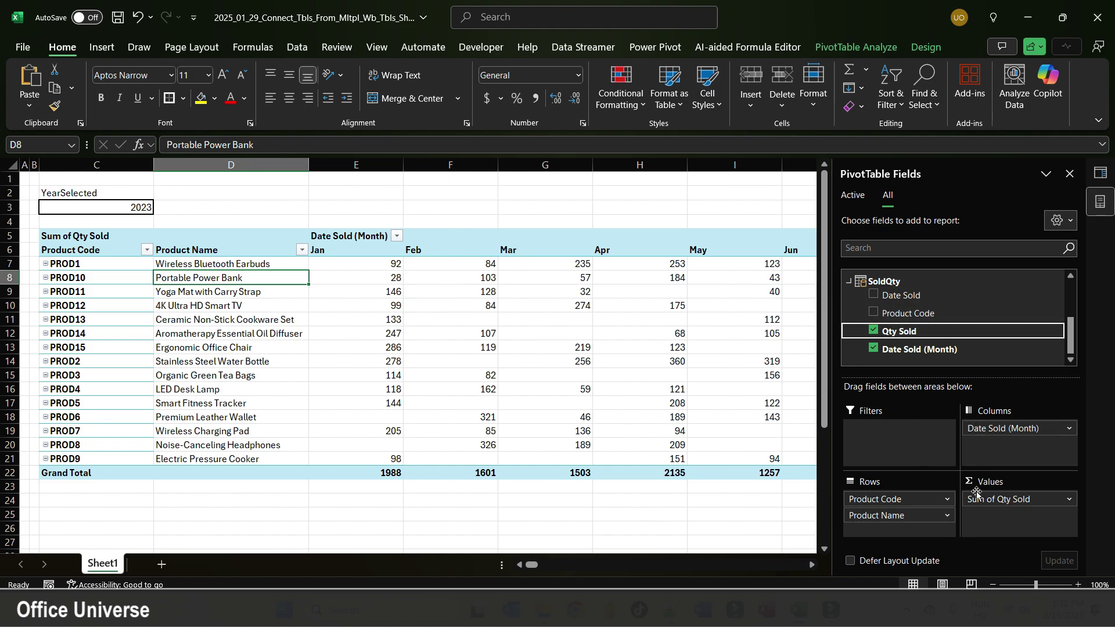
{"action": "left_click", "coordinate": [1071, 174]}
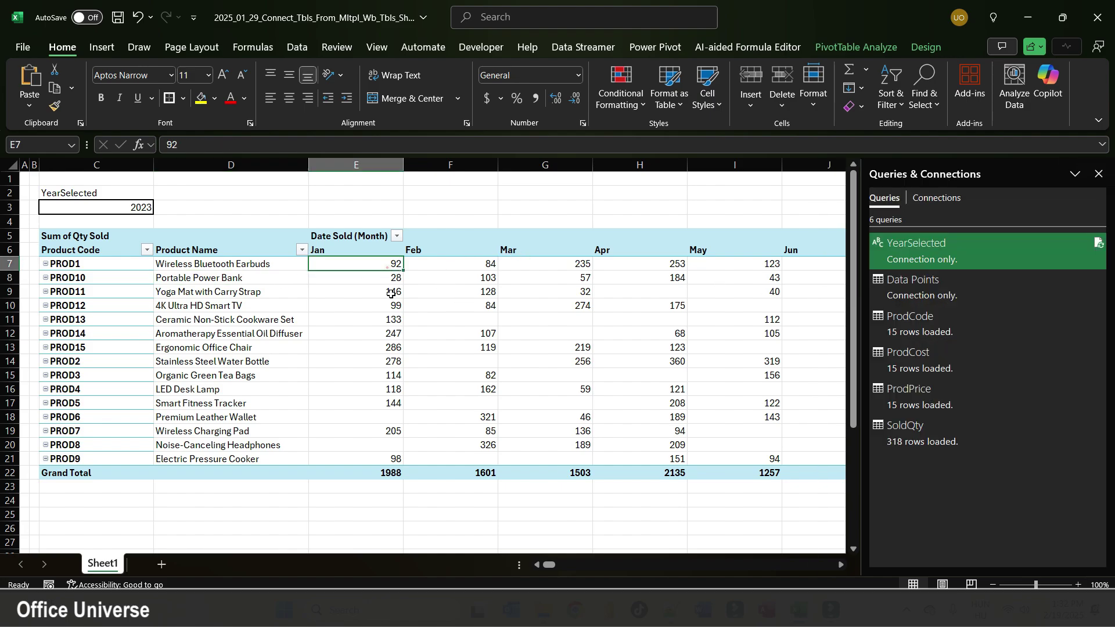
- Narrow the PivotTable's month columns and review the quantities sold per product and month
{"action": "left_click_drag", "start_coordinate": [387, 266], "coordinate": [647, 458]}
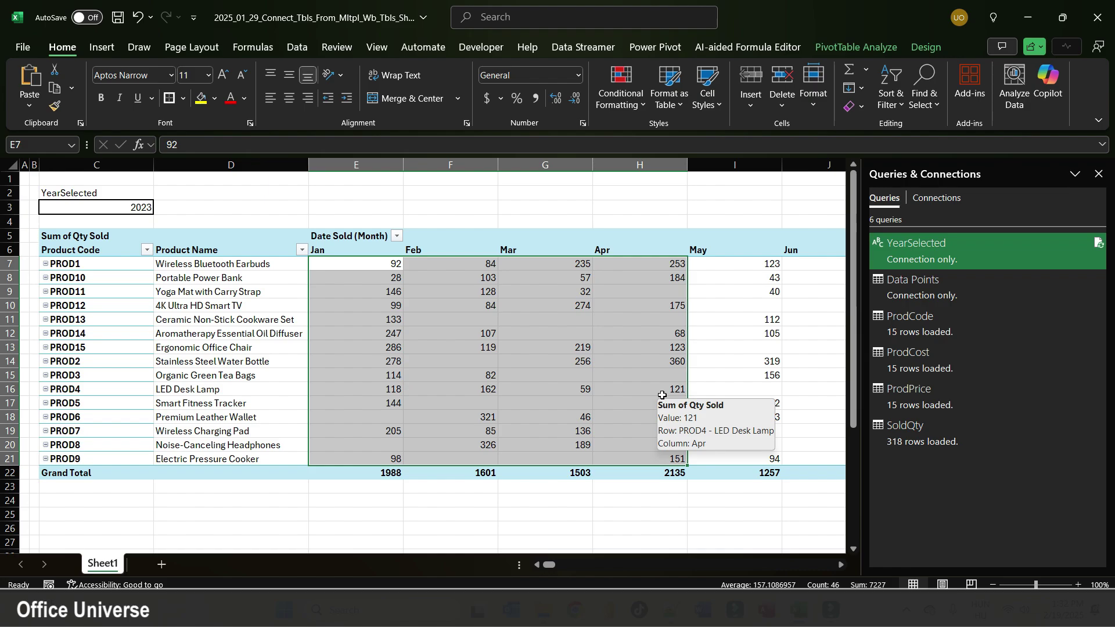
{"action": "left_click_drag", "start_coordinate": [332, 264], "coordinate": [714, 445]}
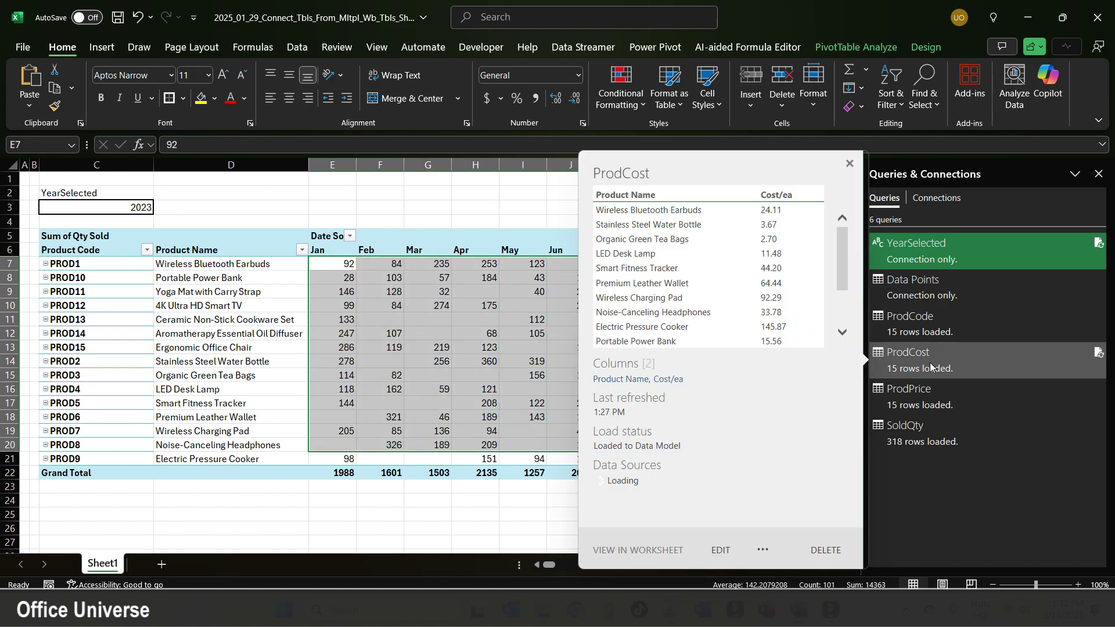
{"action": "left_click", "coordinate": [552, 310]}
{"action": "left_click", "coordinate": [552, 310]}
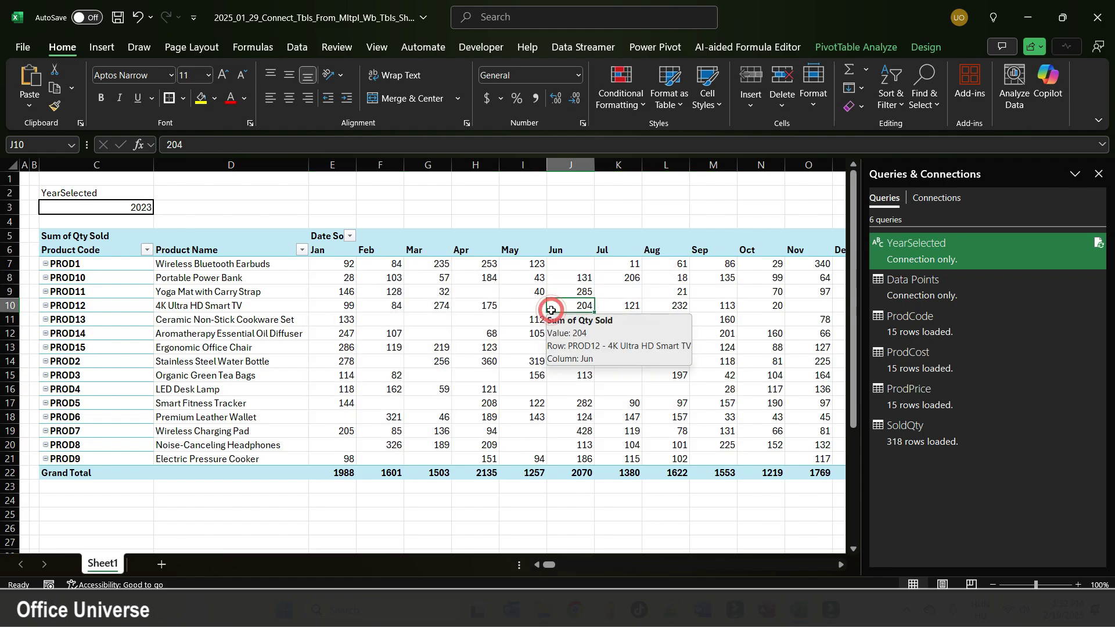
{"action": "left_click", "coordinate": [552, 291]}
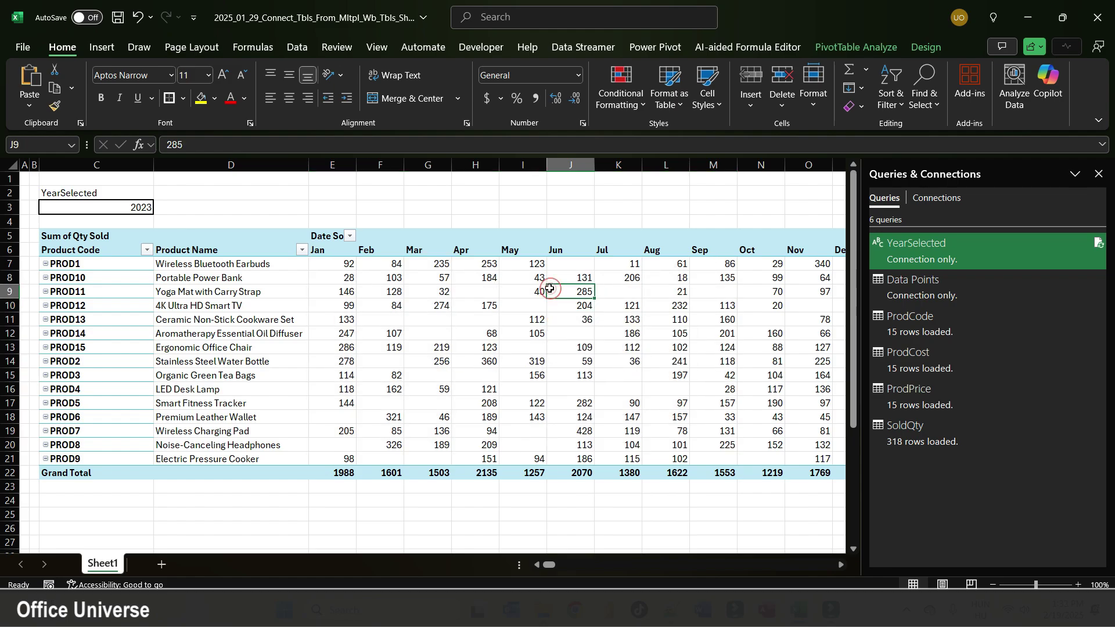
- Show the PivotTable field list again and collapse the SoldQty and ProdCode tables in it
{"action": "left_click", "coordinate": [855, 49]}
{"action": "left_click", "coordinate": [902, 87]}
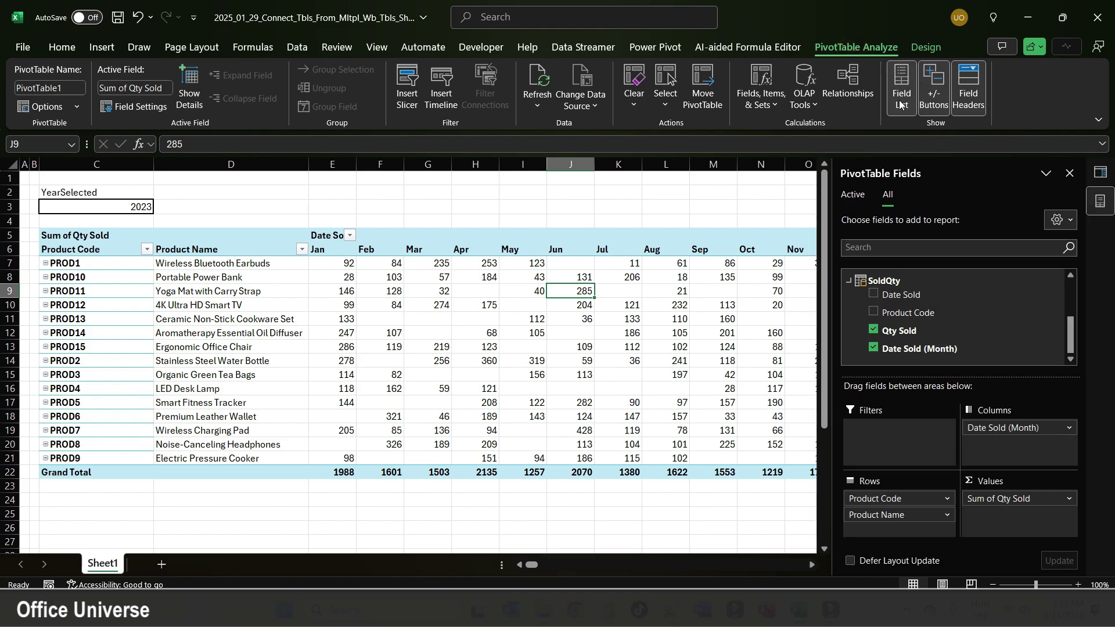
{"action": "scroll", "coordinate": [901, 313], "scroll_direction": "up", "scroll_amount": 3}
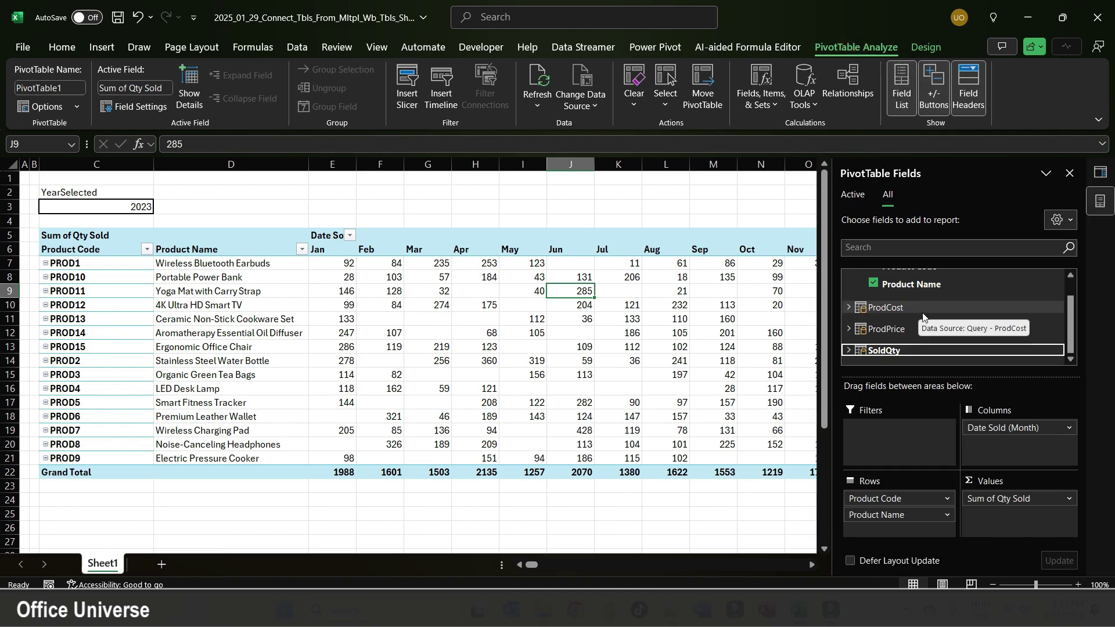
{"action": "scroll", "coordinate": [924, 314], "scroll_direction": "down", "scroll_amount": 1}
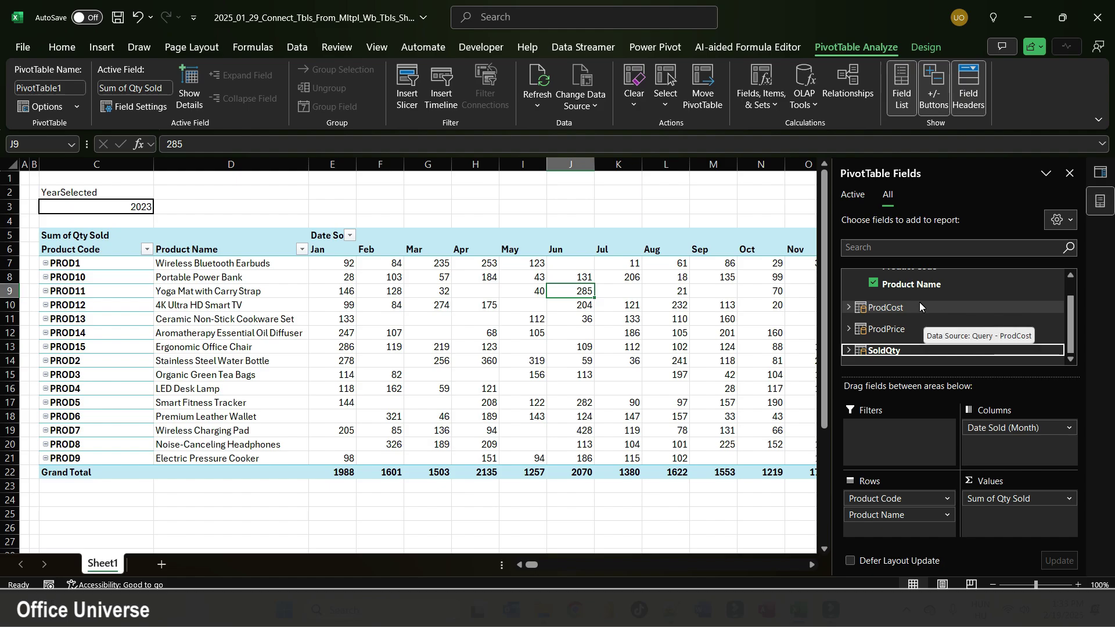
{"action": "scroll", "coordinate": [922, 308], "scroll_direction": "up", "scroll_amount": 1}
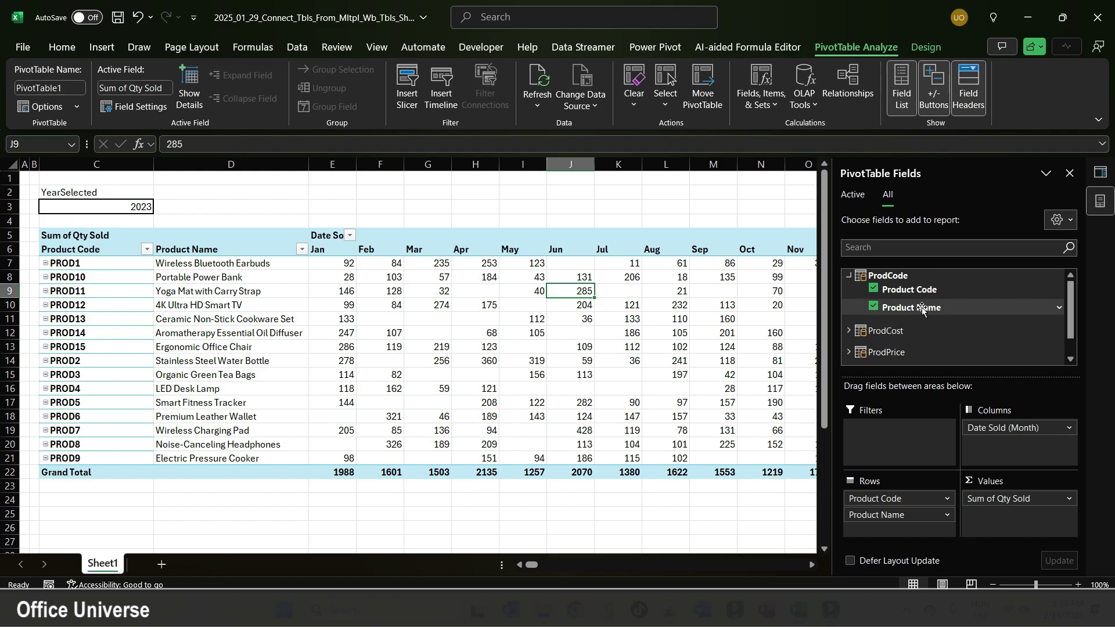
{"action": "left_click", "coordinate": [901, 276]}
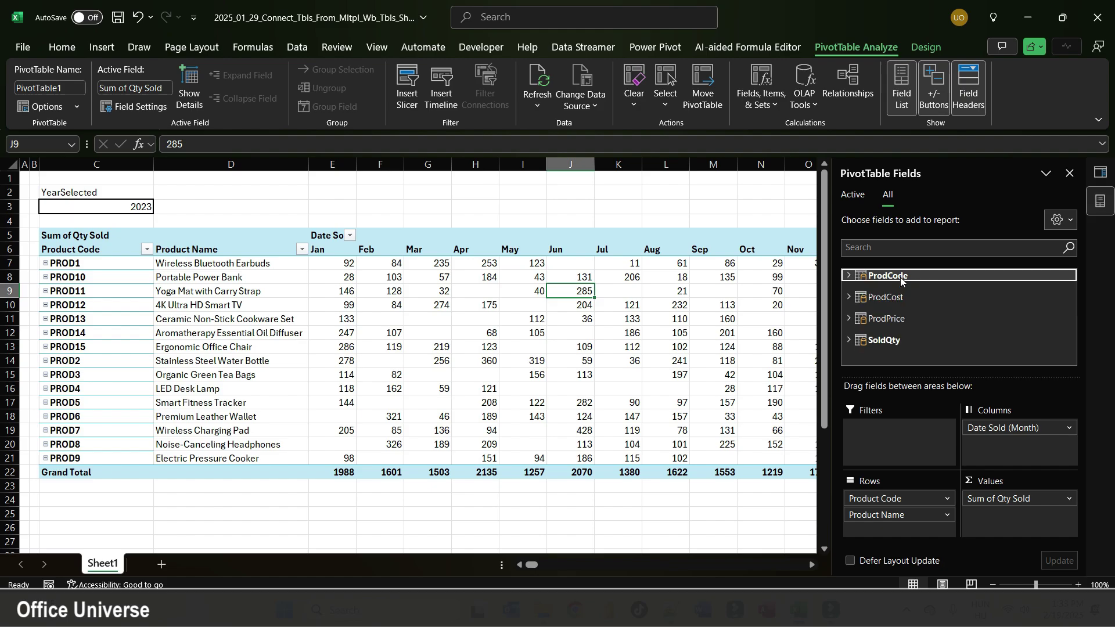
- Start a new measure in the ProdCode table and name it Profit$$$
{"action": "right_click", "coordinate": [901, 276]}
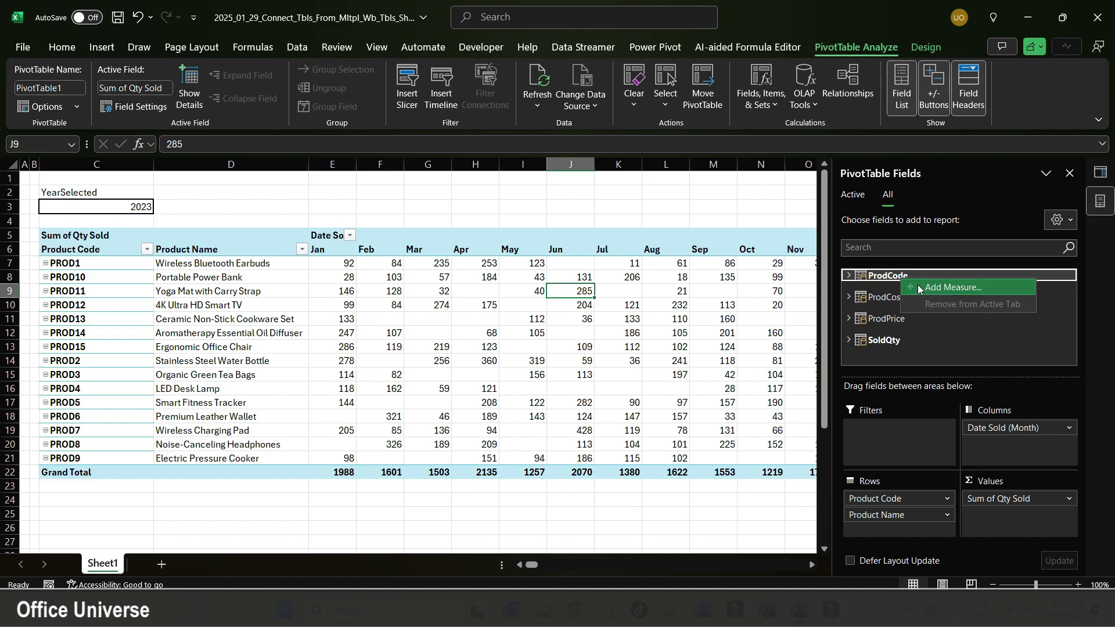
{"action": "left_click", "coordinate": [922, 287]}
{"action": "left_click", "coordinate": [587, 238]}
{"action": "type", "text": "Prof"}
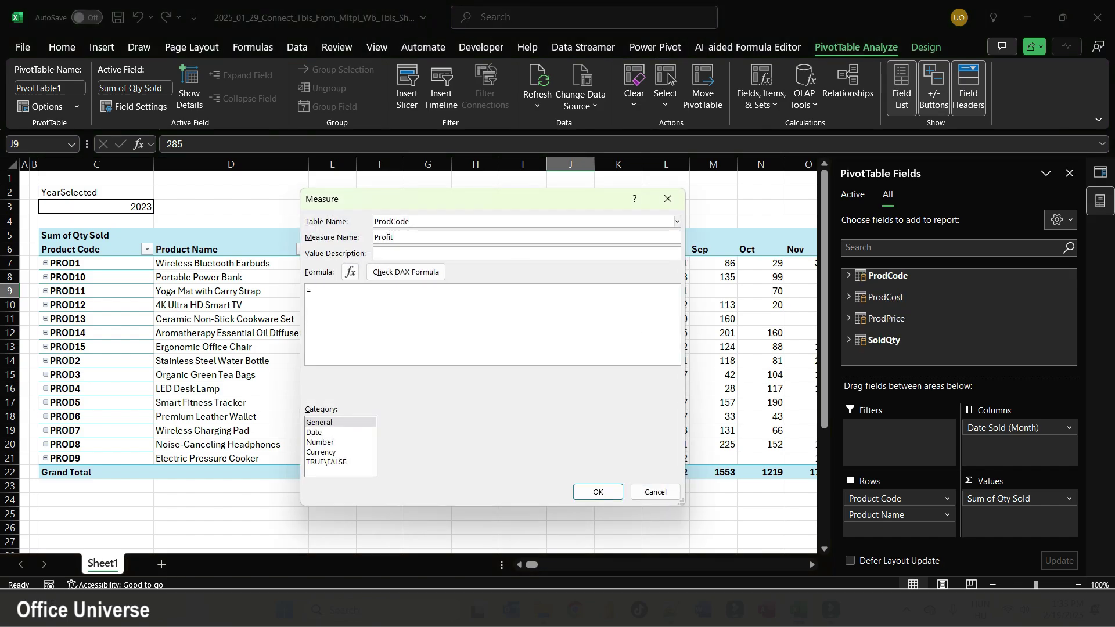
{"action": "type", "text": "it$$$"}
- Begin the measure formula on a new line with VAR CostEa = LOOKUPVALUE, using ProdCost[Cost/ea] as the result column
{"action": "left_click", "coordinate": [423, 296]}
{"action": "key", "text": "Return"}
{"action": "type", "text": "VAR"}
{"action": "type", "text": "CostEa"}
{"action": "type", "text": "= LOO"}
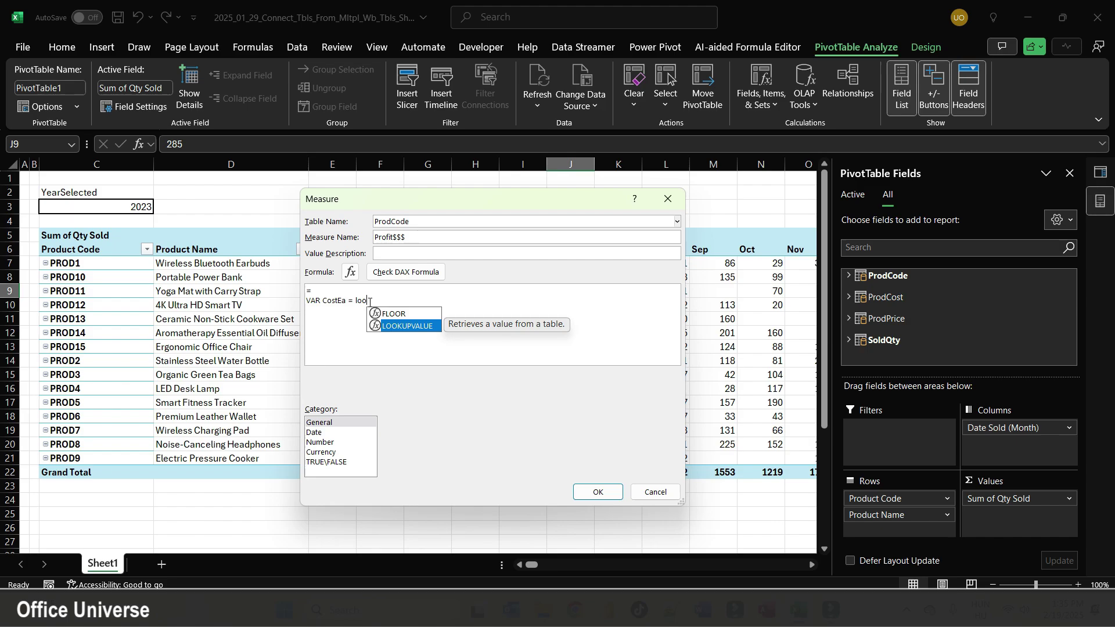
{"action": "key", "text": "Tab"}
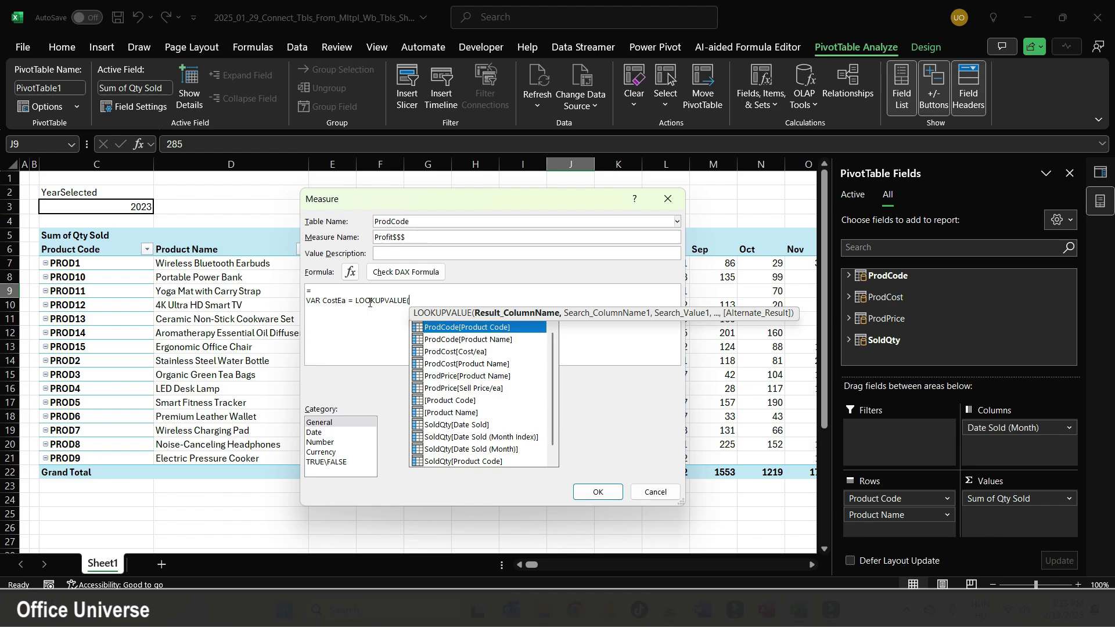
{"action": "type", "text": "cost"}
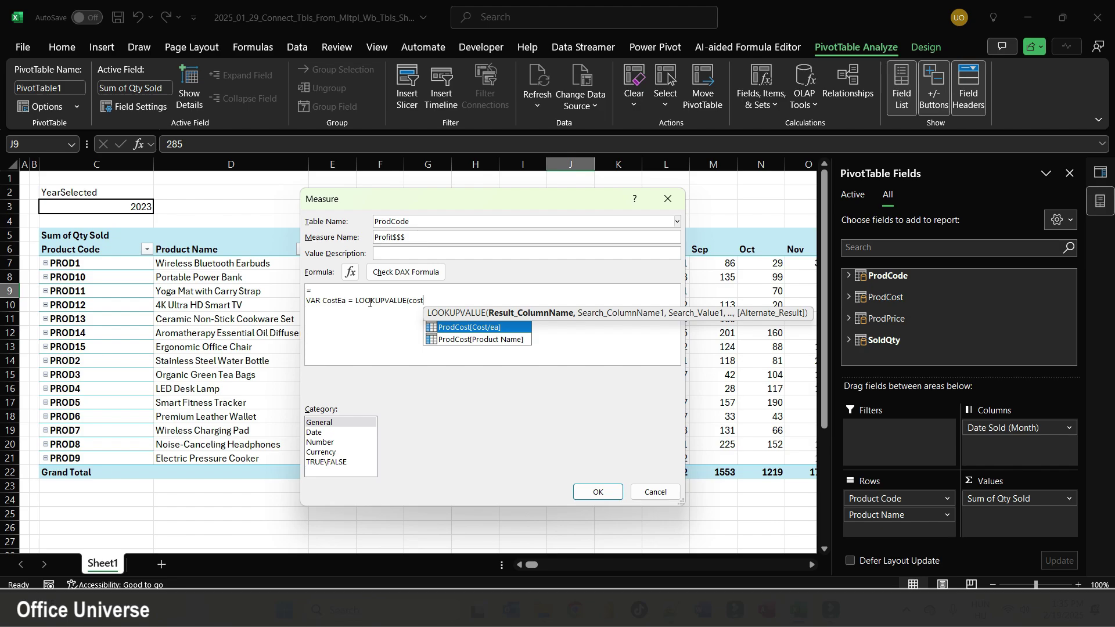
{"action": "key", "text": "Tab"}
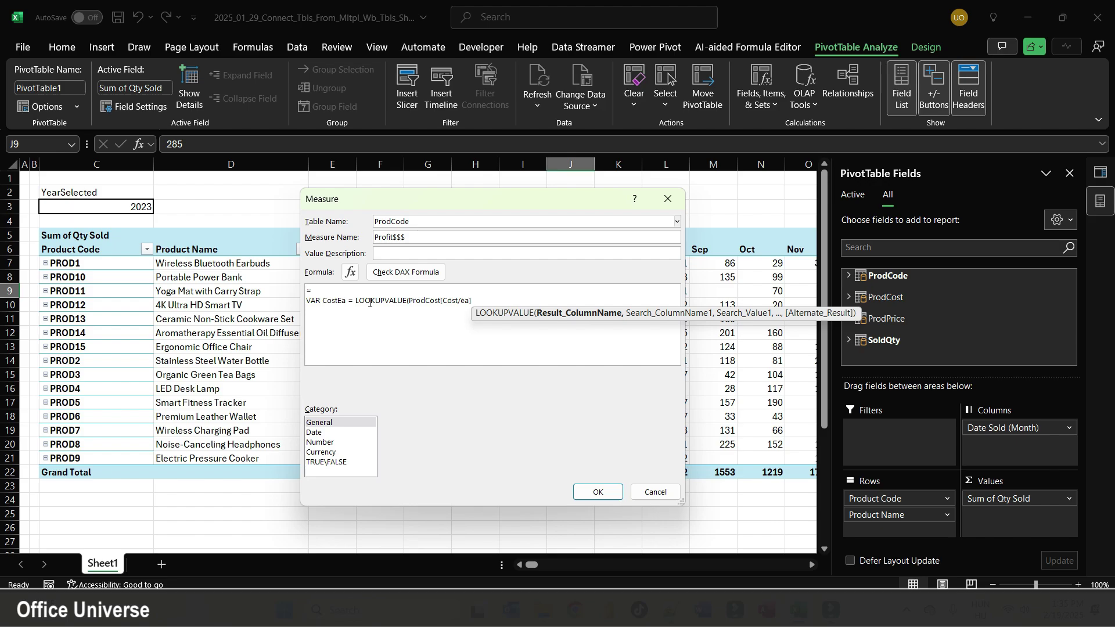
- Give LOOKUPVALUE ProdCost[Product Name] as its search column
{"action": "type", "text": ","}
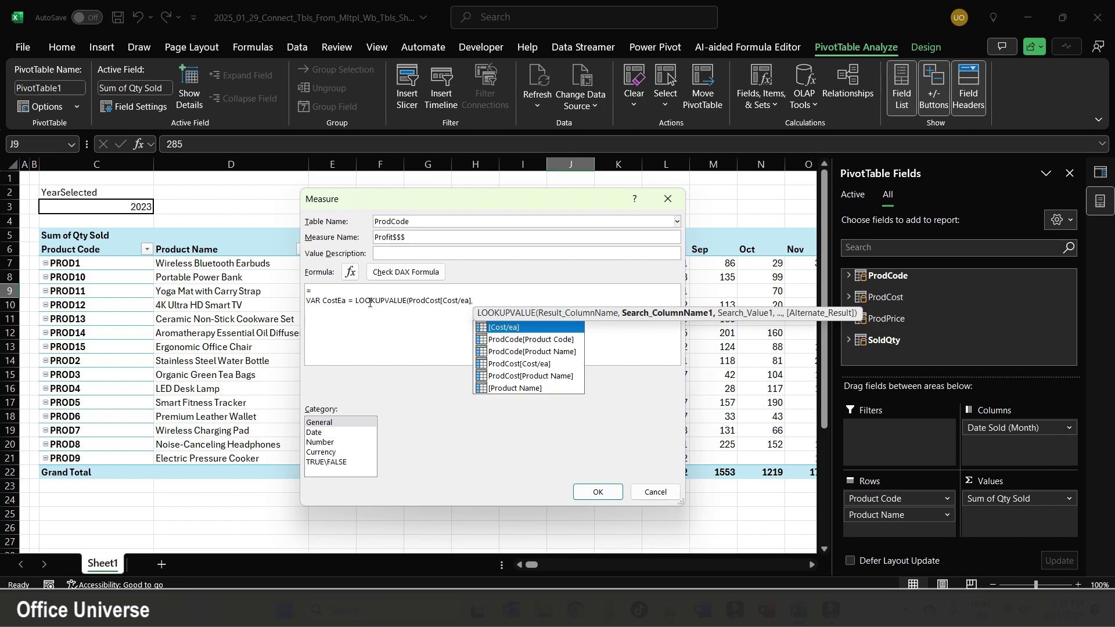
{"action": "key", "text": "Down"}
{"action": "key", "text": "Down"}
{"action": "key", "text": "Down"}
{"action": "key", "text": "Down"}
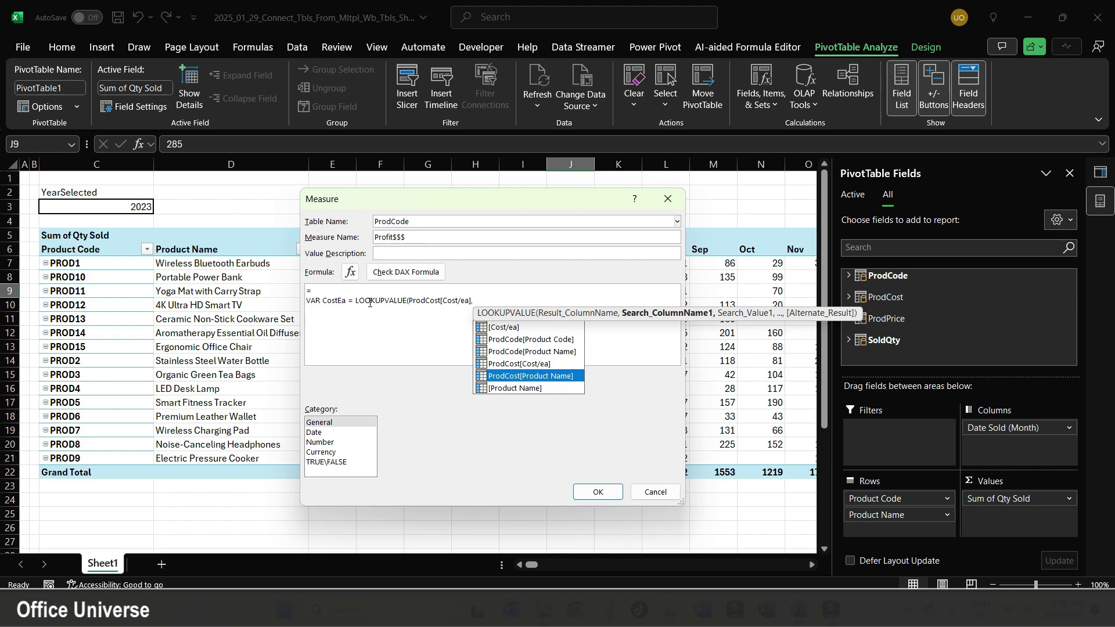
{"action": "key", "text": "Tab"}
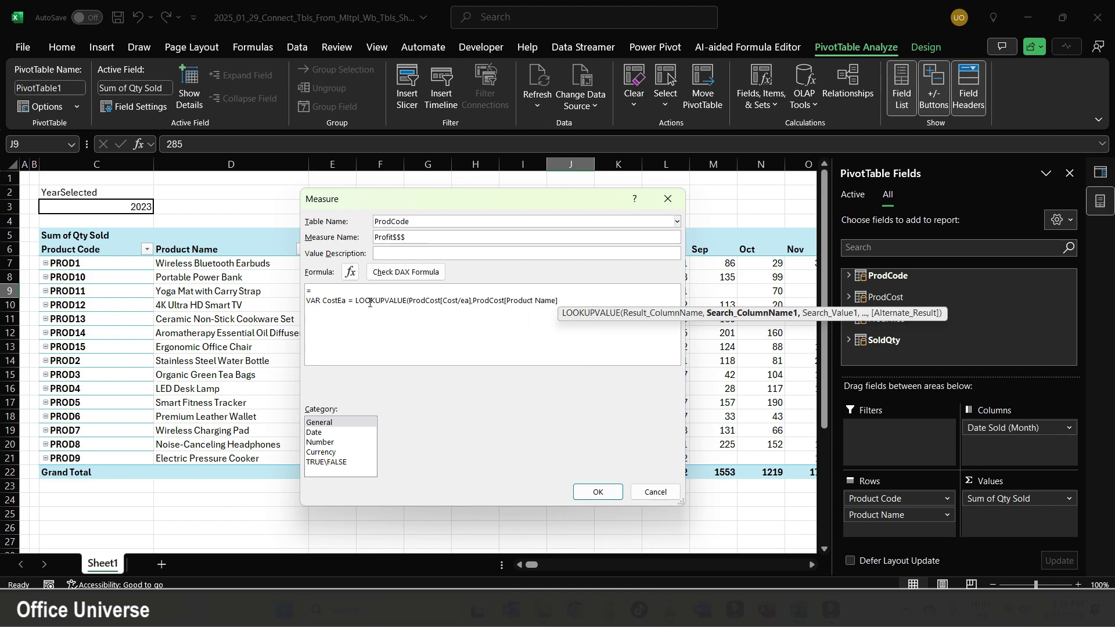
- Complete the CostEa LOOKUPVALUE with SELECTEDVALUE(ProdCode[Product Name]) as its search value and close both functions
{"action": "type", "text": ","}
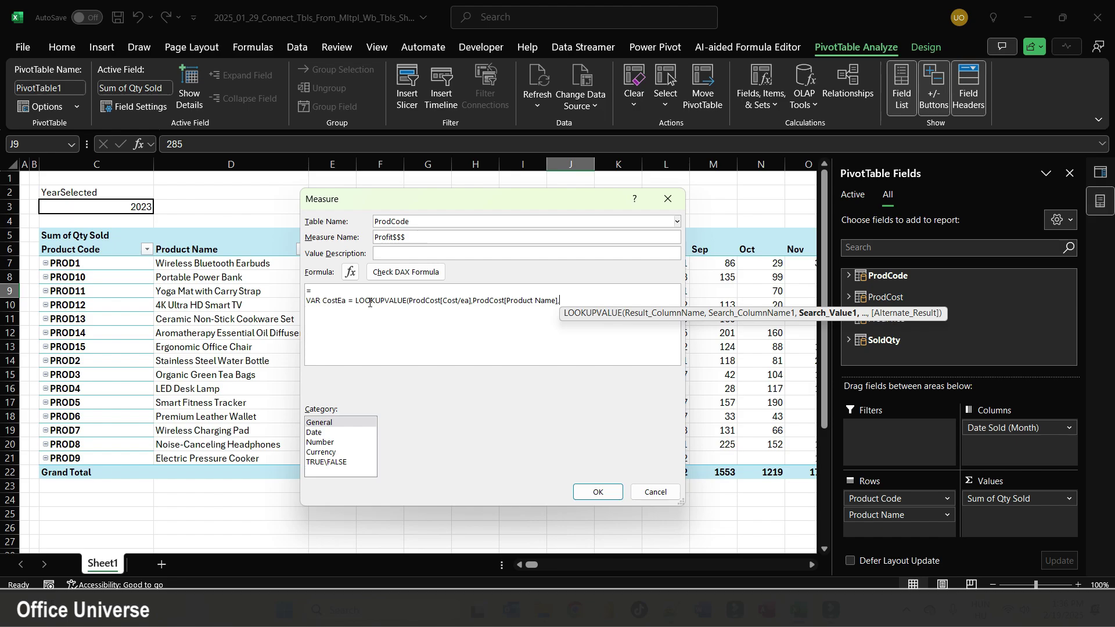
{"action": "type", "text": "SELECTEDVALUE("}
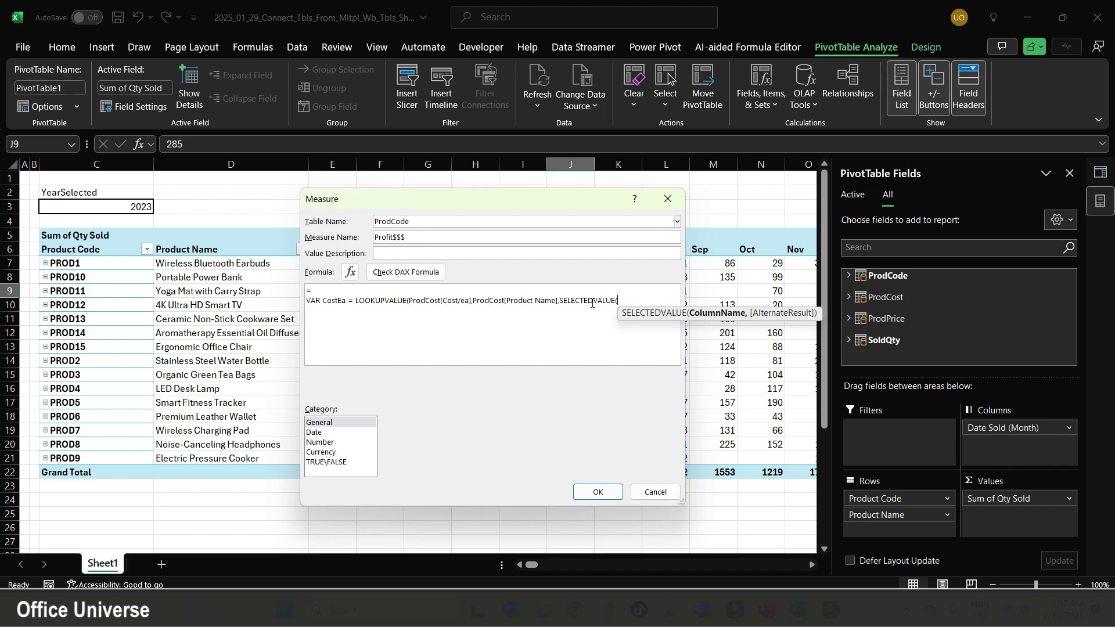
{"action": "type", "text": "name"}
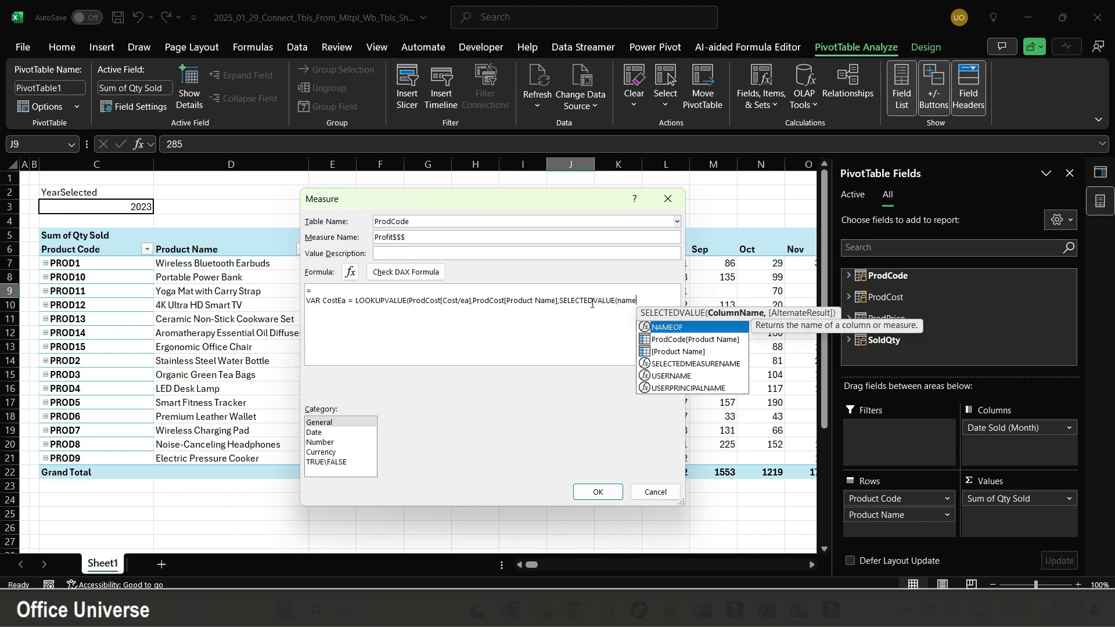
{"action": "key", "text": "Down"}
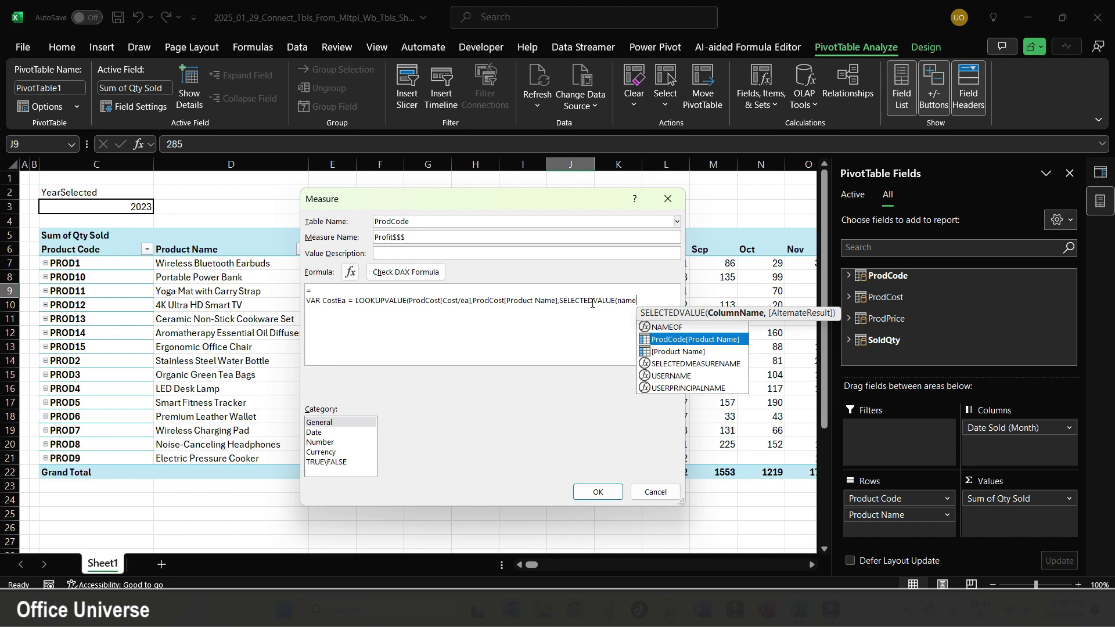
{"action": "key", "text": "Tab"}
{"action": "type", "text": "))  "}
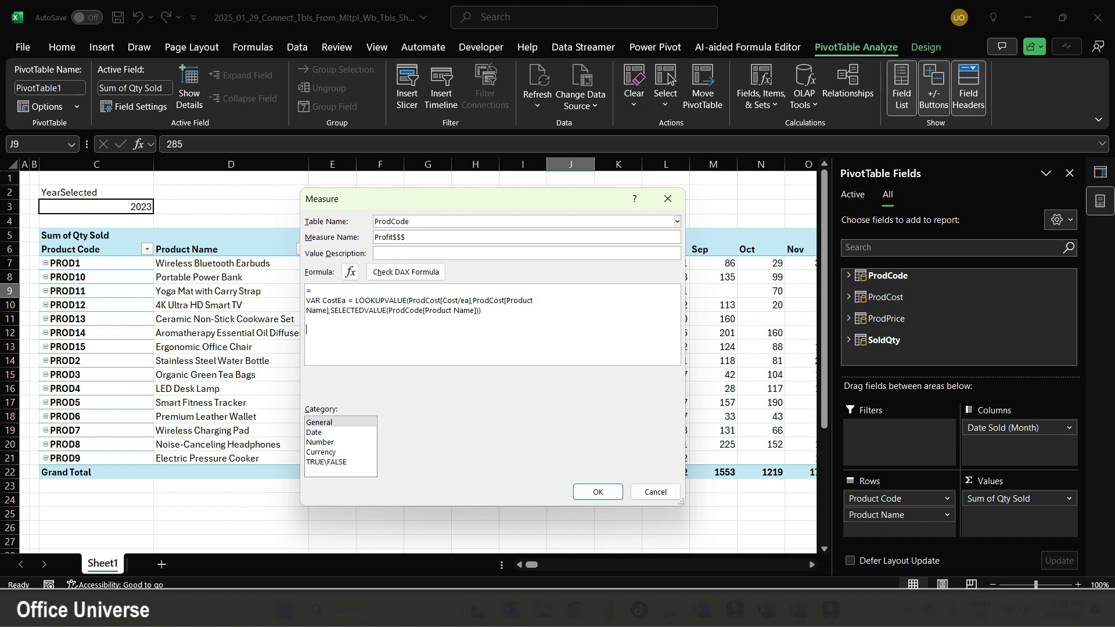
- Add VAR PriceEa = LOOKUPVALUE with ProdPrice[Sell Price/ea] as the result column and ProdPrice[Product Name] as the search column
{"action": "type", "text": "VAR"}
{"action": "type", "text": "PriceEa"}
{"action": "type", "text": "= look"}
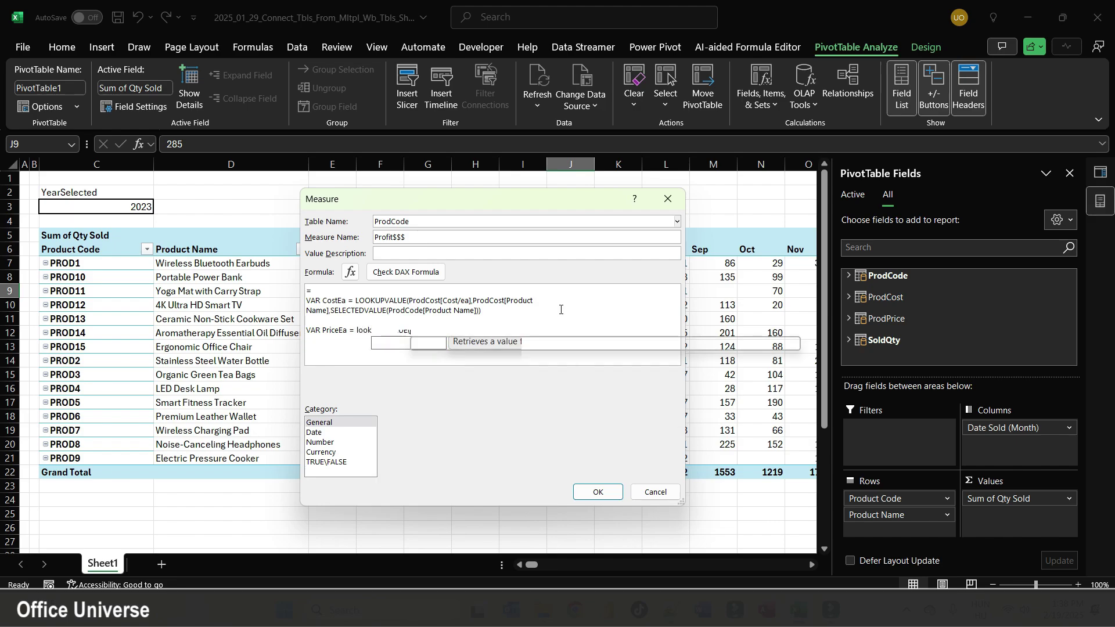
{"action": "key", "text": "Tab"}
{"action": "type", "text": "price"}
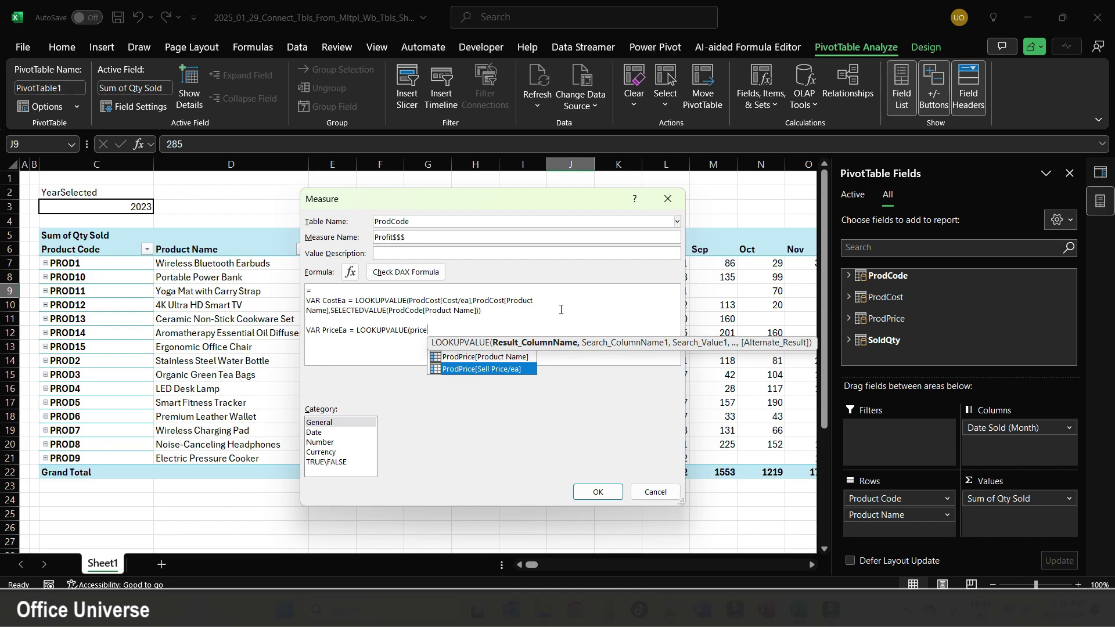
{"action": "key", "text": "Tab"}
{"action": "type", "text": ","}
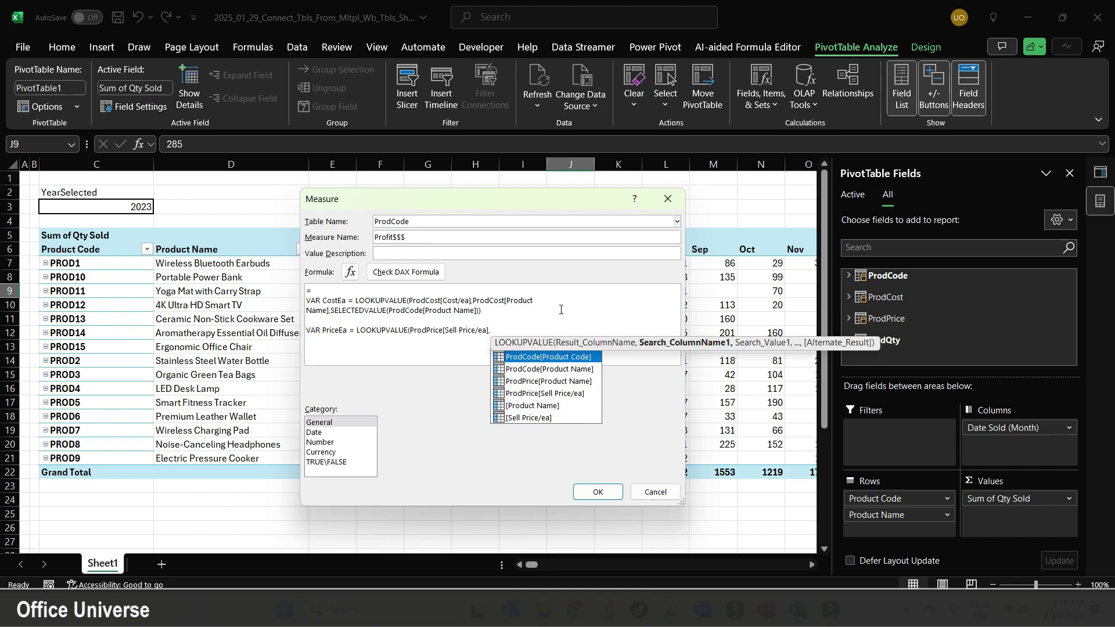
{"action": "key", "text": "Down"}
{"action": "key", "text": "Down"}
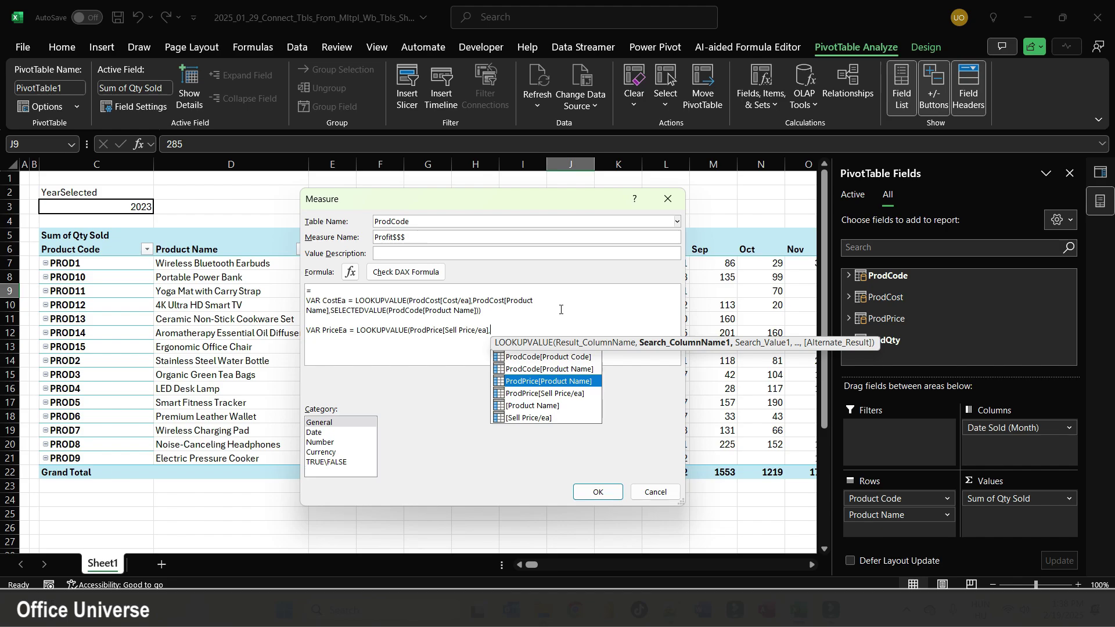
{"action": "key", "text": "Tab"}
- Finish the PriceEa lookup with SELECTEDVALUE(ProdCode[Product Name]) as its search value and close both functions
{"action": "type", "text": ",sele"}
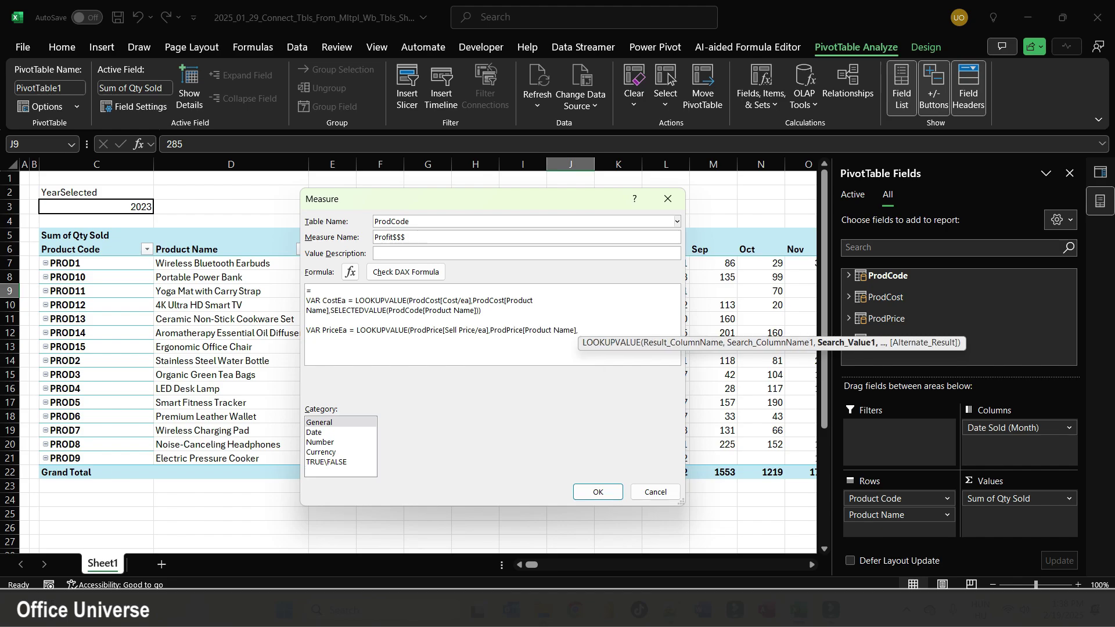
{"action": "key", "text": "Down"}
{"action": "key", "text": "Down"}
{"action": "key", "text": "Down"}
{"action": "key", "text": "Down"}
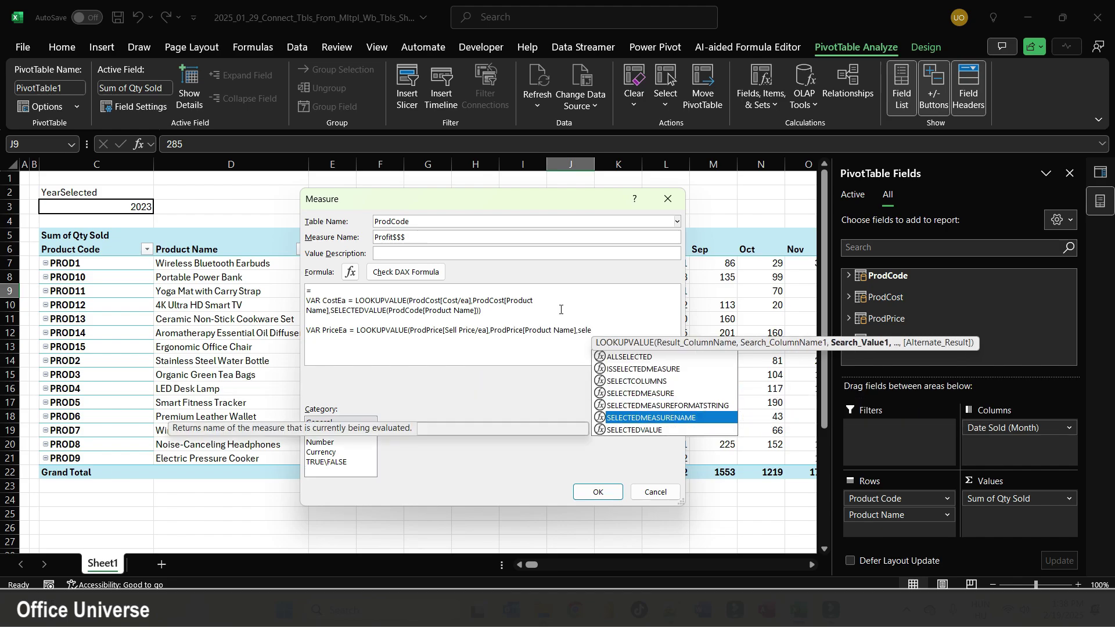
{"action": "key", "text": "Tab"}
{"action": "type", "text": "(prod"}
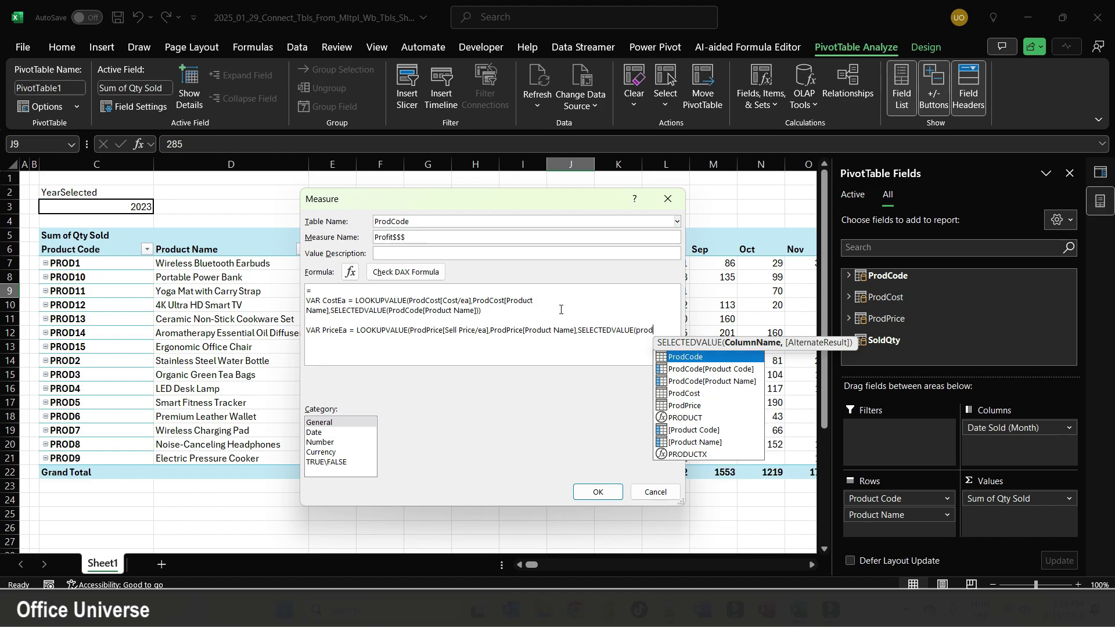
{"action": "key", "text": "Down"}
{"action": "key", "text": "Down"}
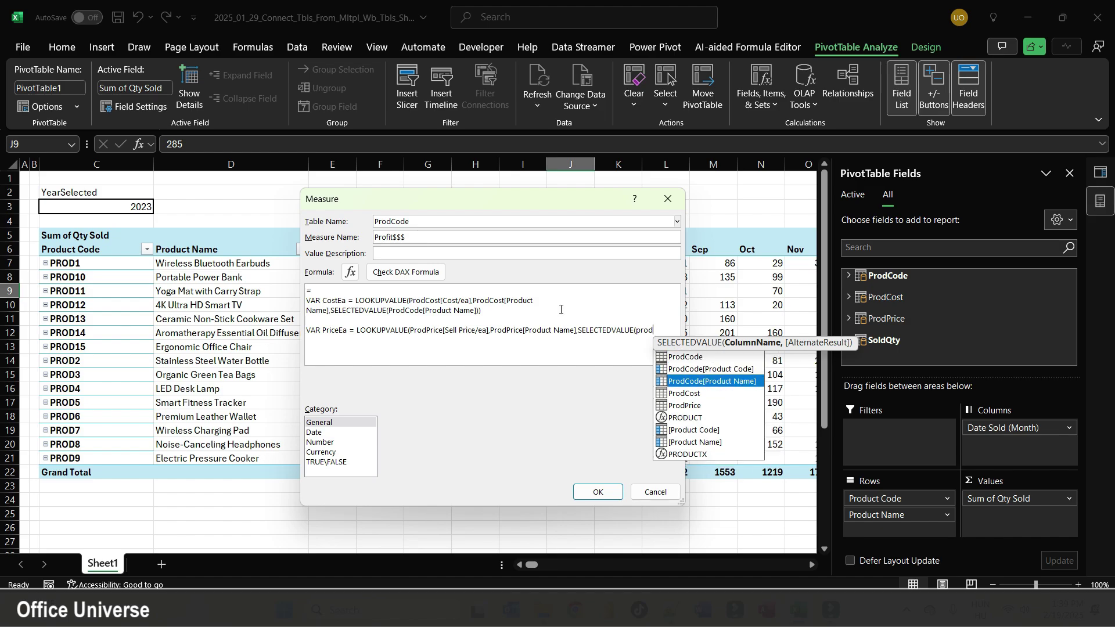
{"action": "key", "text": "Tab"}
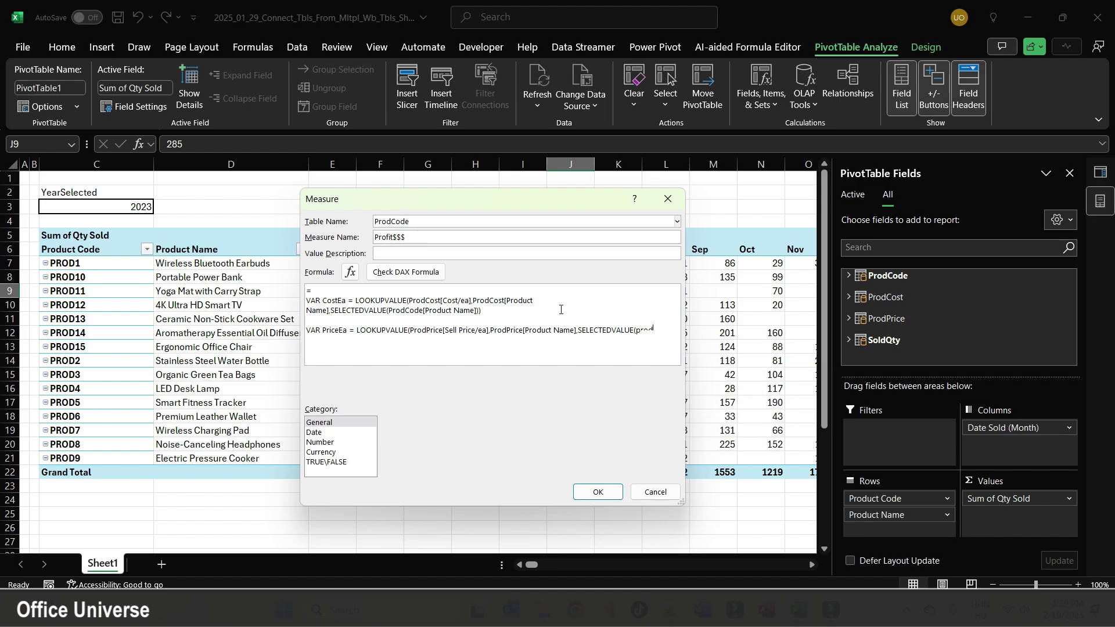
{"action": "type", "text": "))"}
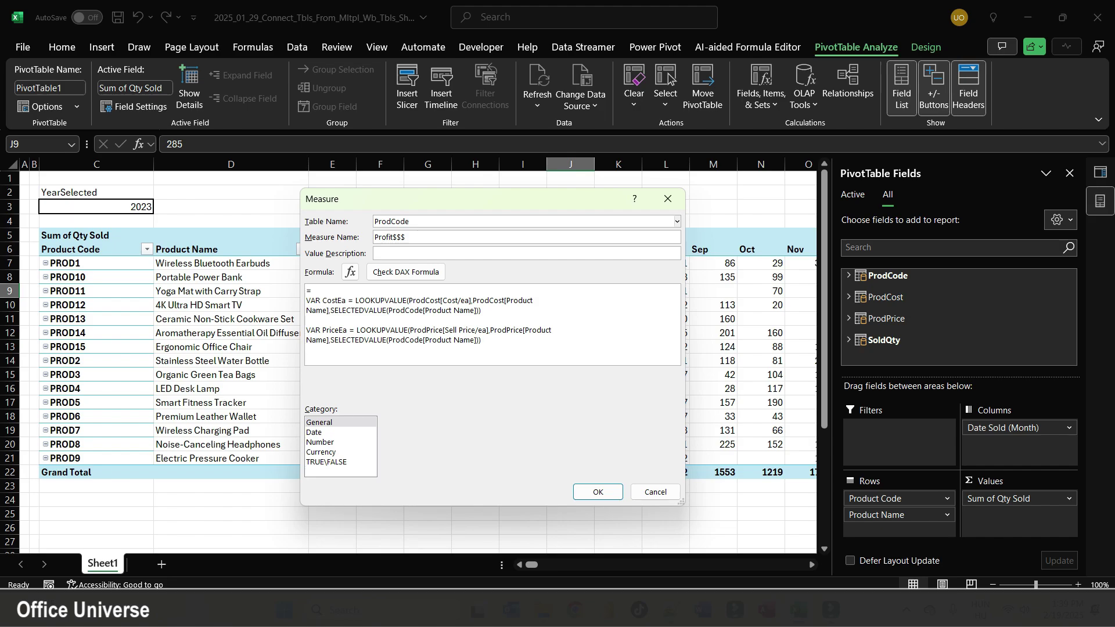
- Below a blank line, add the variable VAR QtySold = SUM(SoldQty[Date Sold]) to the measure formula
{"action": "key", "text": "Return"}
{"action": "key", "text": "Return"}
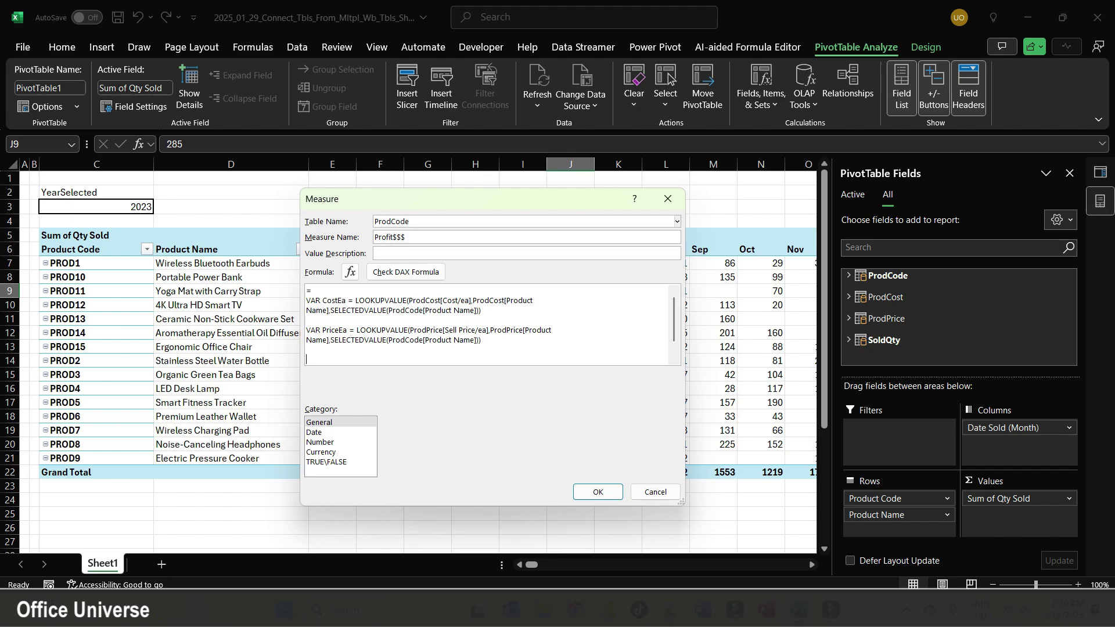
{"action": "type", "text": "VAR QtySold = SUM"}
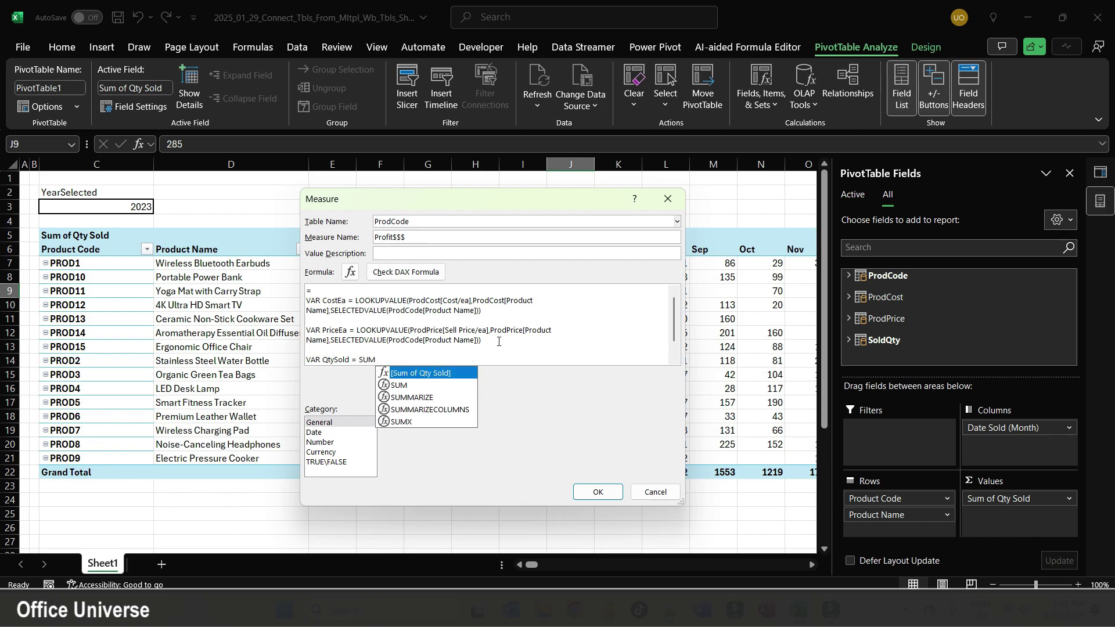
{"action": "type", "text": "(Sold"}
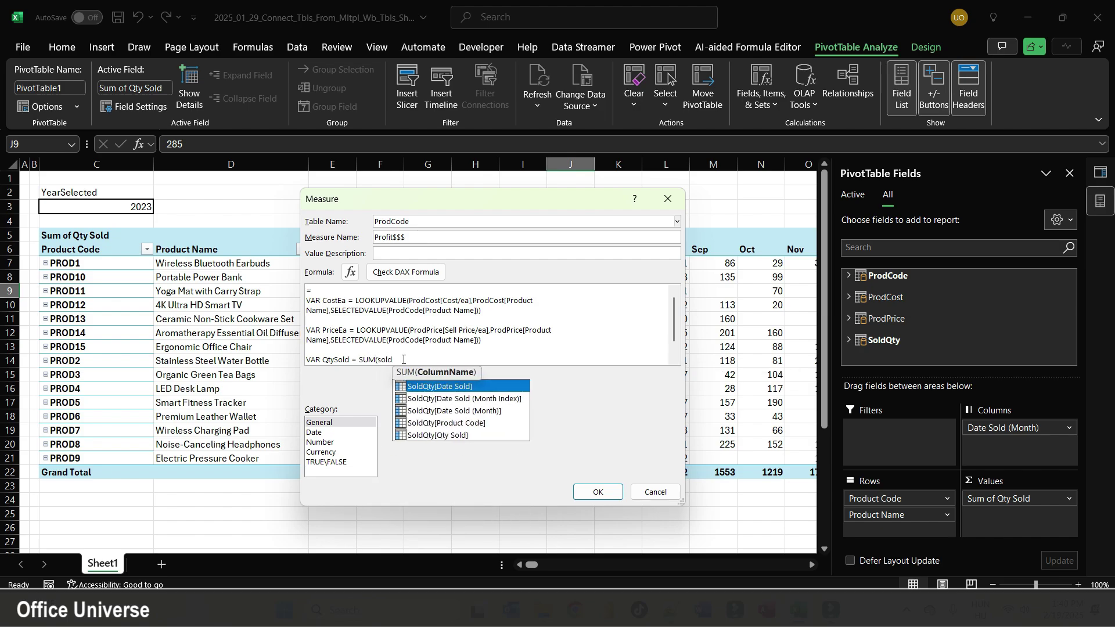
{"action": "key", "text": "Tab"}
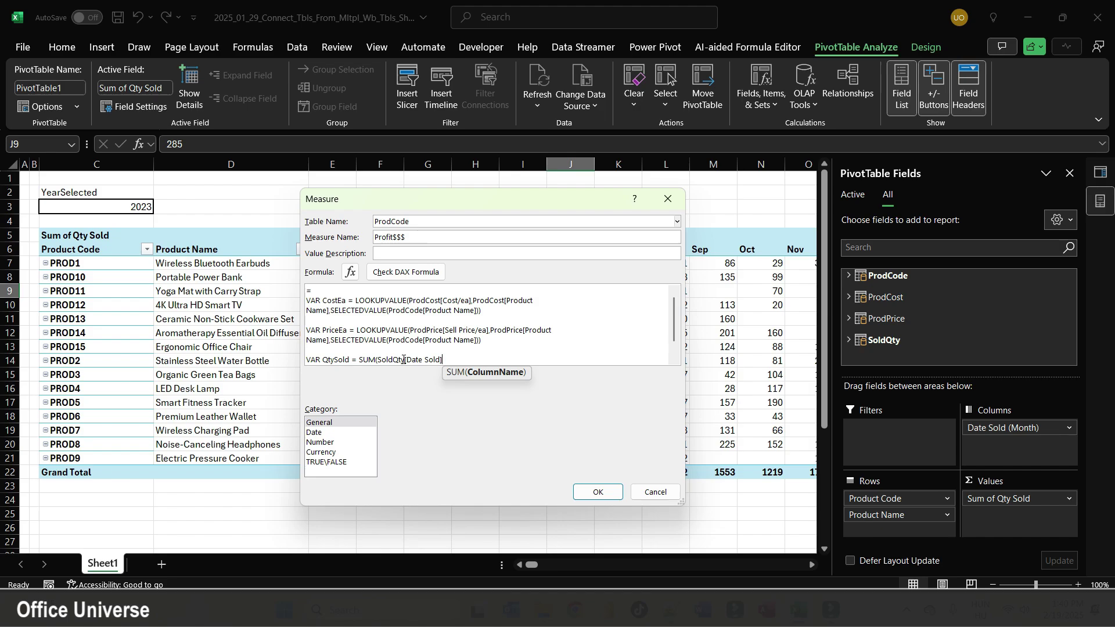
{"action": "type", "text": ")"}
- End the measure formula, below a blank line, with RETURN (PriceEa * QtySold) - (CostEa * QtySold)
{"action": "key", "text": "Return"}
{"action": "key", "text": "Return"}
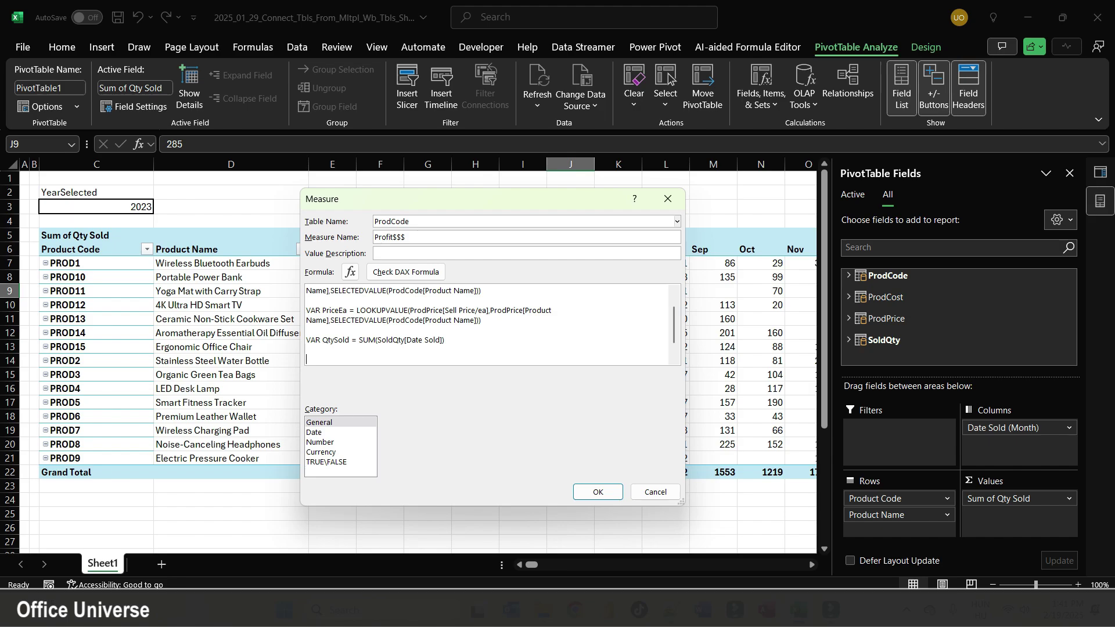
{"action": "type", "text": "RETURN"}
{"action": "type", "text": "price"}
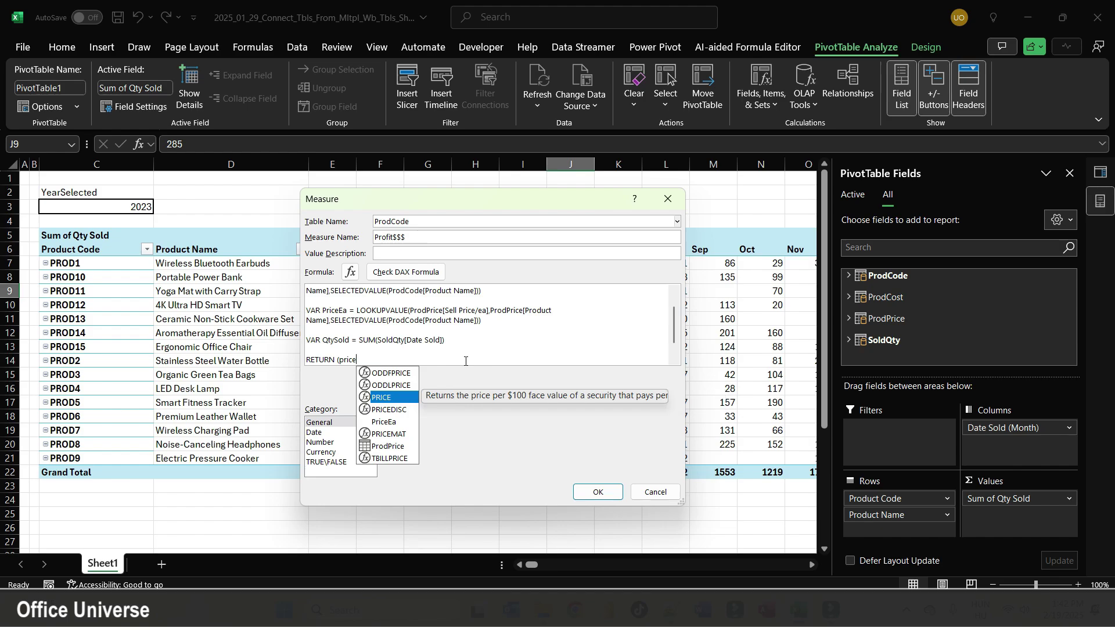
{"action": "key", "text": "Down"}
{"action": "key", "text": "Down"}
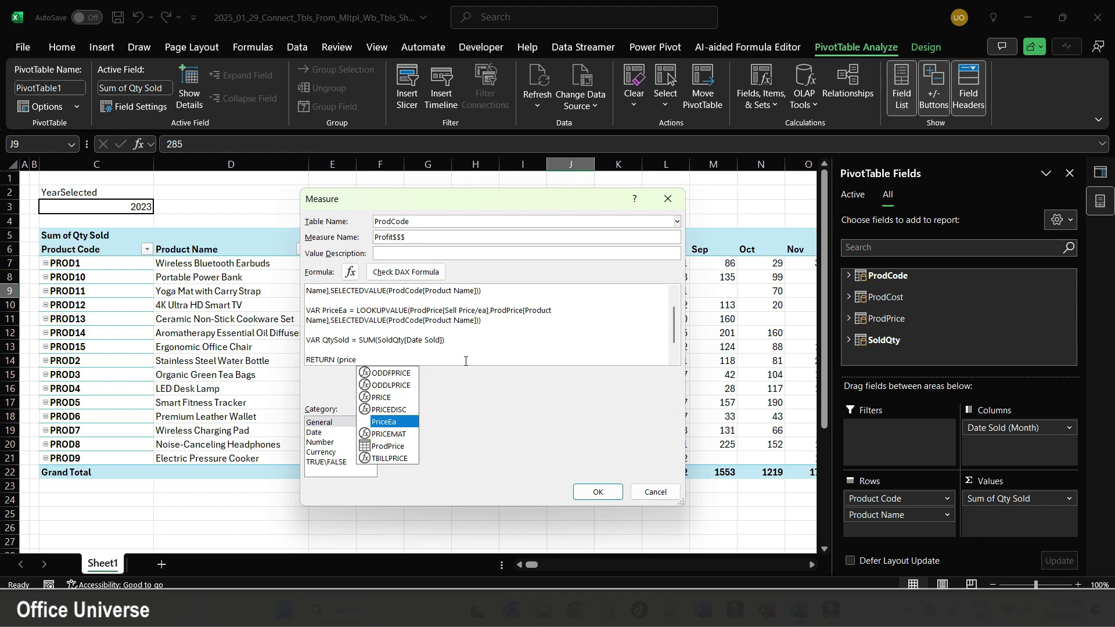
{"action": "key", "text": "Tab"}
{"action": "type", "text": "* QtySold"}
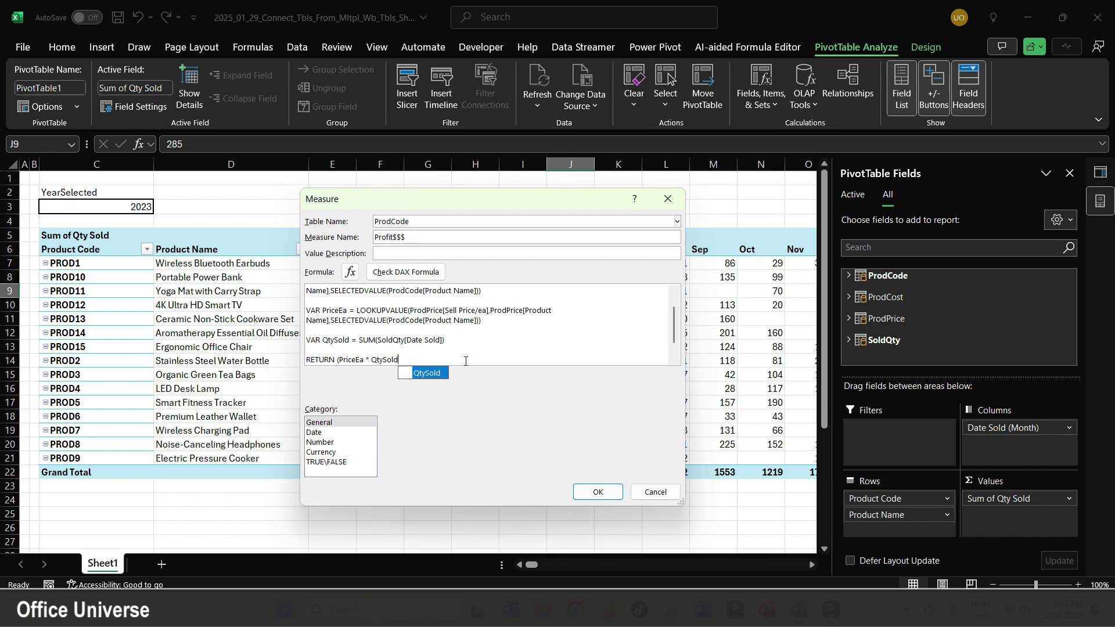
{"action": "type", "text": ") - ("}
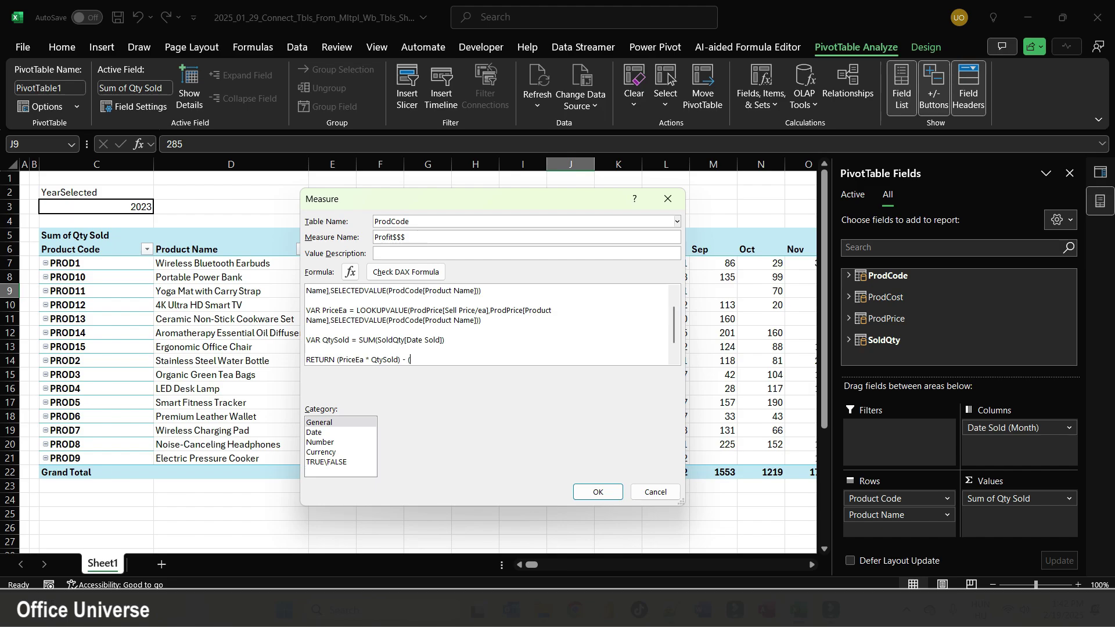
{"action": "type", "text": "CostEa"}
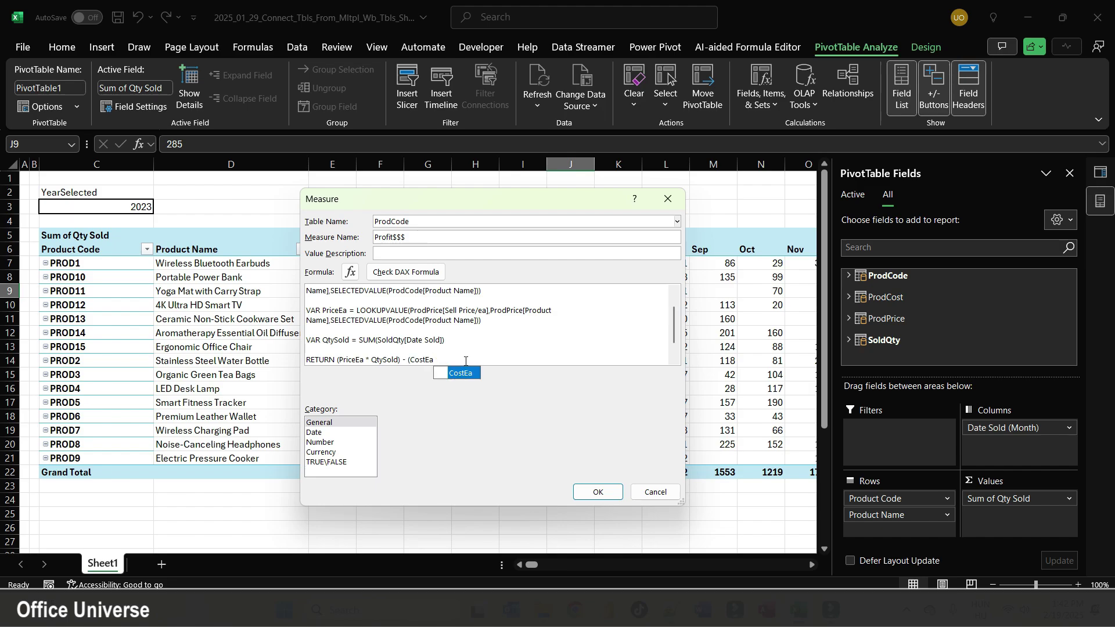
{"action": "type", "text": " * qty"}
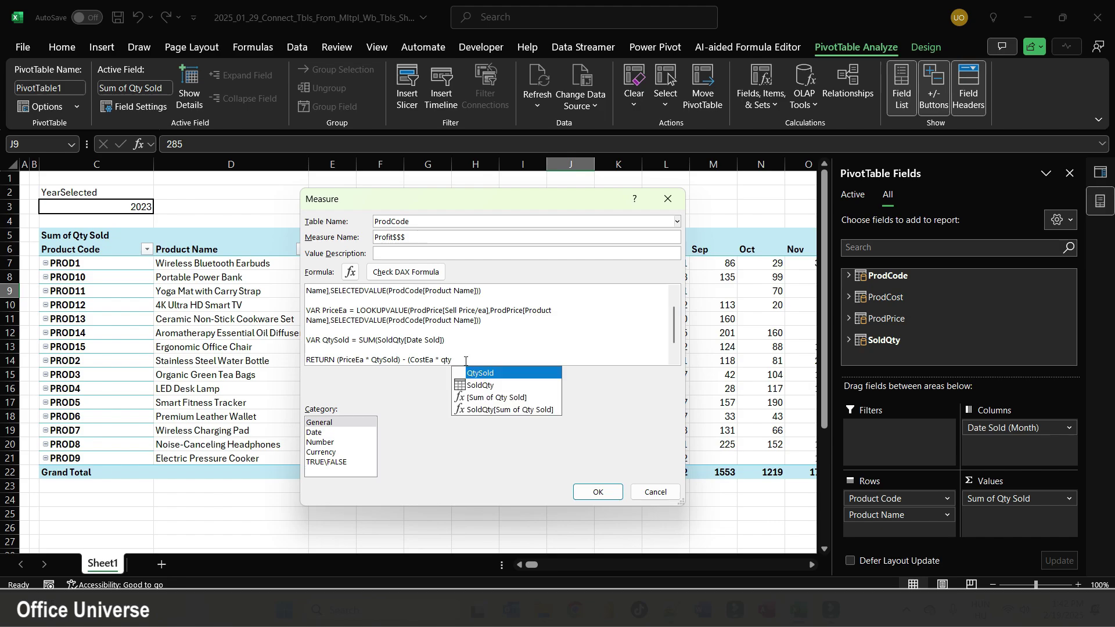
{"action": "key", "text": "Tab"}
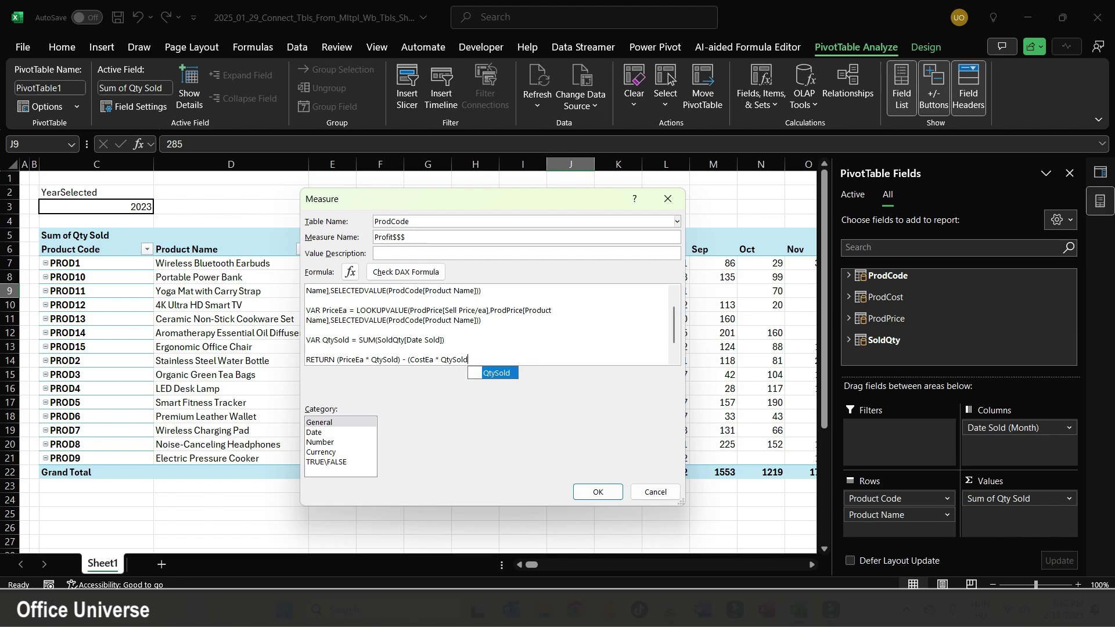
{"action": "type", "text": ")"}
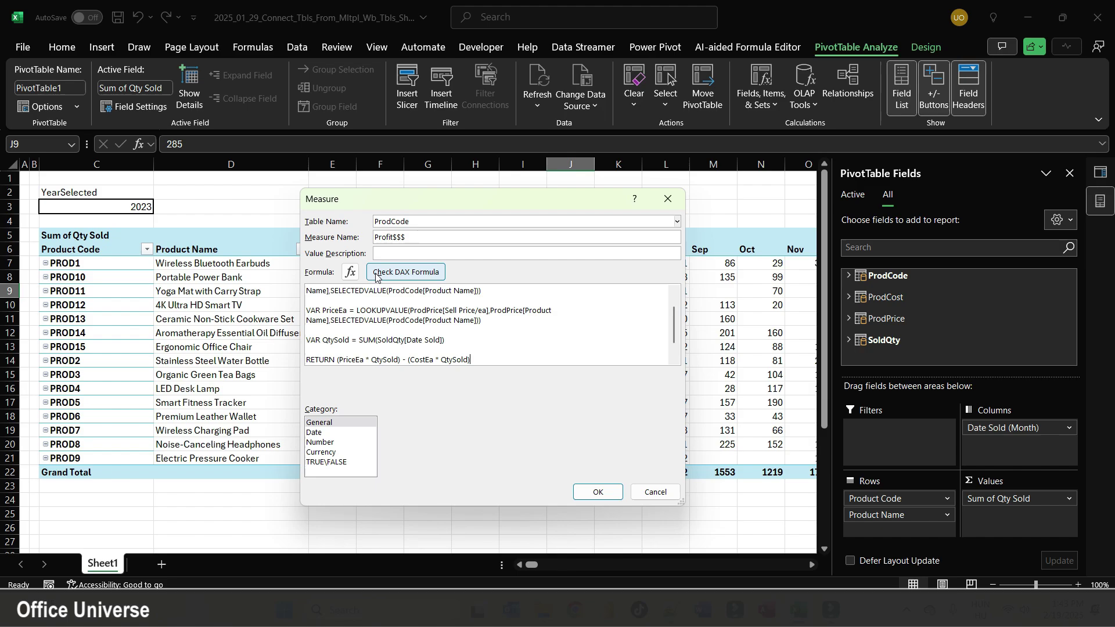
- Check the DAX formula for errors and save the Profit$$$ measure
{"action": "left_click", "coordinate": [419, 274]}
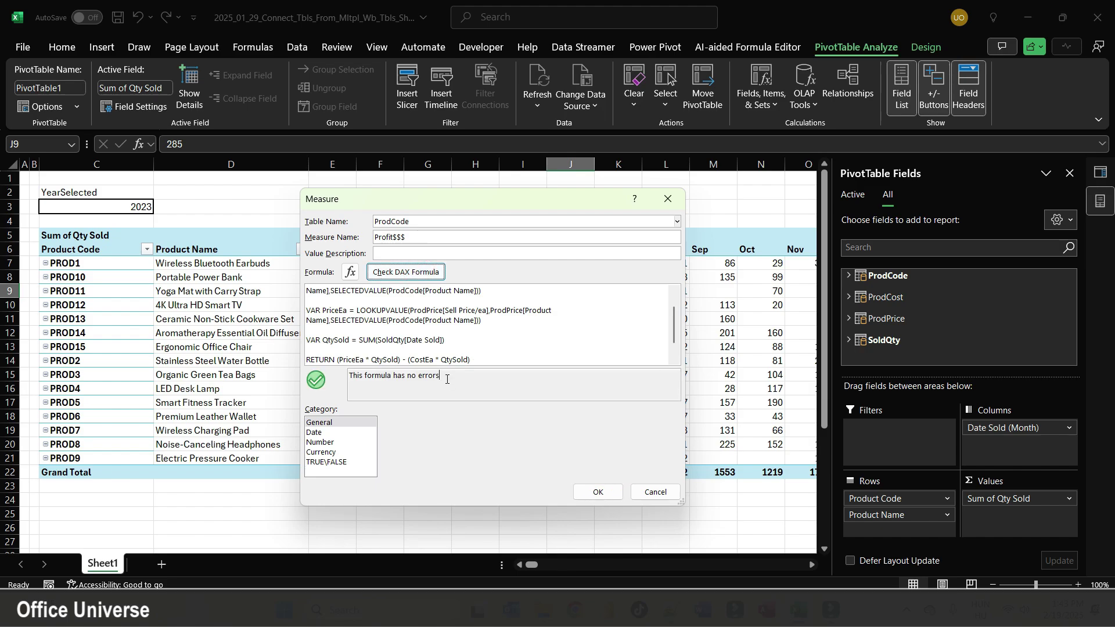
{"action": "left_click_drag", "start_coordinate": [440, 376], "coordinate": [351, 372]}
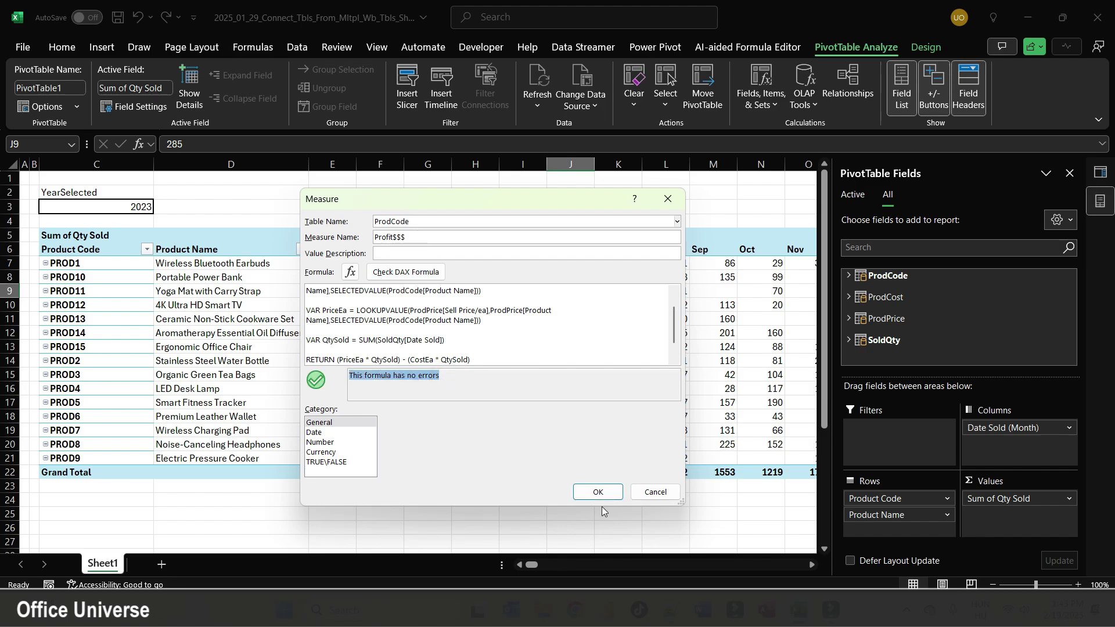
{"action": "left_click", "coordinate": [591, 491]}
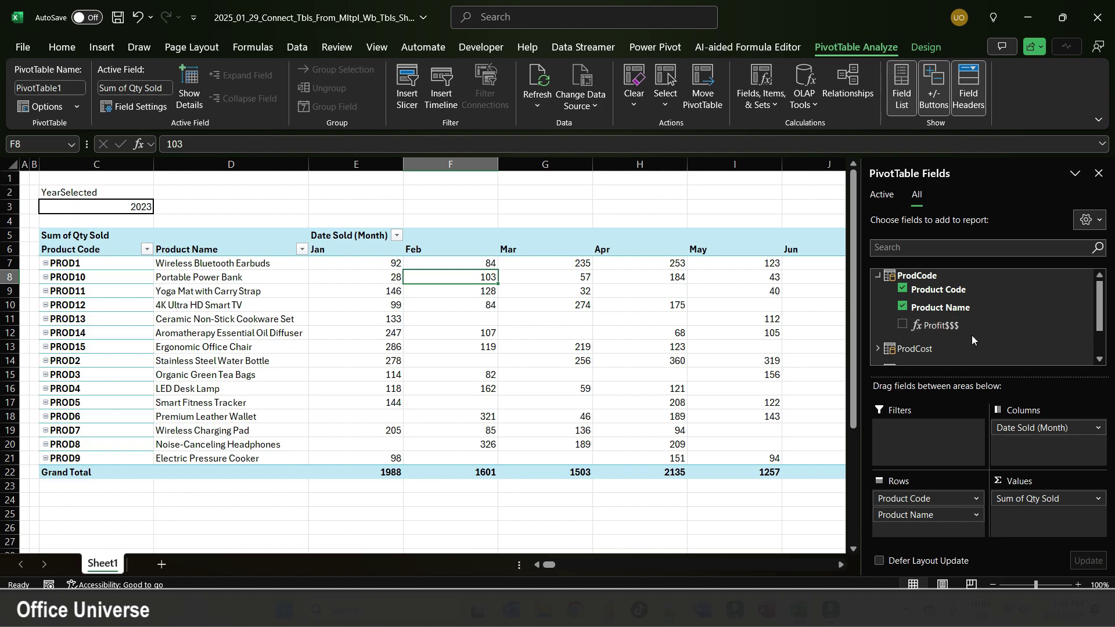
- Replace Sum of Qty Sold with the Profit$$$ measure as the PivotTable's values and close the field list
{"action": "left_click", "coordinate": [1047, 502]}
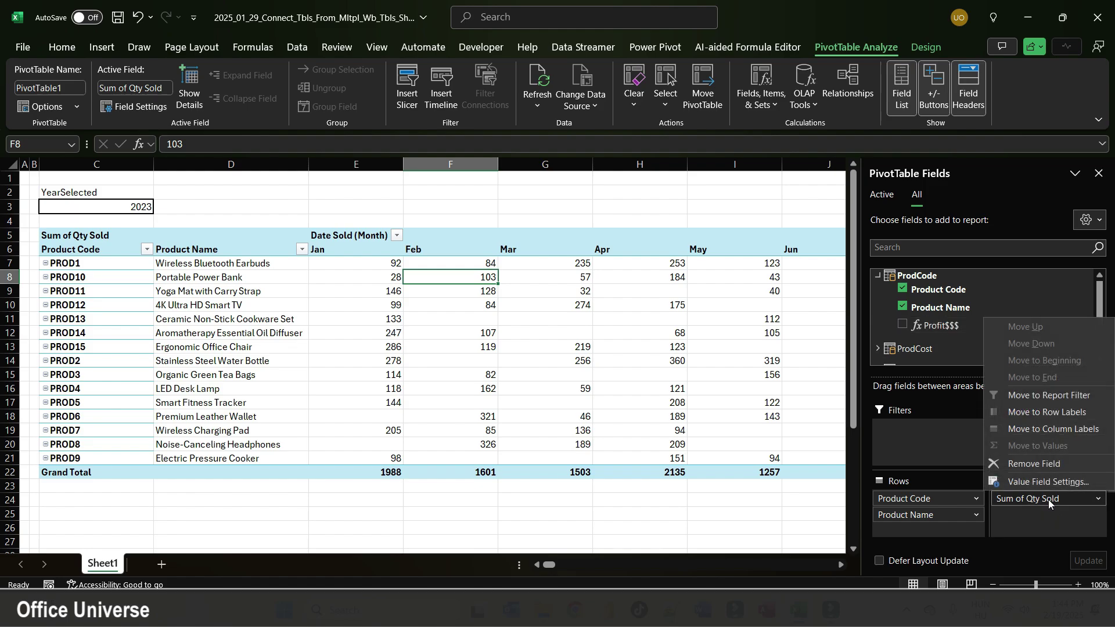
{"action": "left_click", "coordinate": [1053, 463]}
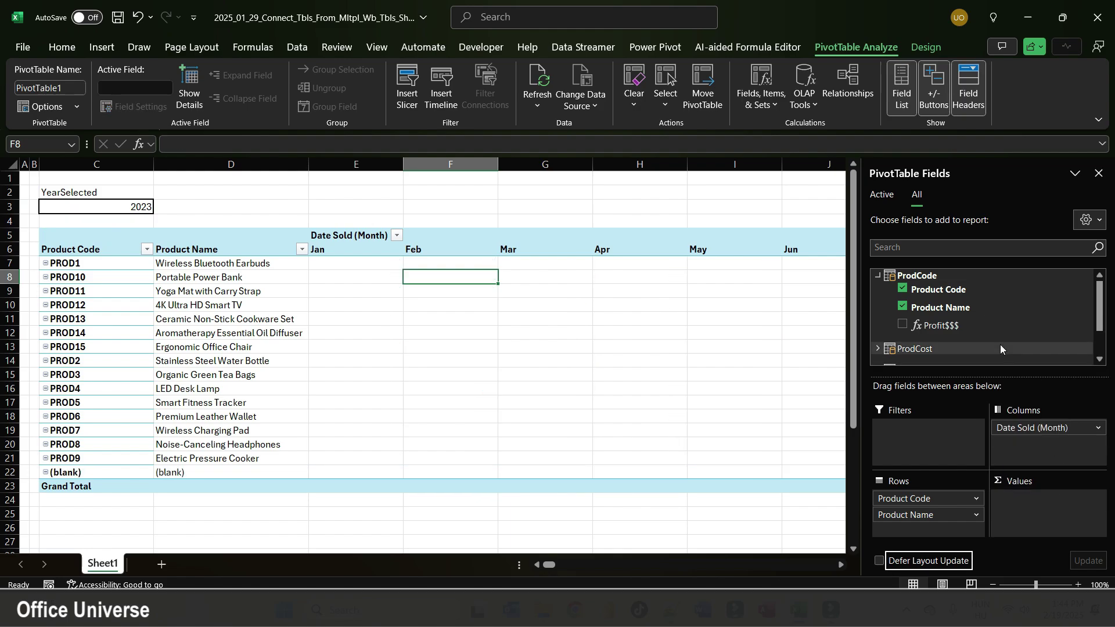
{"action": "left_click_drag", "start_coordinate": [941, 326], "coordinate": [1049, 505]}
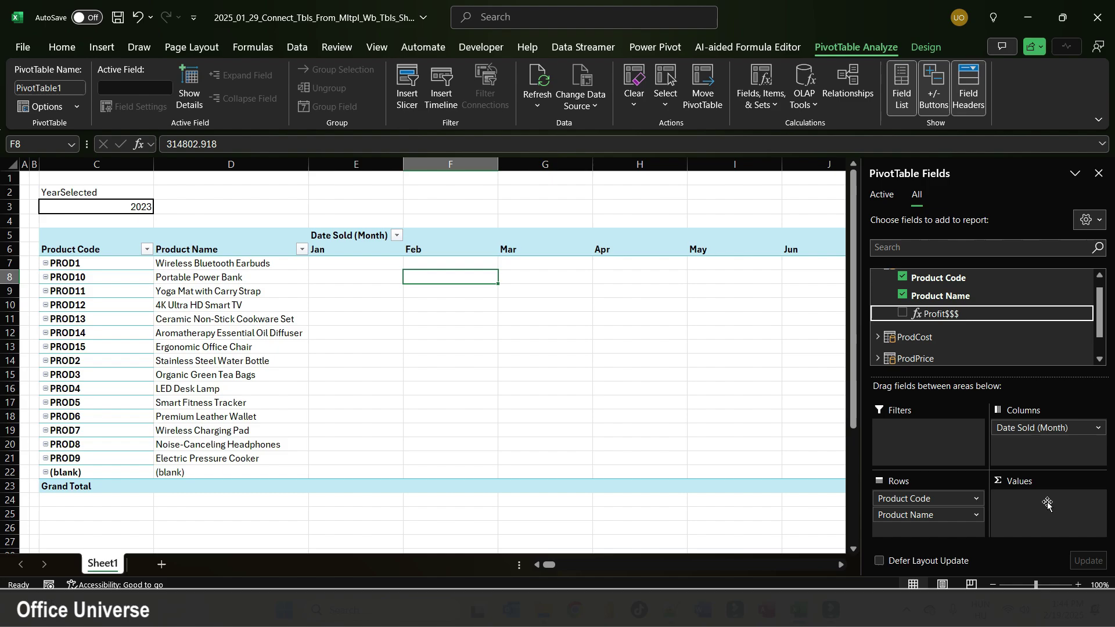
{"action": "left_click", "coordinate": [1098, 173]}
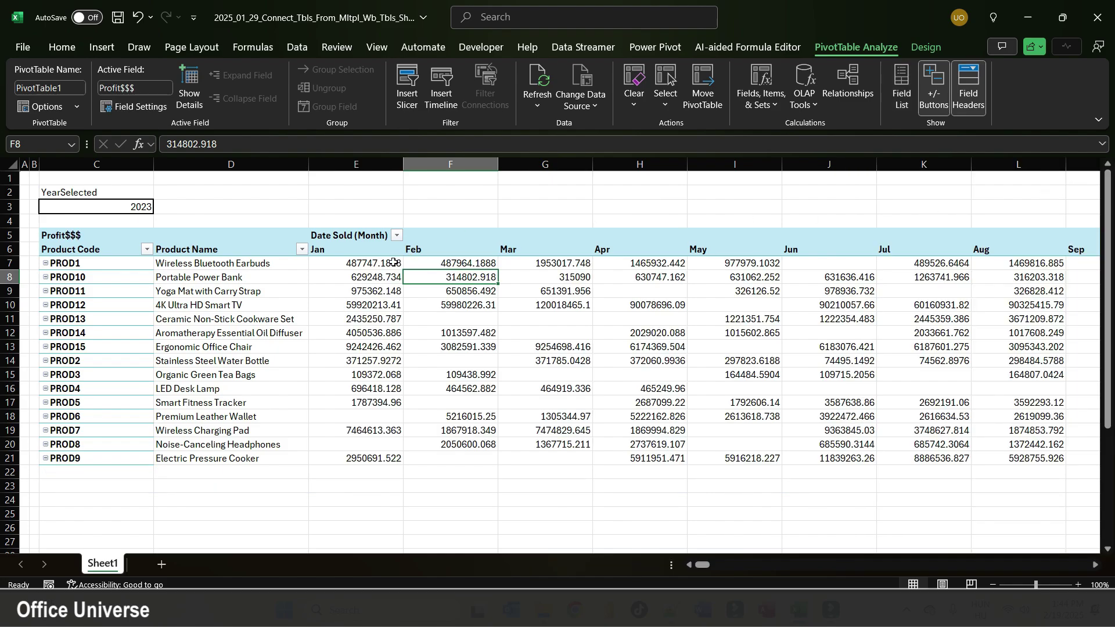
- Apply the Accounting number format to all monthly profit values in the PivotTable
{"action": "left_click_drag", "start_coordinate": [390, 261], "coordinate": [918, 453]}
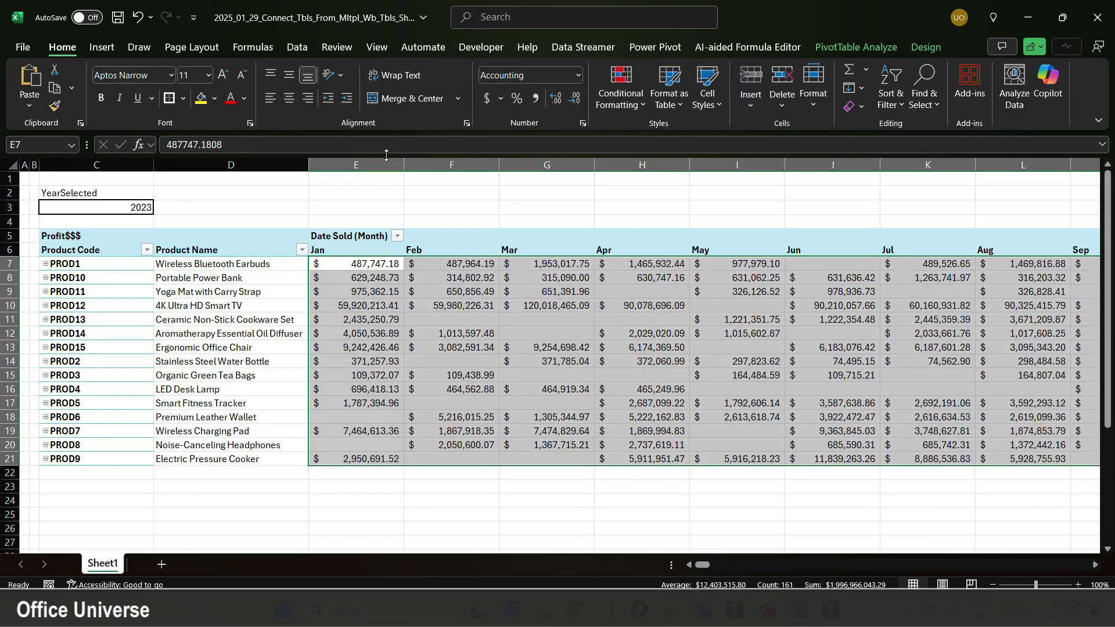
{"action": "left_click", "coordinate": [471, 278]}
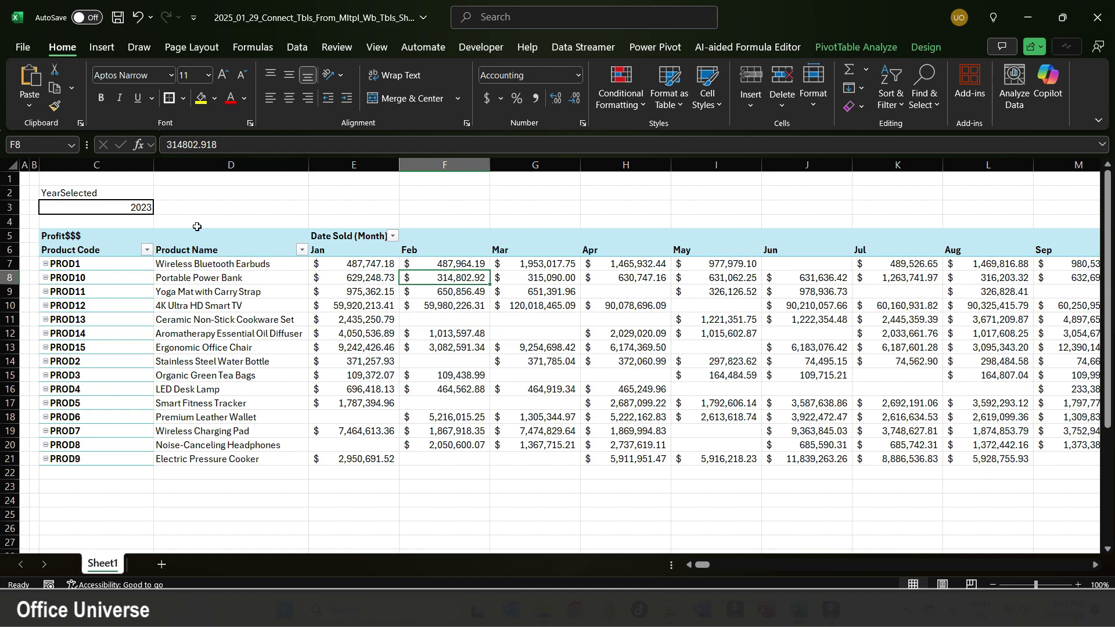
- Set the YearSelected cell to 2024 and refresh all queries so the PivotTable uses that year's data
{"action": "left_click", "coordinate": [144, 208]}
{"action": "left_click", "coordinate": [160, 208]}
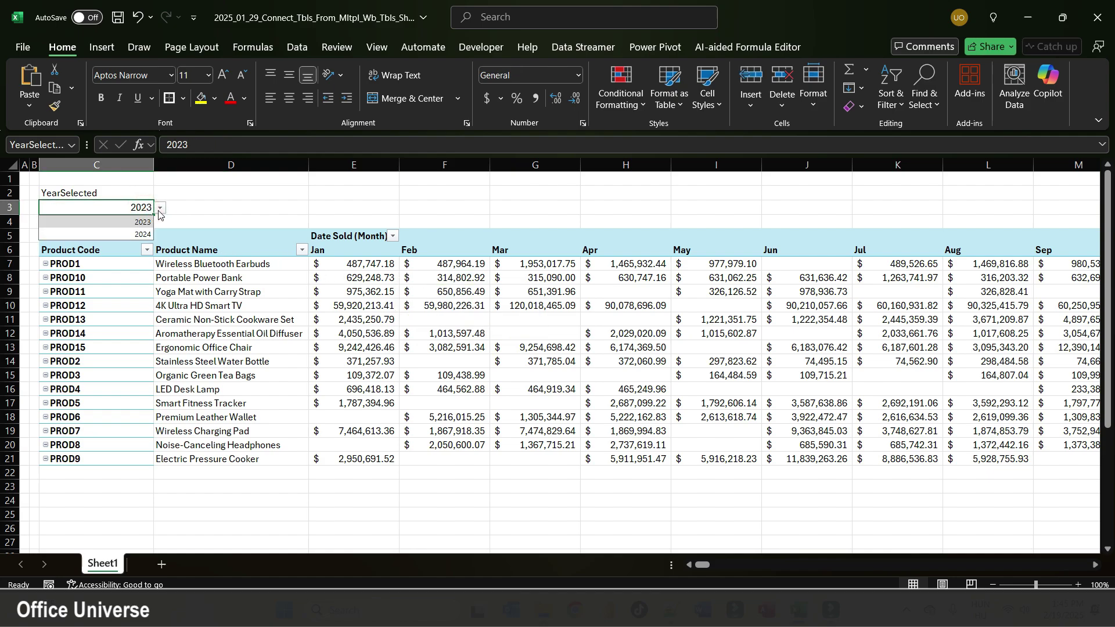
{"action": "left_click", "coordinate": [142, 237]}
{"action": "left_click", "coordinate": [297, 46]}
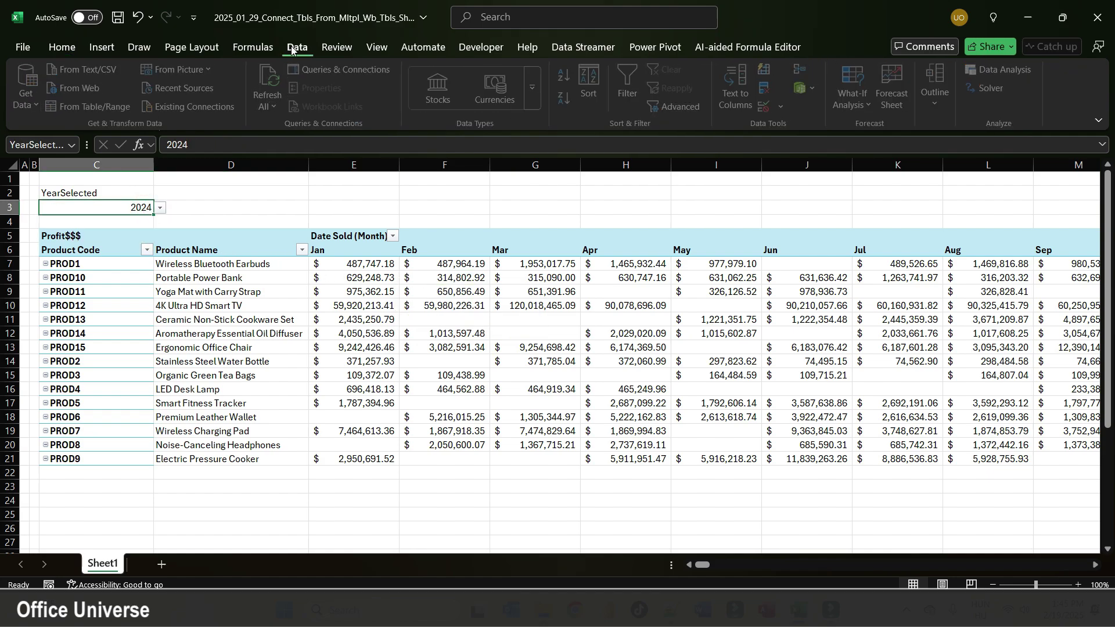
{"action": "left_click", "coordinate": [272, 108]}
{"action": "left_click", "coordinate": [302, 127]}
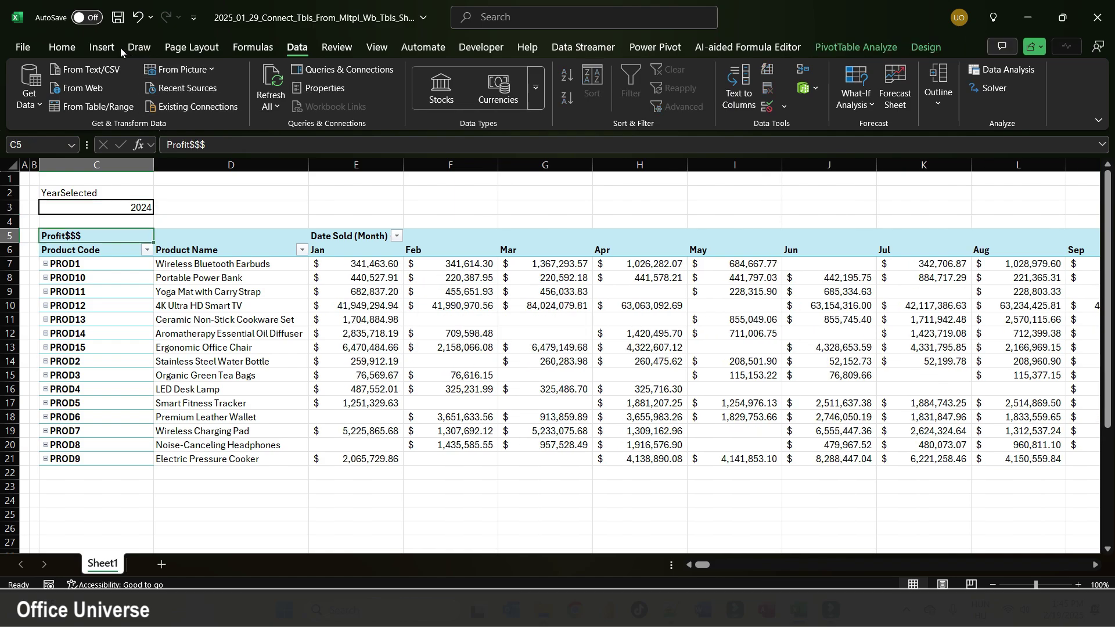
- Insert a timeline for the PivotTable based on the SoldQty table's Date Sold field
{"action": "left_click", "coordinate": [103, 46]}
{"action": "left_click", "coordinate": [797, 85]}
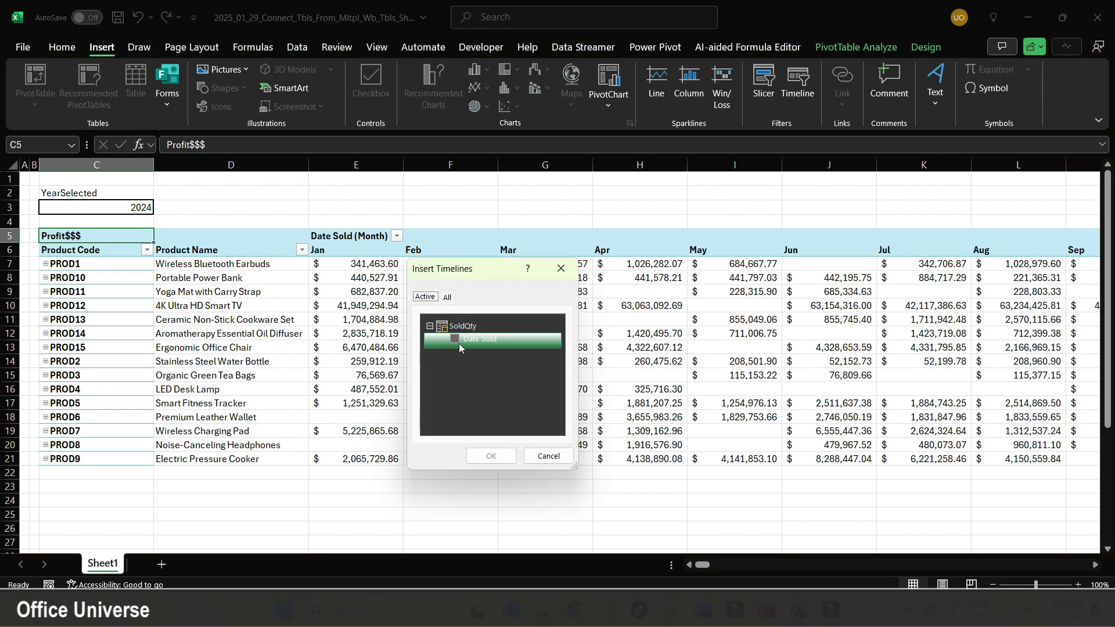
{"action": "left_click", "coordinate": [455, 338]}
{"action": "left_click", "coordinate": [490, 456]}
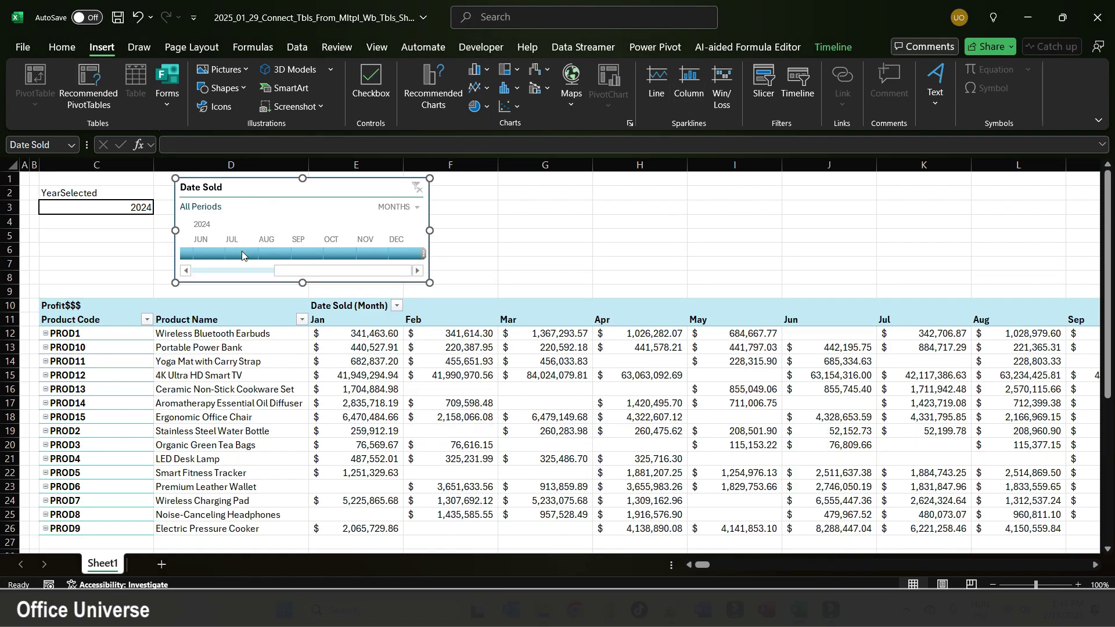
- Filter the timeline to single months Aug and Sep 2024, and switch it to quarters with Q2 2024 selected
{"action": "left_click", "coordinate": [282, 254]}
{"action": "left_click", "coordinate": [307, 253]}
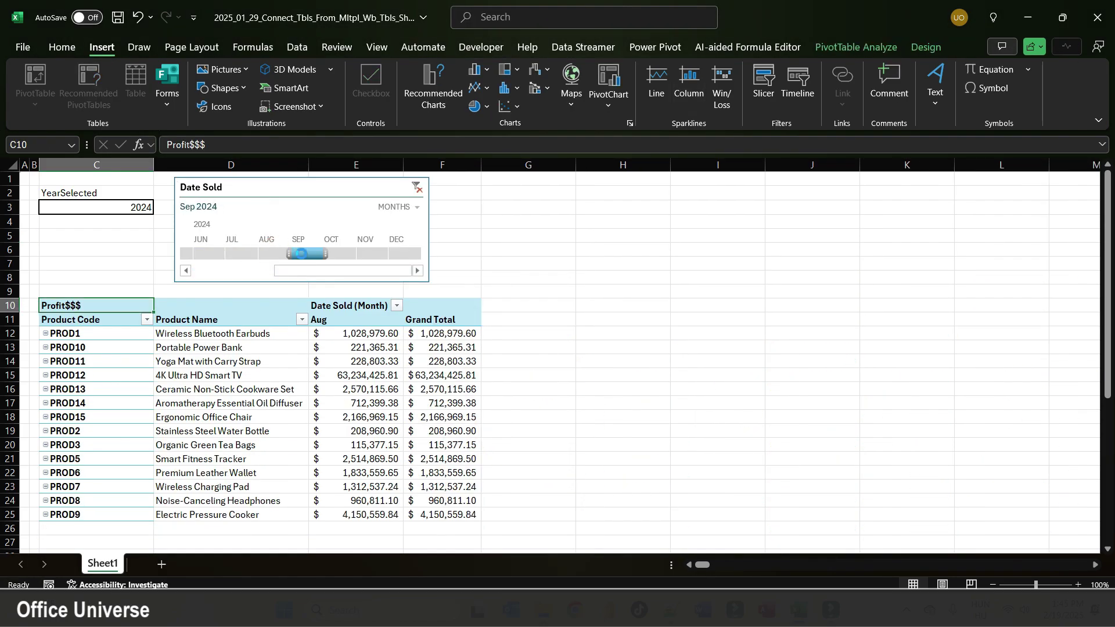
{"action": "left_click", "coordinate": [406, 206]}
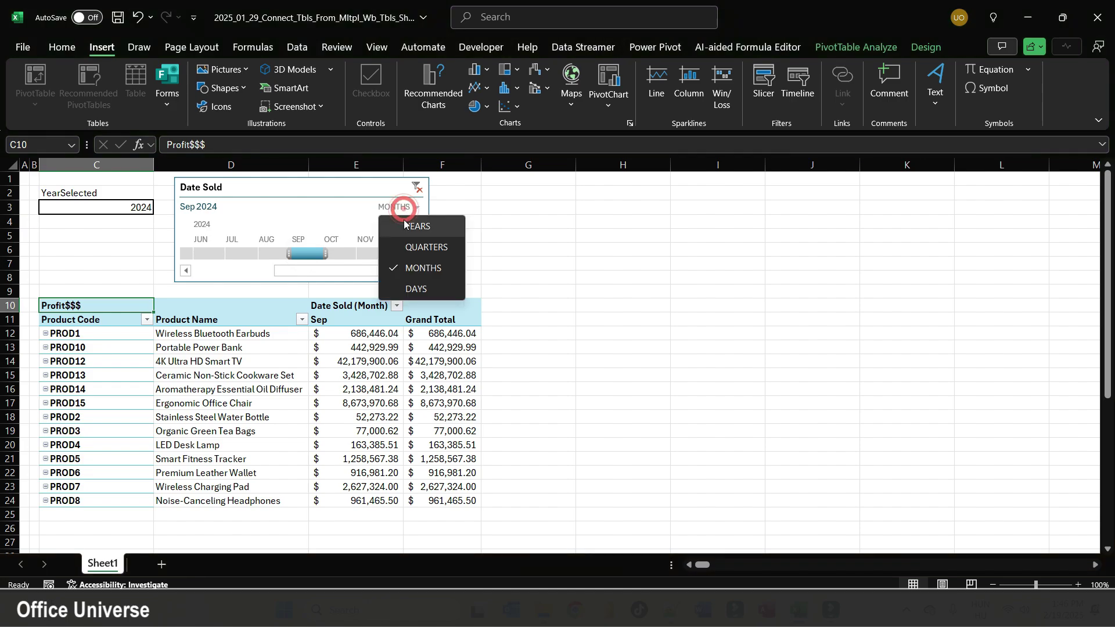
{"action": "left_click", "coordinate": [406, 247]}
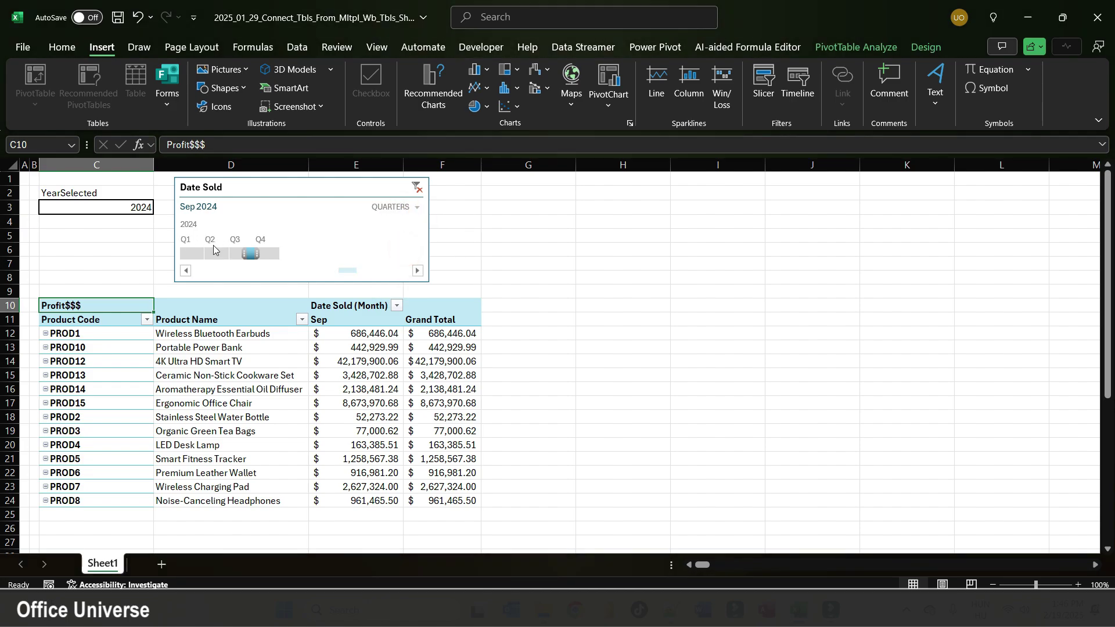
{"action": "left_click", "coordinate": [225, 255]}
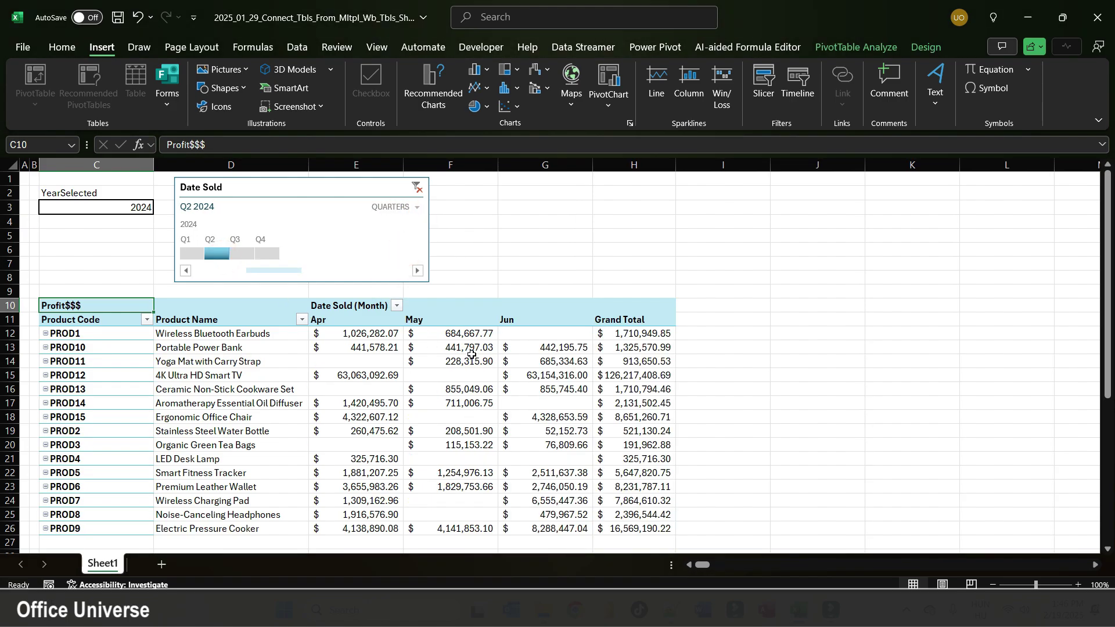
{"action": "scroll", "coordinate": [471, 348], "scroll_direction": "down", "scroll_amount": 2}
{"action": "scroll", "coordinate": [471, 354], "scroll_direction": "up", "scroll_amount": 1}
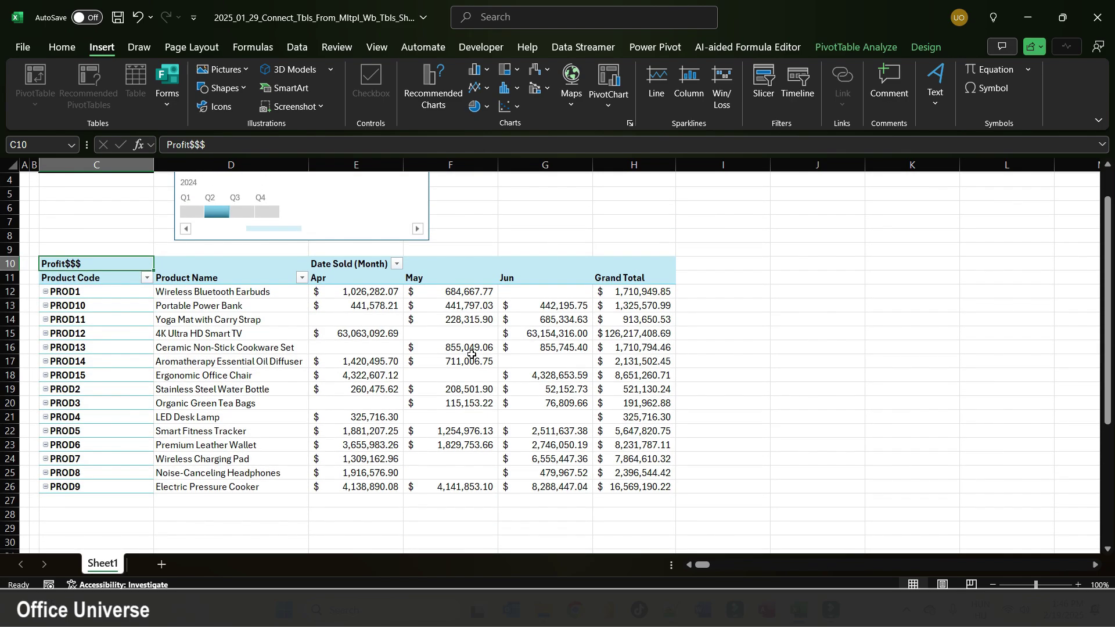
{"action": "scroll", "coordinate": [471, 355], "scroll_direction": "up", "scroll_amount": 1}
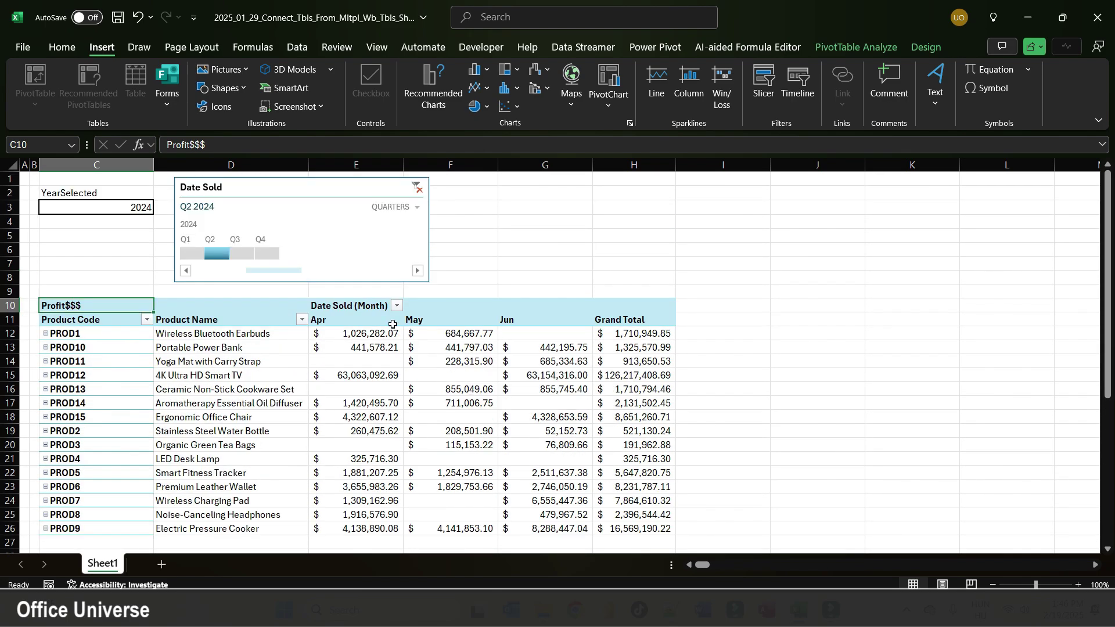
- Open the data model in Power Pivot and add a calculated column named CostEa to the ProdCode table
{"action": "left_click_drag", "start_coordinate": [121, 320], "coordinate": [195, 528]}
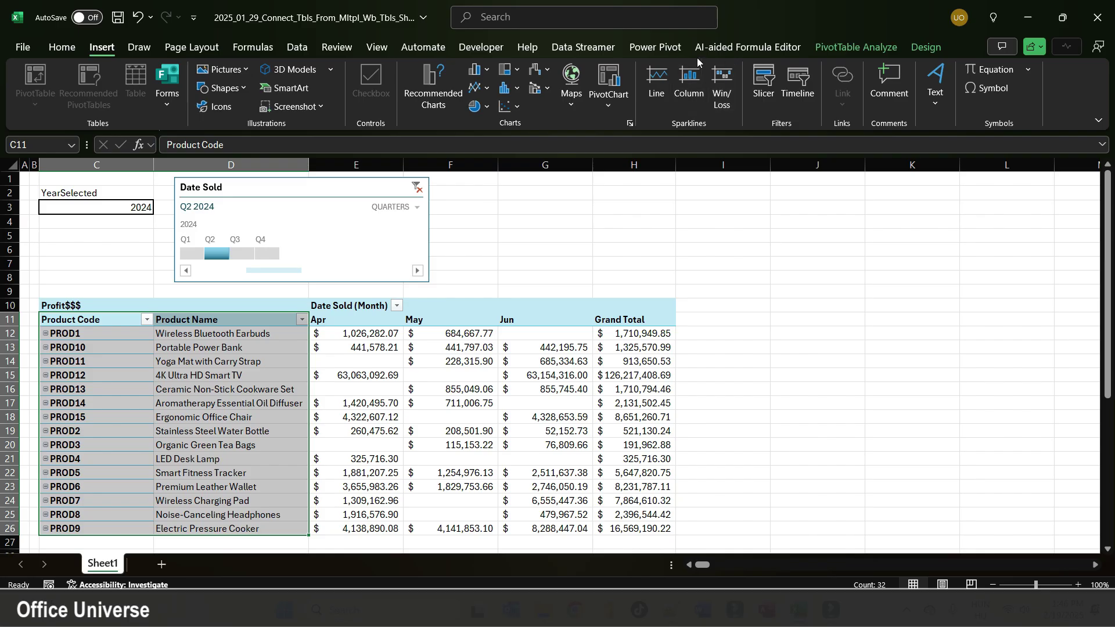
{"action": "left_click", "coordinate": [656, 47]}
{"action": "left_click", "coordinate": [33, 75]}
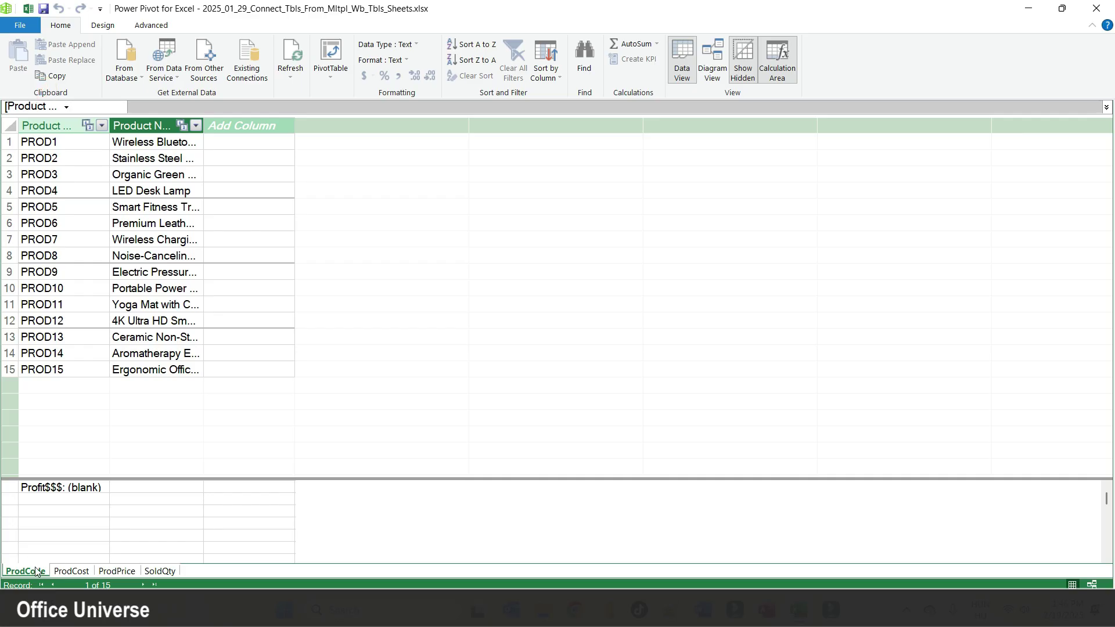
{"action": "left_click", "coordinate": [243, 124]}
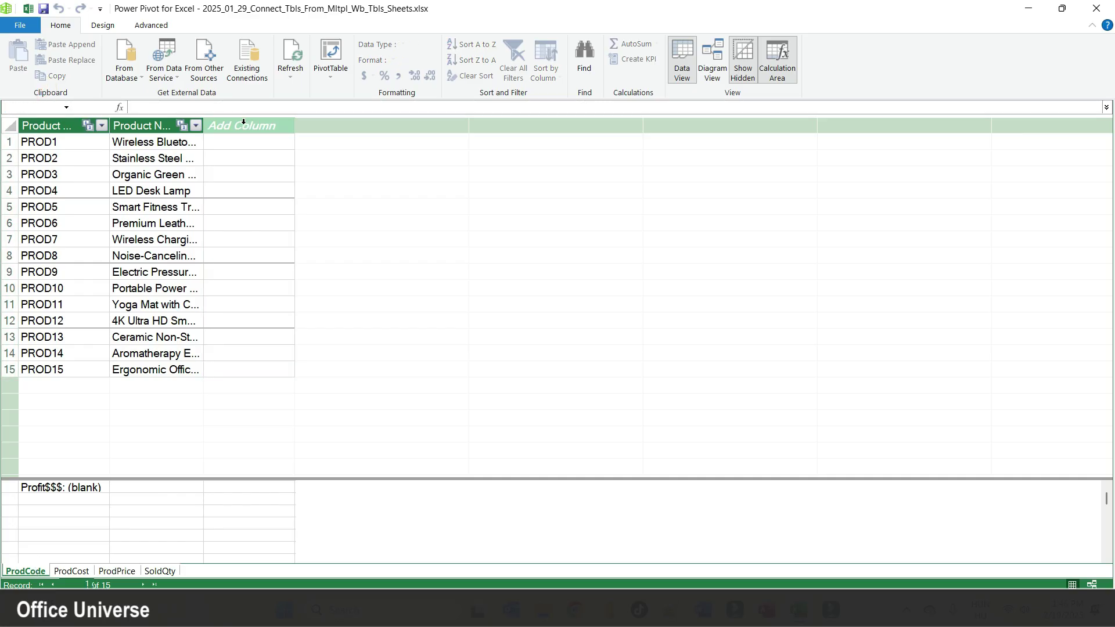
{"action": "double_click", "coordinate": [244, 123]}
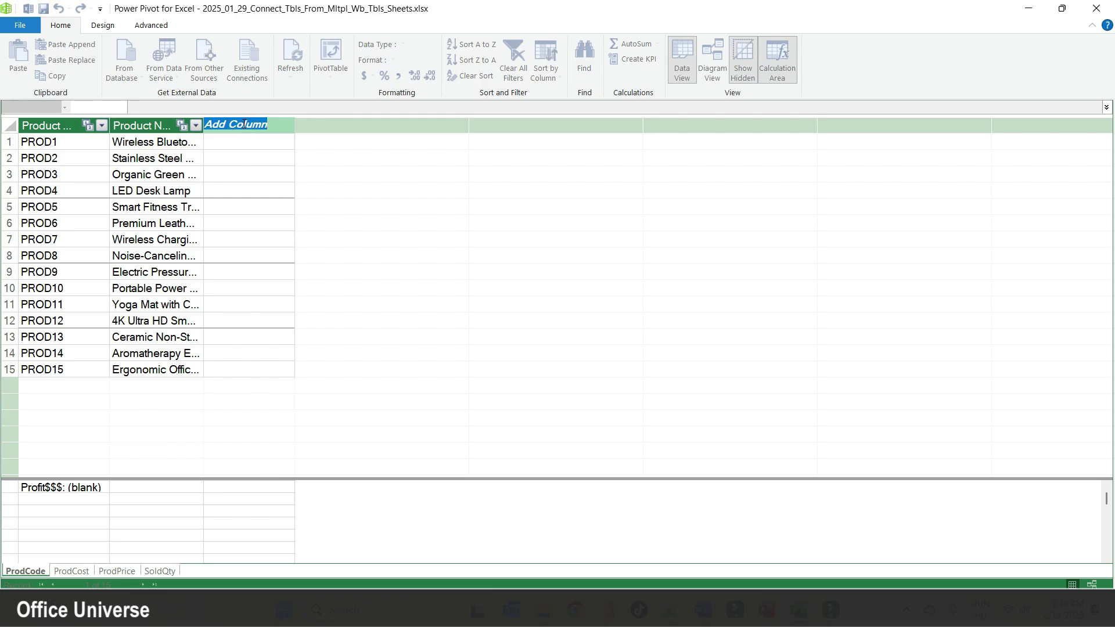
{"action": "type", "text": "CostEa"}
{"action": "key", "text": "Return"}
- Start the CostEa formula with =LOOKUPVALUE(ProdCost[Cost/ea],ProdCost[Product Name], as the result and search columns
{"action": "type", "text": "="}
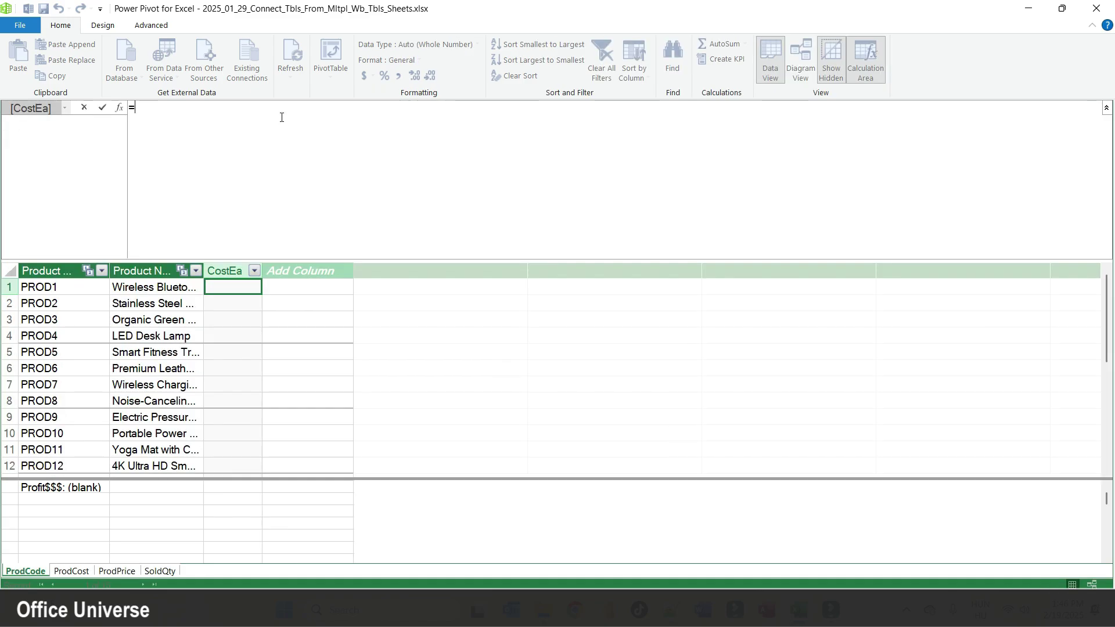
{"action": "type", "text": "loo"}
{"action": "key", "text": "Tab"}
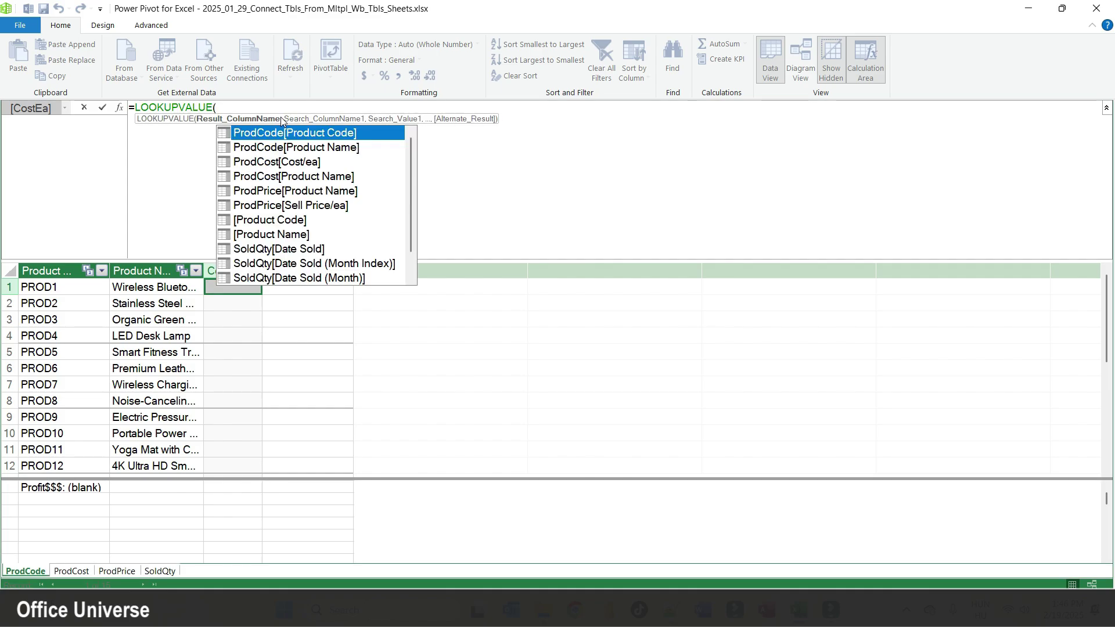
{"action": "type", "text": "cost"}
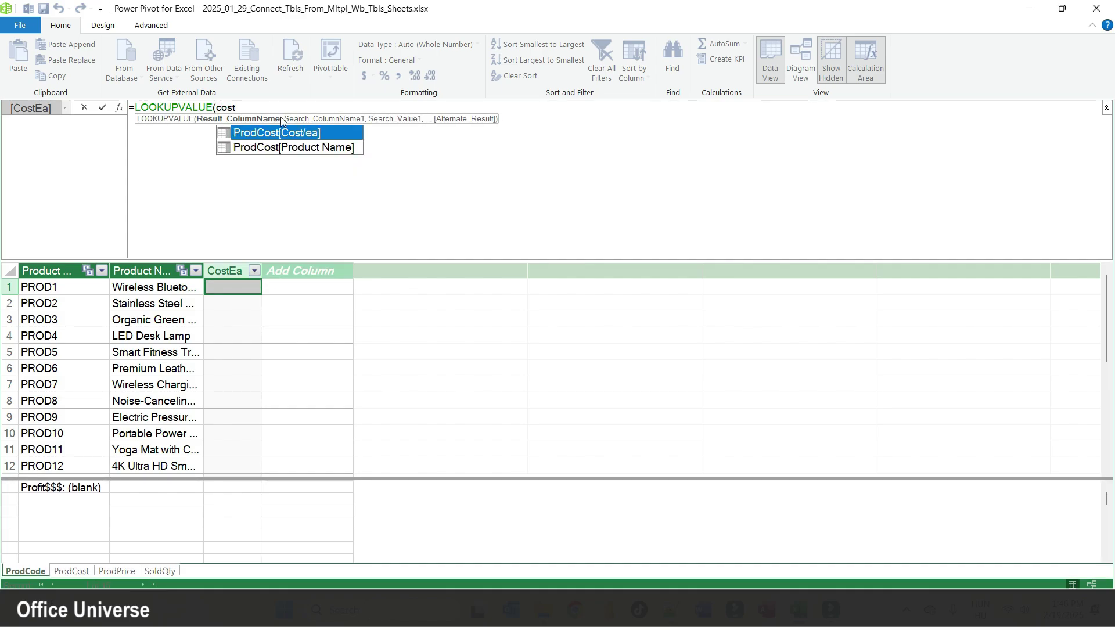
{"action": "key", "text": "Tab"}
{"action": "type", "text": ","}
{"action": "key", "text": "Down"}
{"action": "key", "text": "Down"}
{"action": "key", "text": "Down"}
{"action": "key", "text": "Down"}
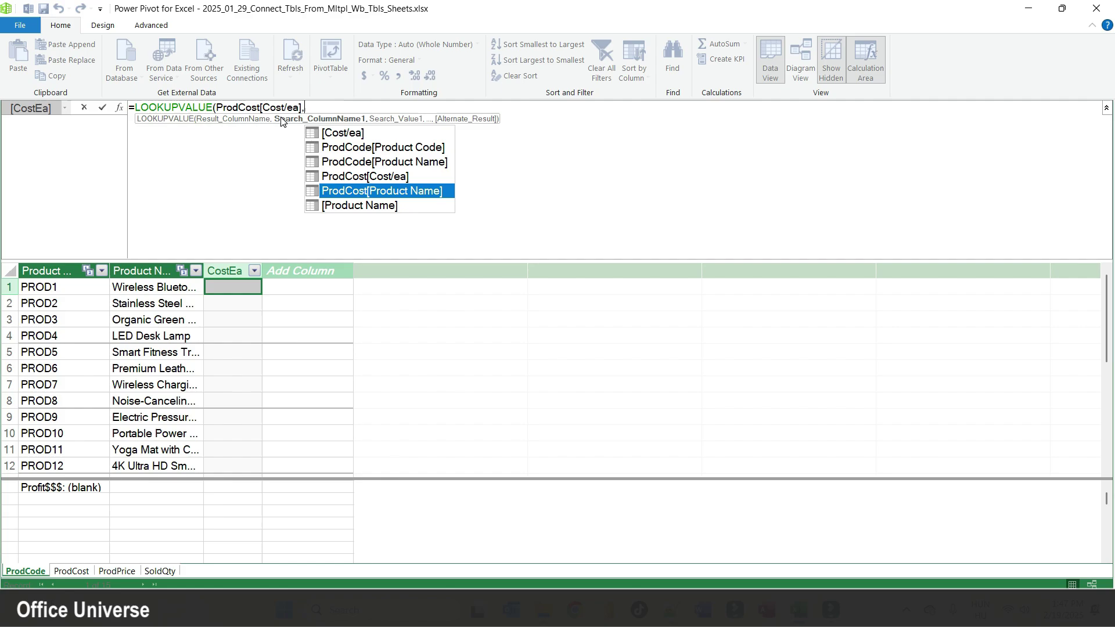
{"action": "key", "text": "Tab"}
{"action": "type", "text": ","}
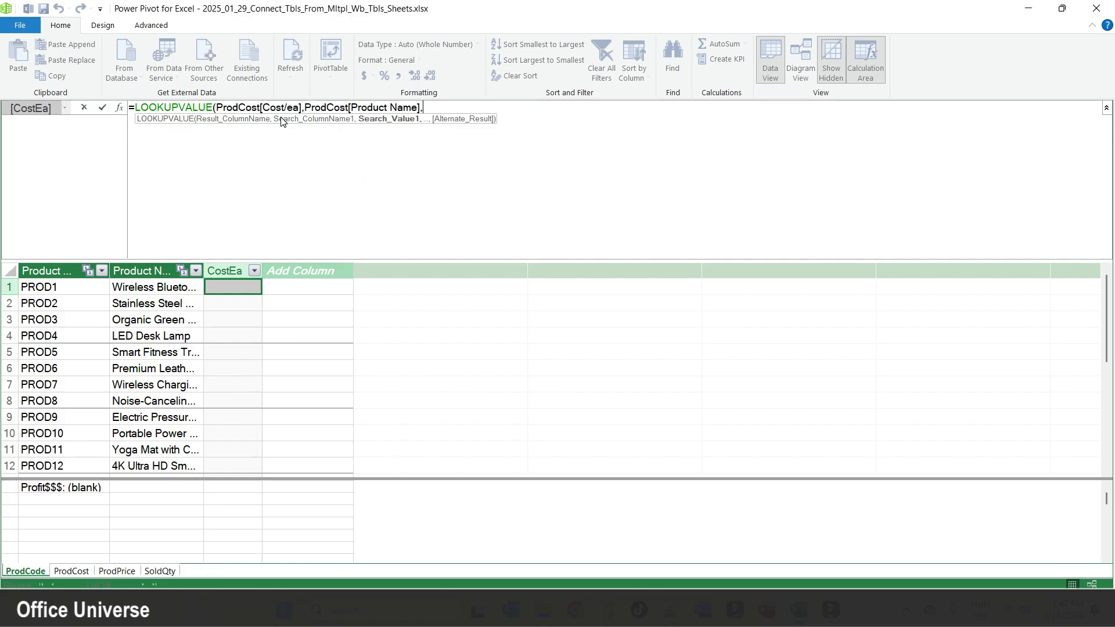
- Complete the CostEa formula with ProdCode[Product Name] as the search value and commit it
{"action": "type", "text": "prod"}
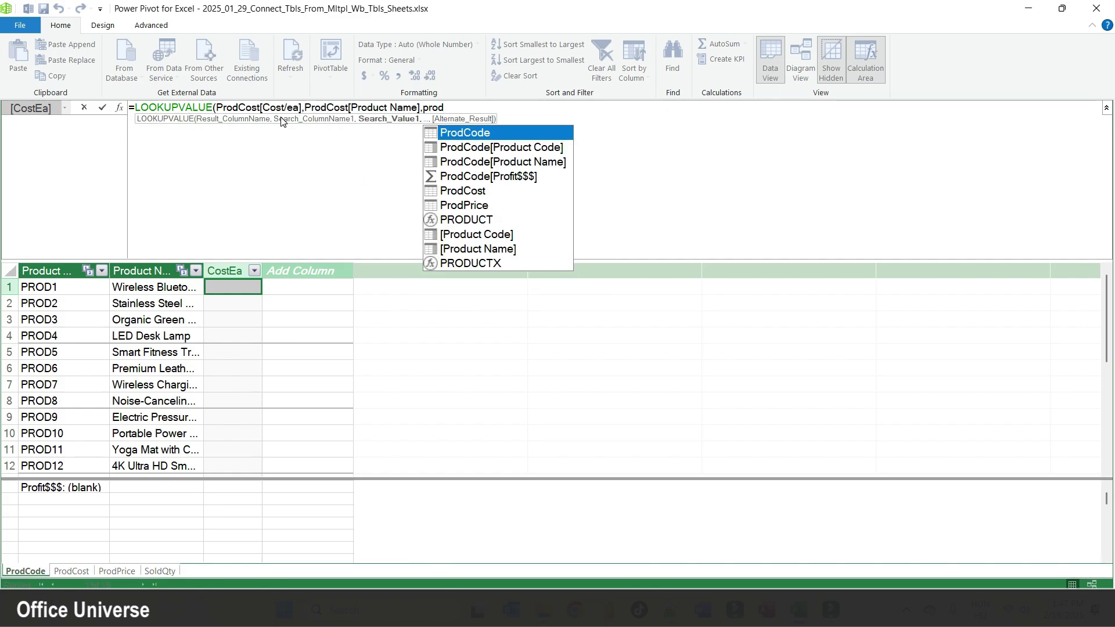
{"action": "key", "text": "Down"}
{"action": "key", "text": "Down"}
{"action": "key", "text": "Tab"}
{"action": "type", "text": ")"}
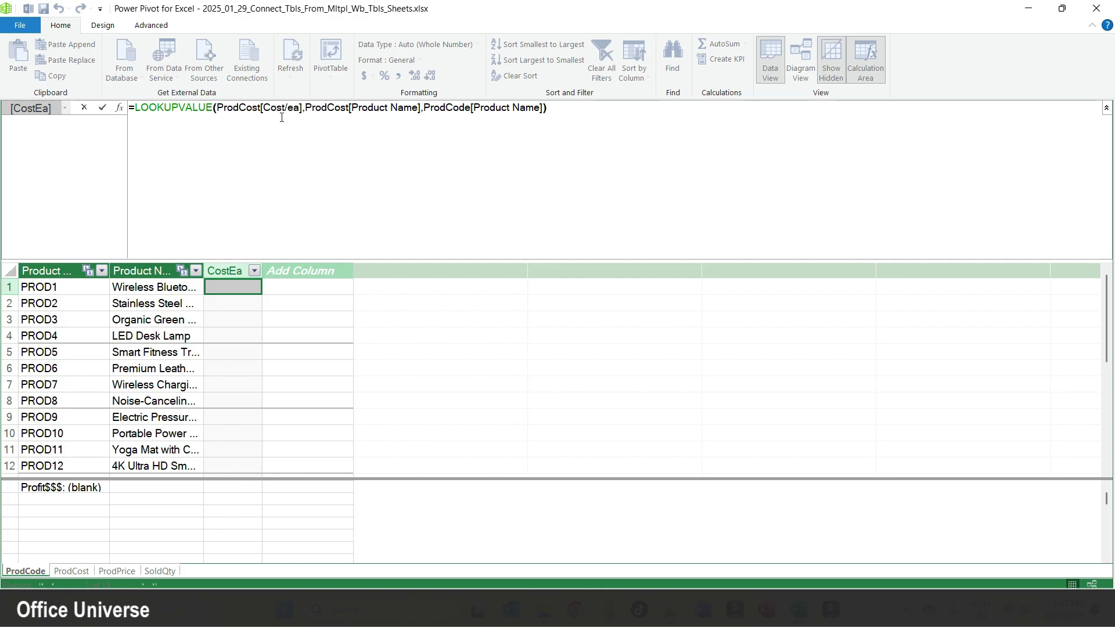
{"action": "key", "text": "Return"}
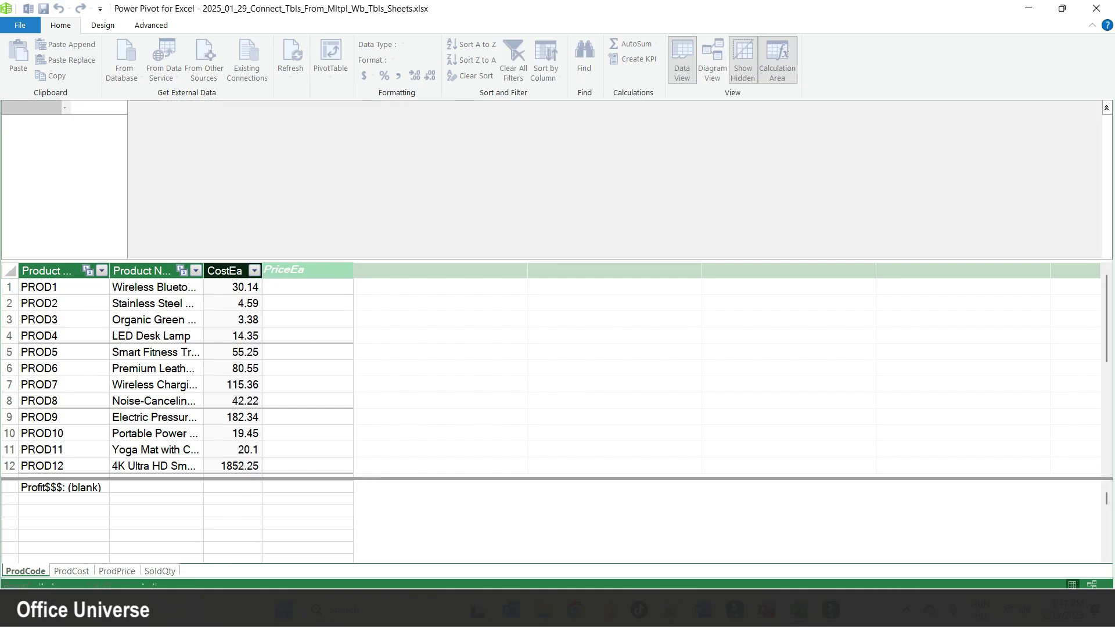
- Add a PriceEa column to ProdCode with =LOOKUPVALUE(ProdPrice[Sell Price/ea],ProdPrice[Product Name],ProdCode[Product Name])
{"action": "type", "text": "PriceEa"}
{"action": "key", "text": "Return"}
{"action": "type", "text": "=LOOKUPVALUE("}
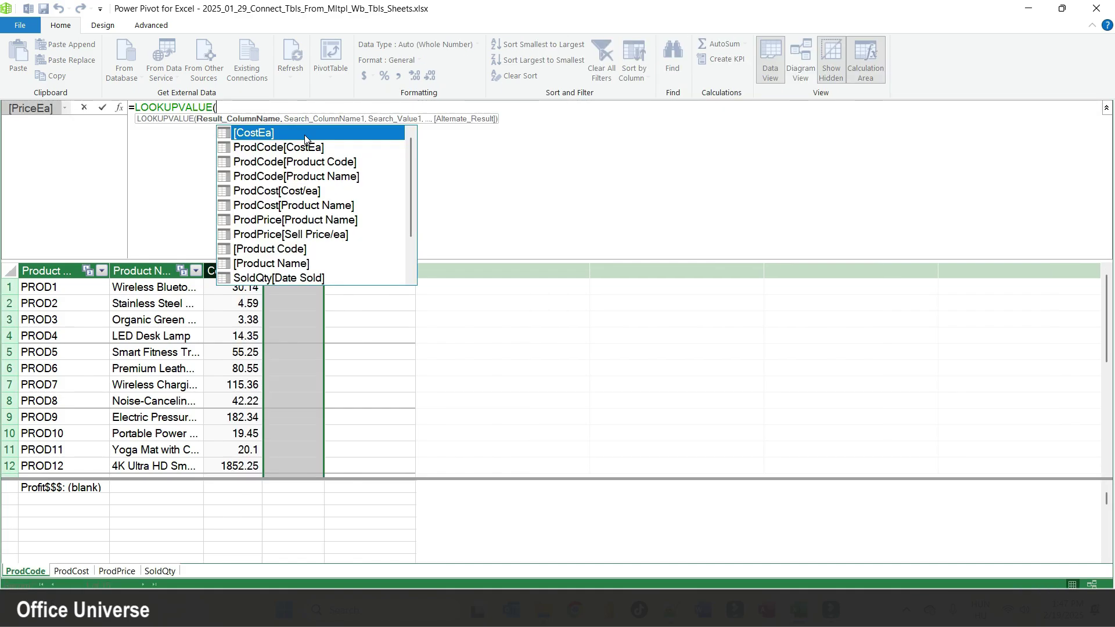
{"action": "type", "text": "price"}
{"action": "key", "text": "Tab"}
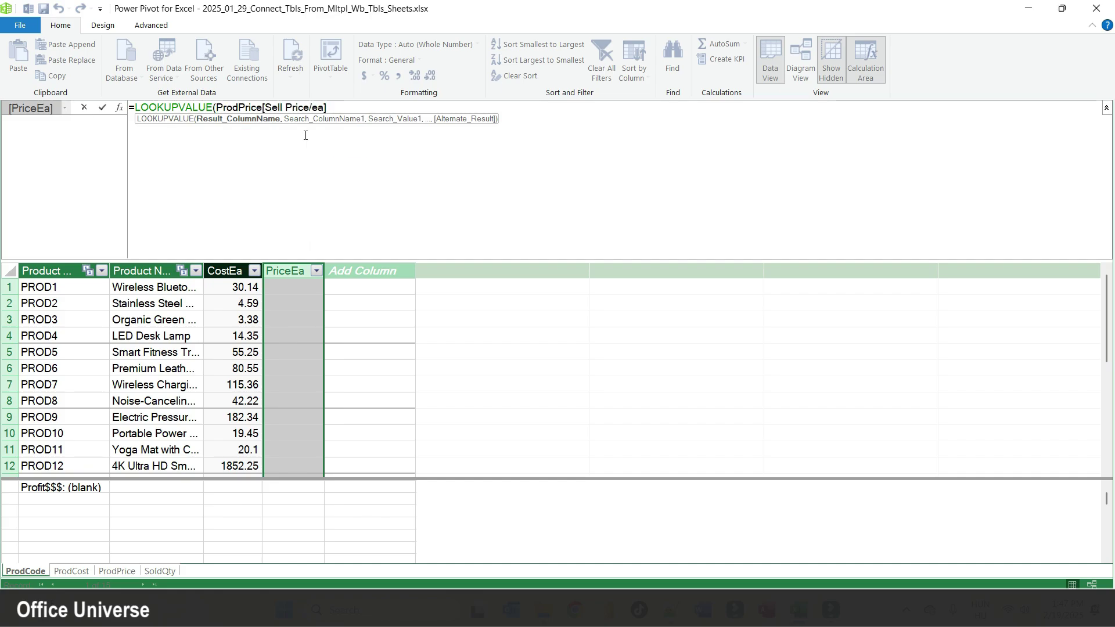
{"action": "type", "text": ",ProdPrice[Product Name],name"}
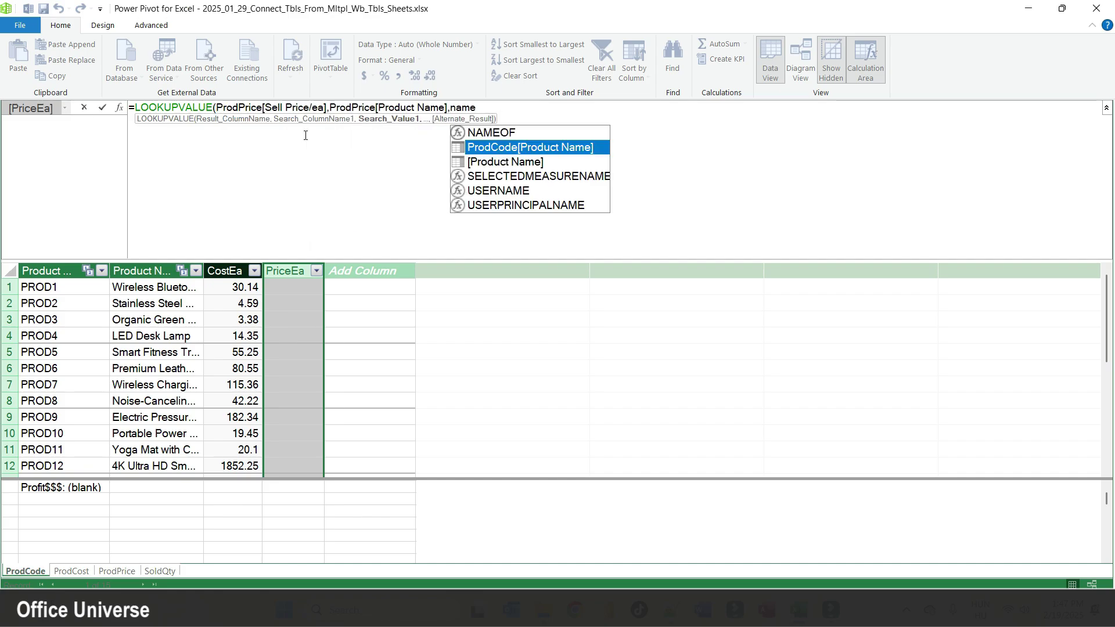
{"action": "key", "text": "Tab"}
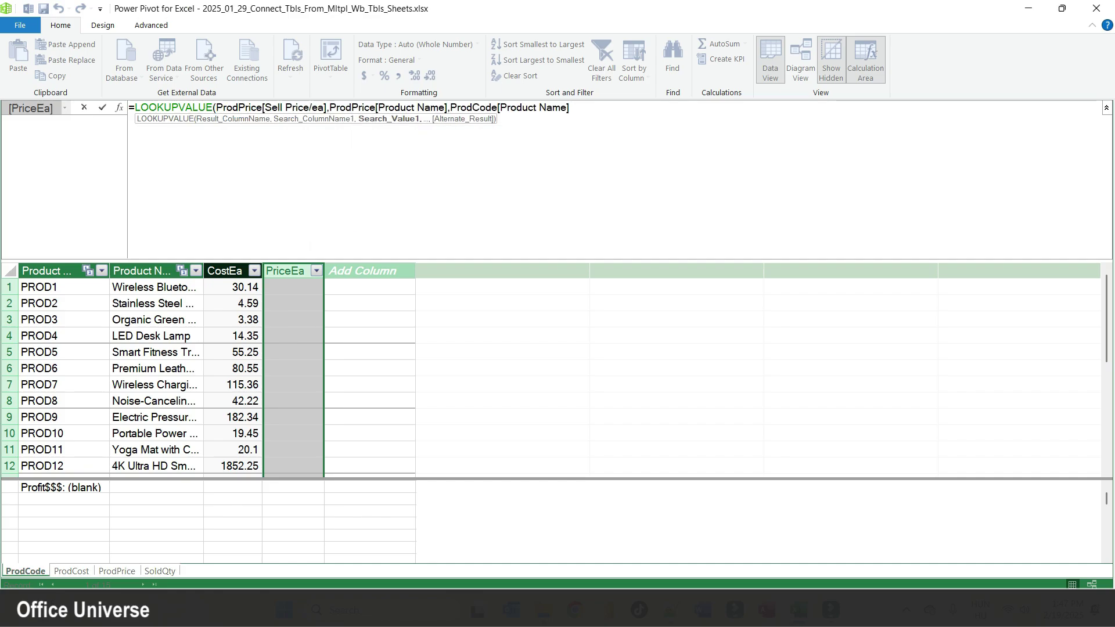
{"action": "type", "text": ")"}
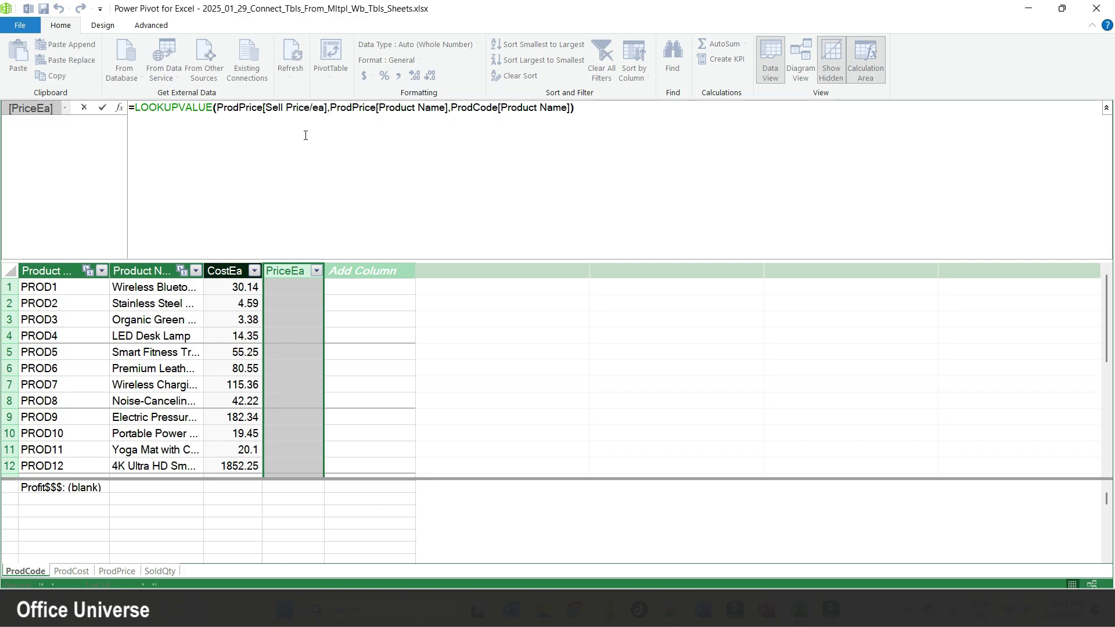
{"action": "key", "text": "Return"}
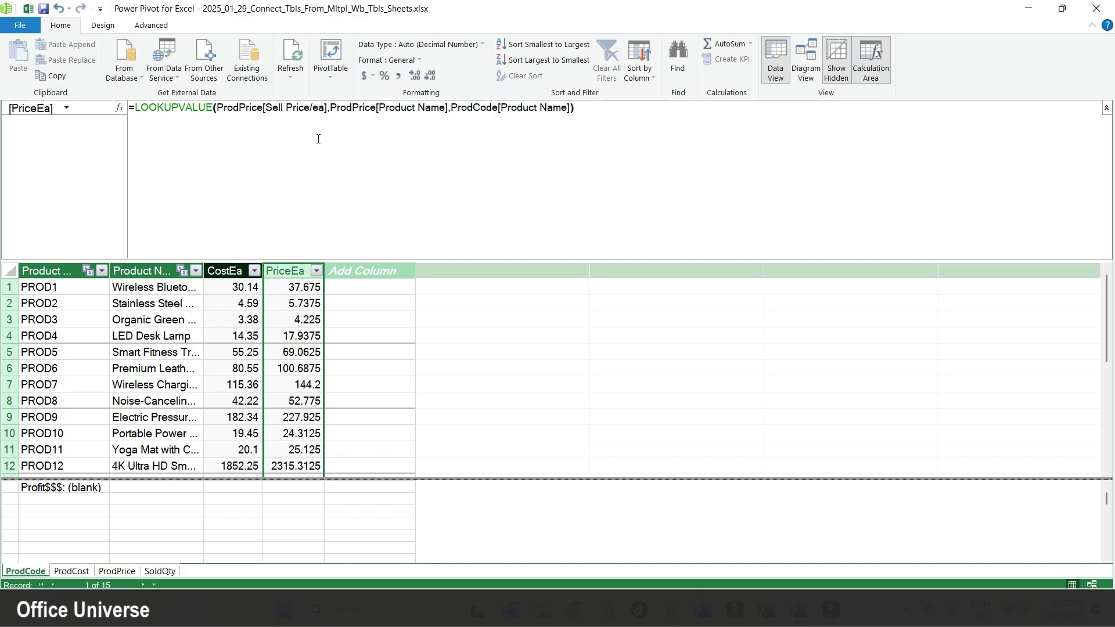
- Return to the workbook, add CostEa and PriceEa as PivotTable row fields below Product Name, and select their values
{"action": "left_click", "coordinate": [1097, 8]}
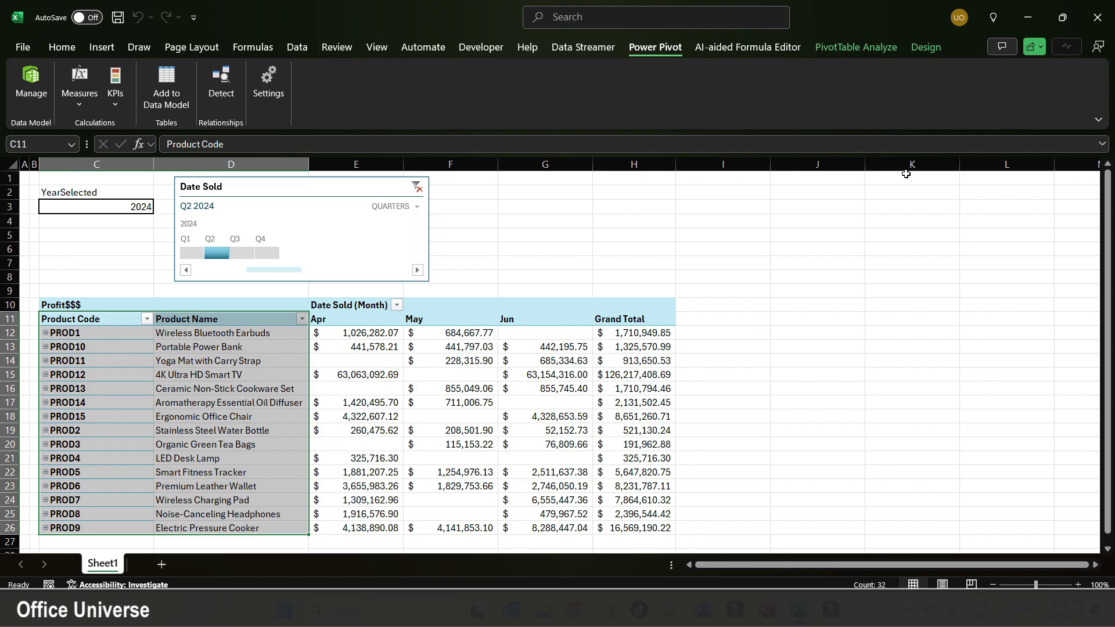
{"action": "left_click", "coordinate": [899, 82]}
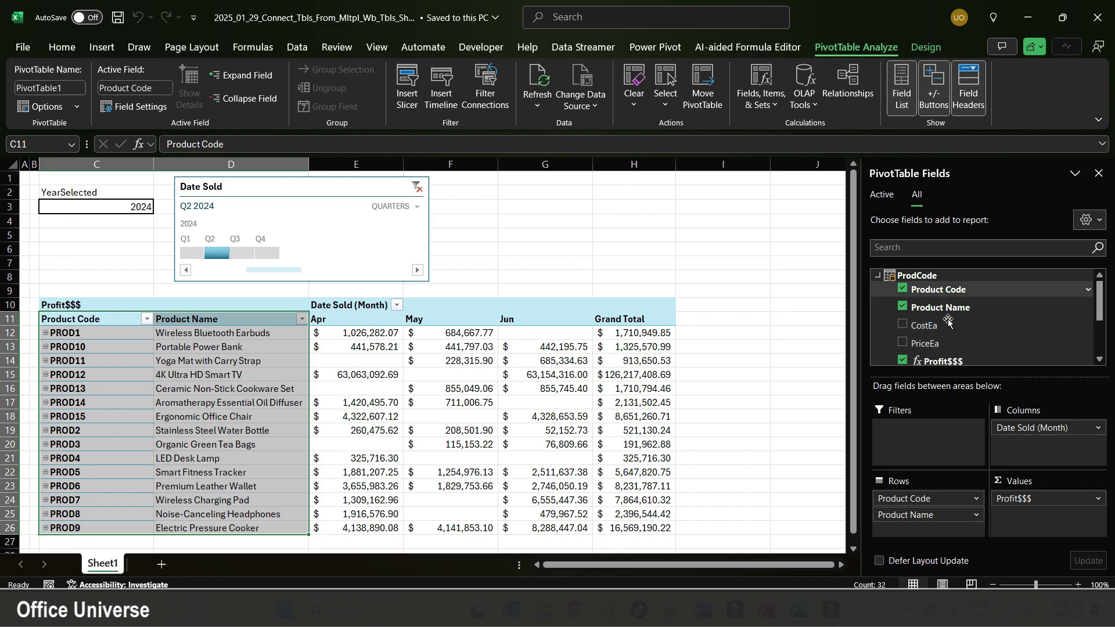
{"action": "scroll", "coordinate": [953, 307], "scroll_direction": "down", "scroll_amount": 1}
{"action": "left_click_drag", "start_coordinate": [952, 295], "coordinate": [930, 525]}
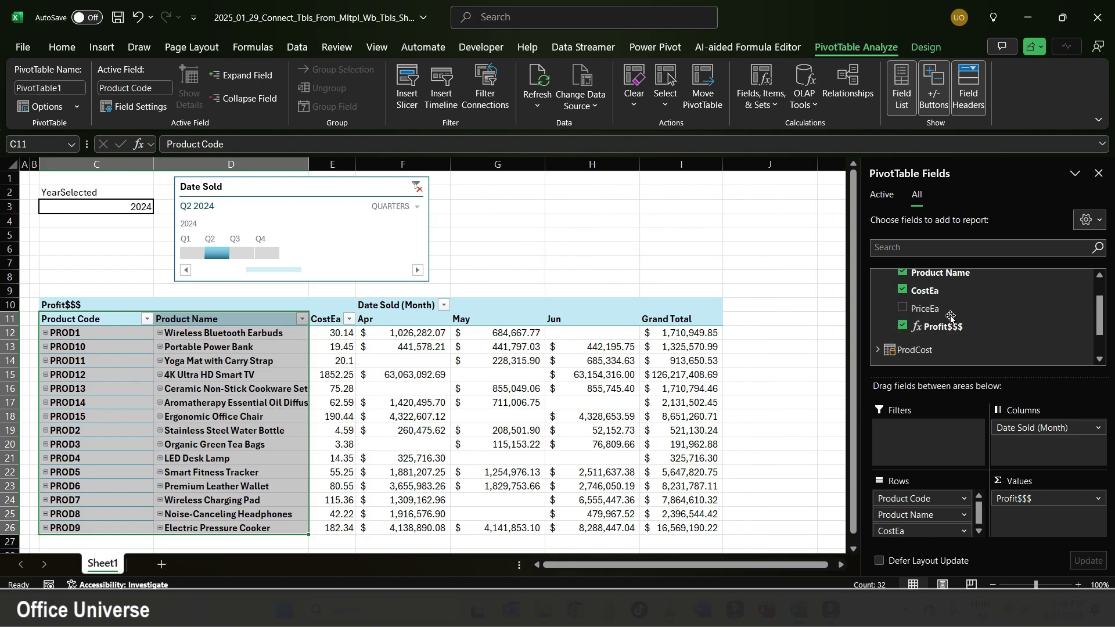
{"action": "left_click_drag", "start_coordinate": [950, 317], "coordinate": [941, 532]}
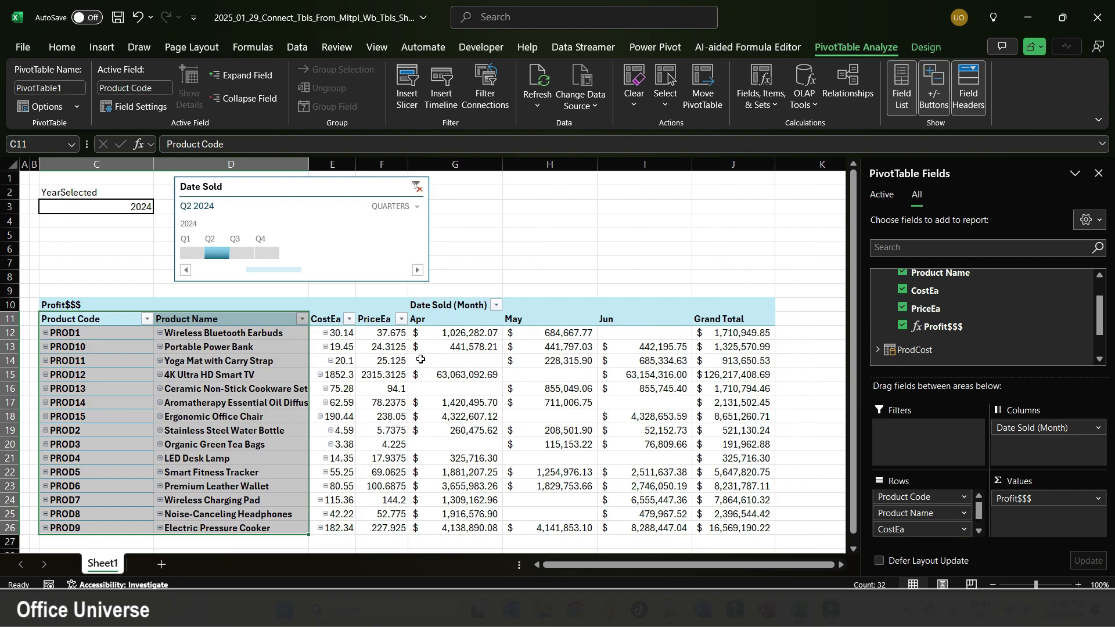
{"action": "left_click_drag", "start_coordinate": [351, 333], "coordinate": [366, 527]}
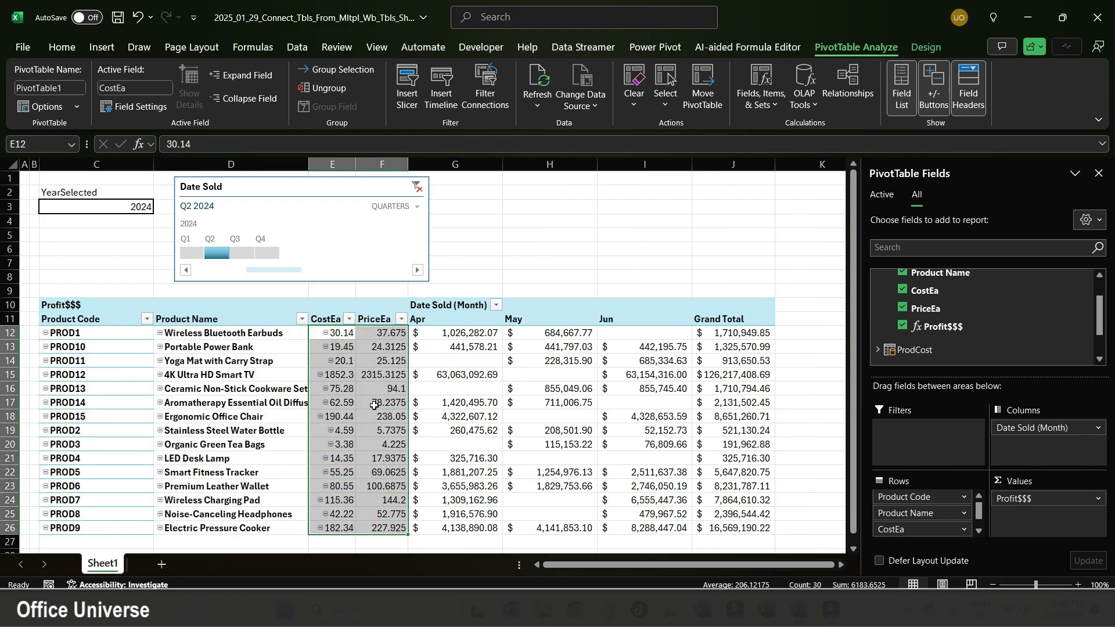